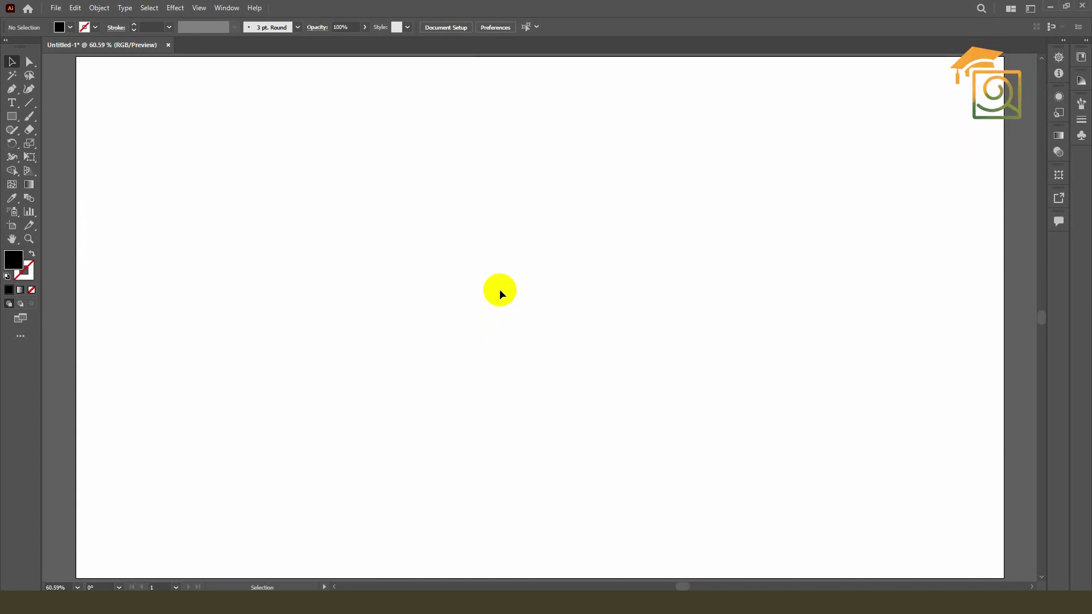
# Place a placeholder 'jason' text object on the artboard, then enlarge it and move it toward the centre.
pyautogui.click(12, 106)
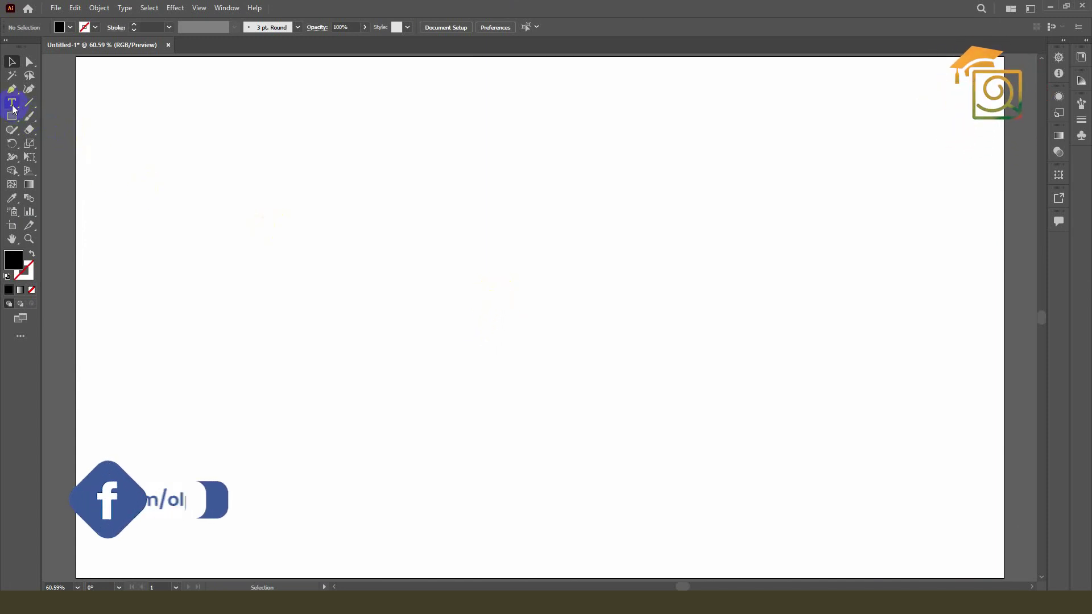
pyautogui.click(373, 201)
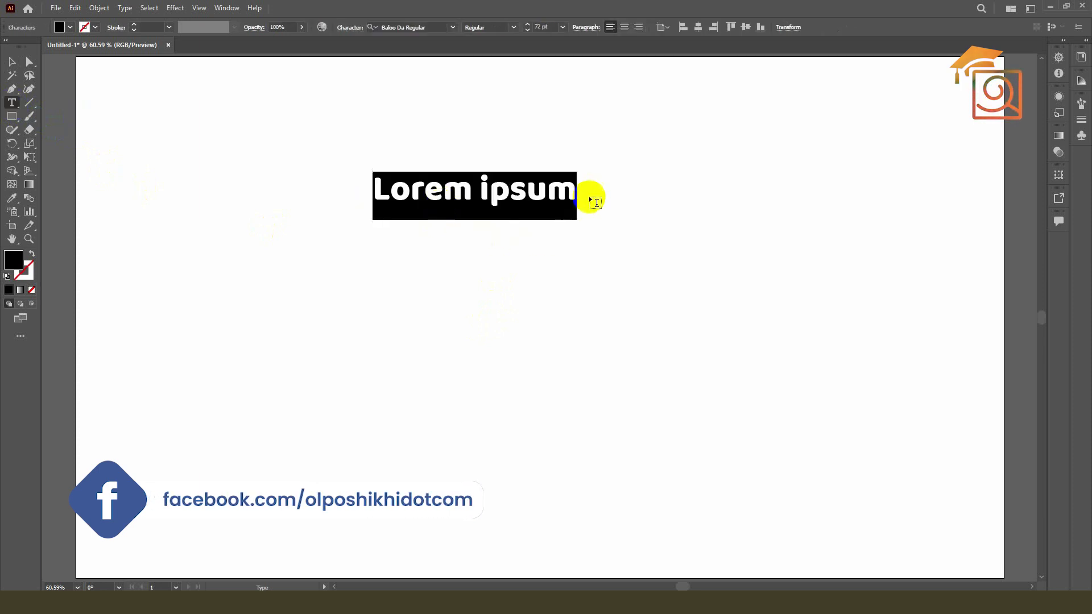
pyautogui.write('jaso')
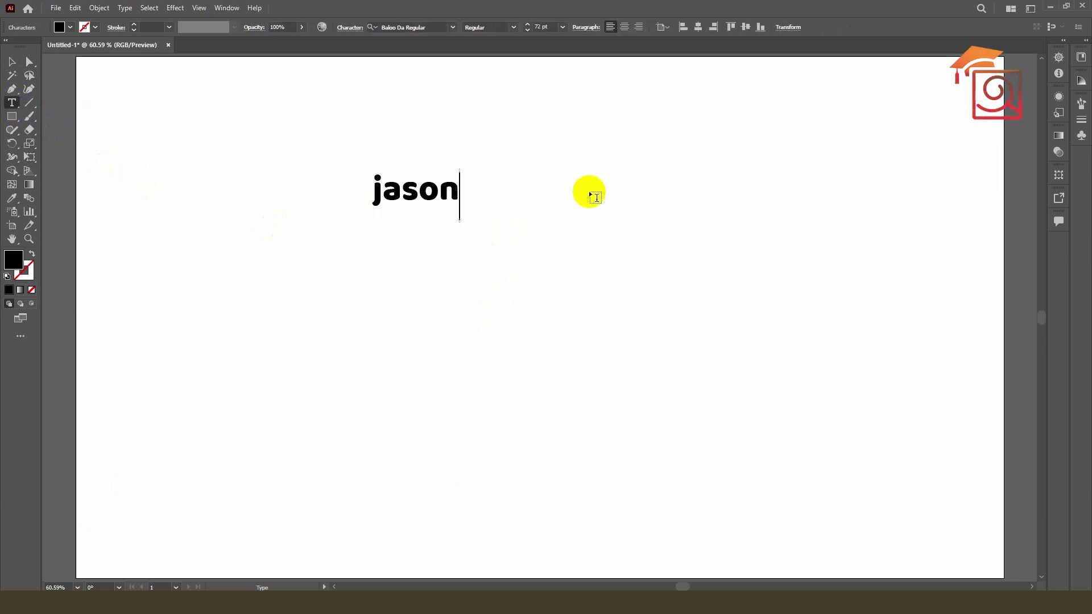
pyautogui.write('n')
pyautogui.click(14, 62)
pyautogui.doubleClick(423, 190)
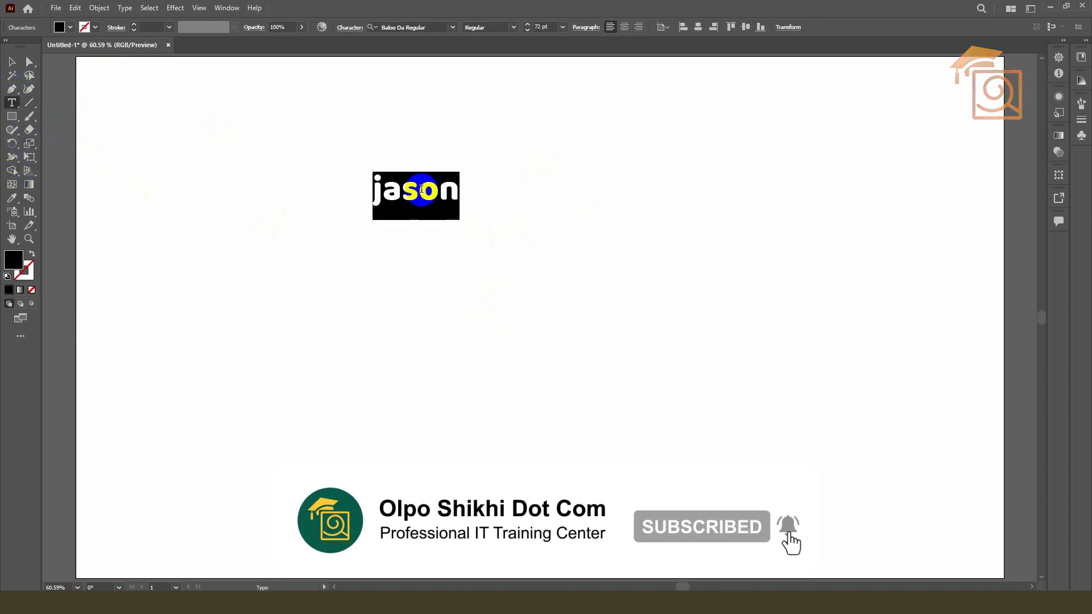
pyautogui.write('JASON')
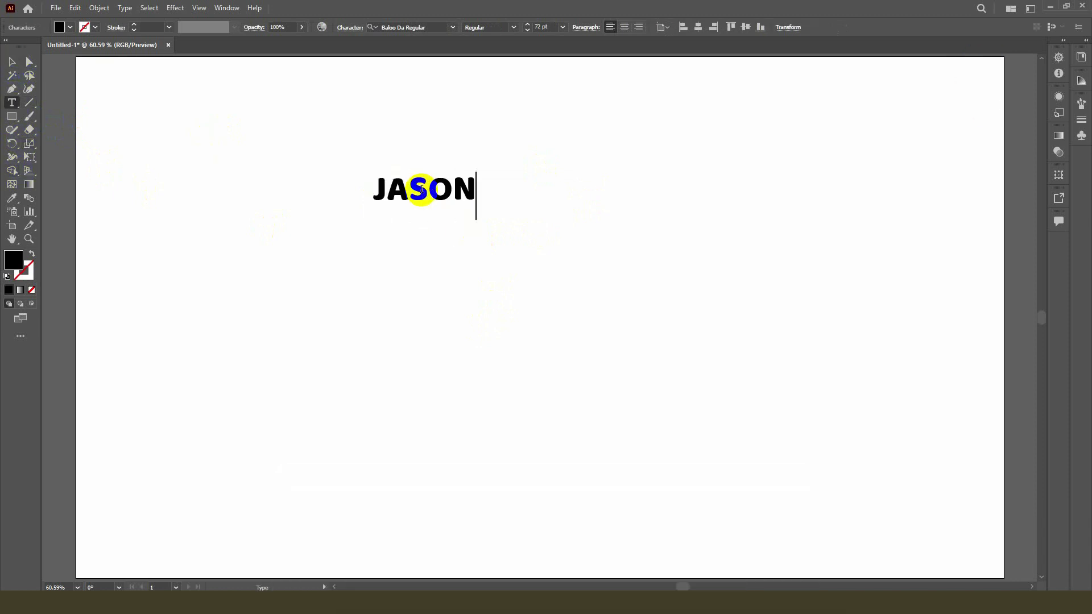
pyautogui.click(12, 61)
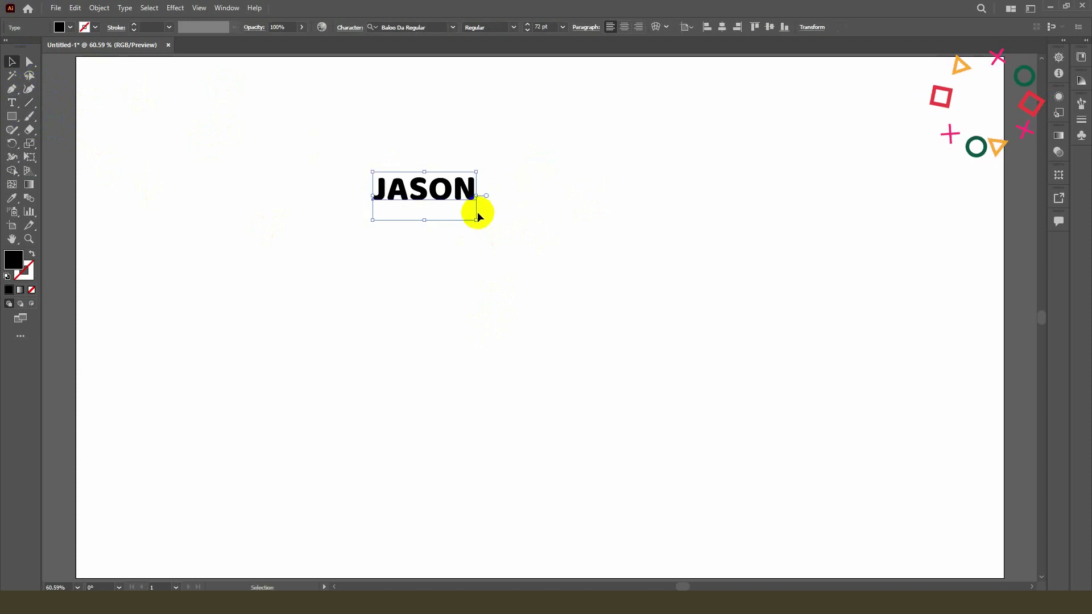
pyautogui.moveTo(476, 220); pyautogui.dragTo(834, 346)
pyautogui.moveTo(646, 178)
pyautogui.mouseDown()
pyautogui.moveTo(715, 299)
pyautogui.moveTo(704, 269)
pyautogui.moveTo(724, 282)
pyautogui.mouseUp()
pyautogui.scroll(-3, 704, 270)
pyautogui.scroll(2, 721, 286)
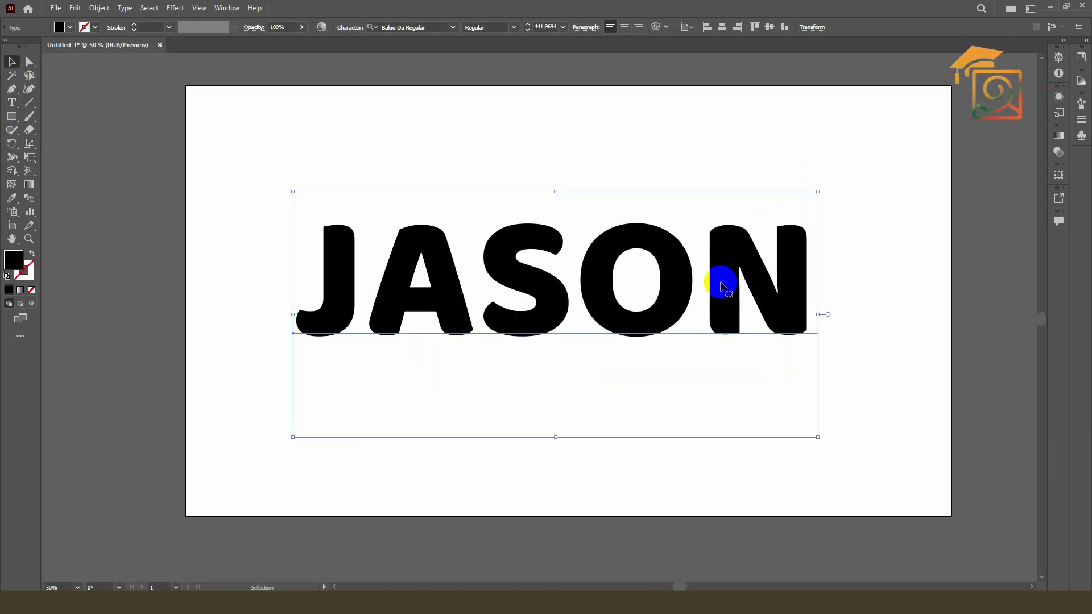
# Retype the text as 'RABADA', tighten its letter spacing, and centre it on the artboard.
pyautogui.doubleClick(721, 285)
pyautogui.hotkey('ctrl', 'a')
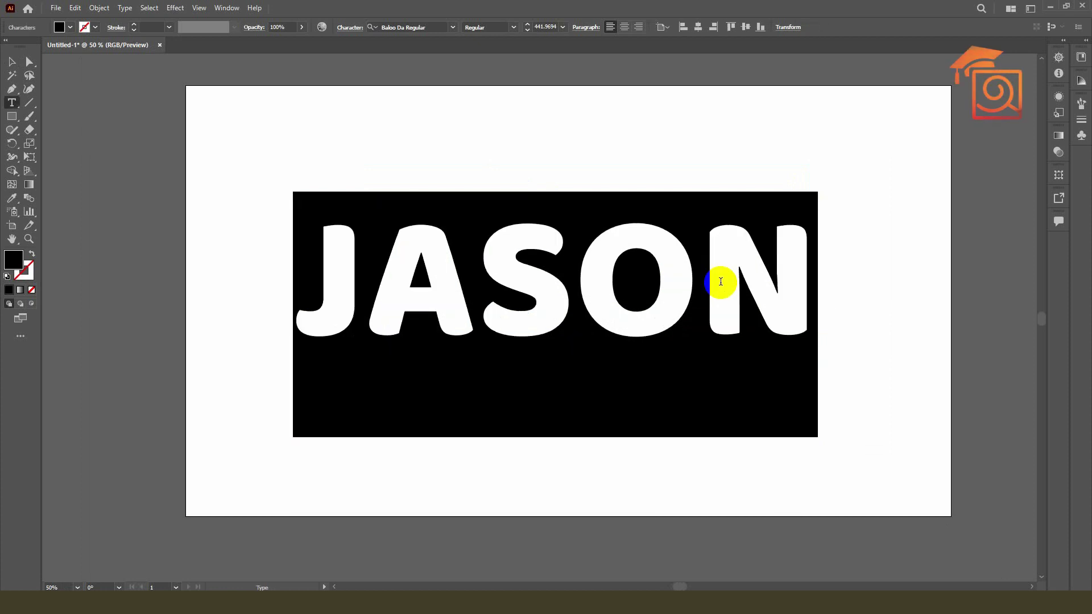
pyautogui.write('RA')
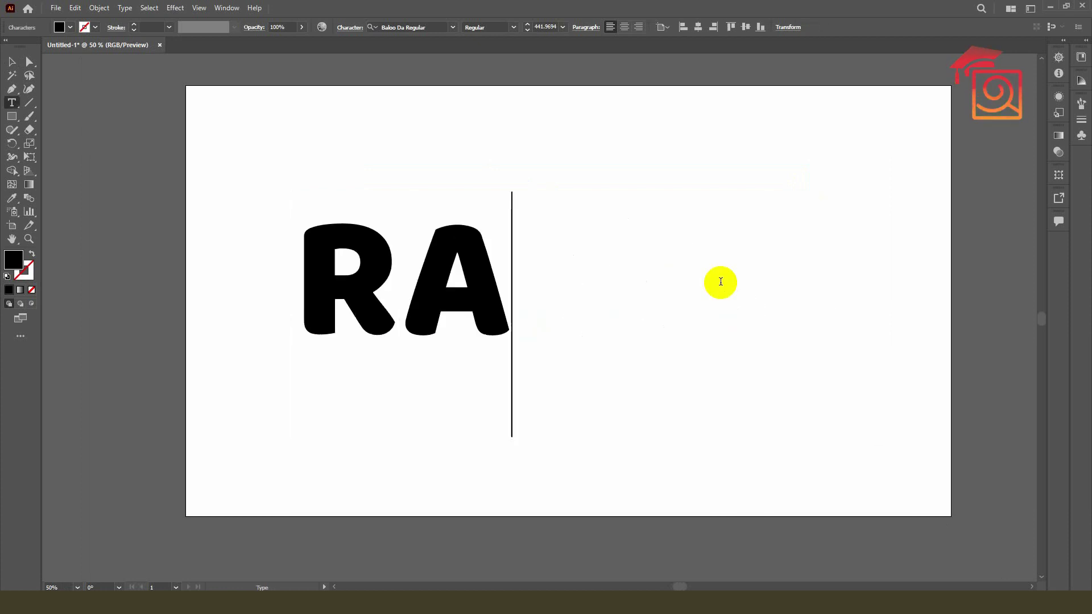
pyautogui.write('BADA')
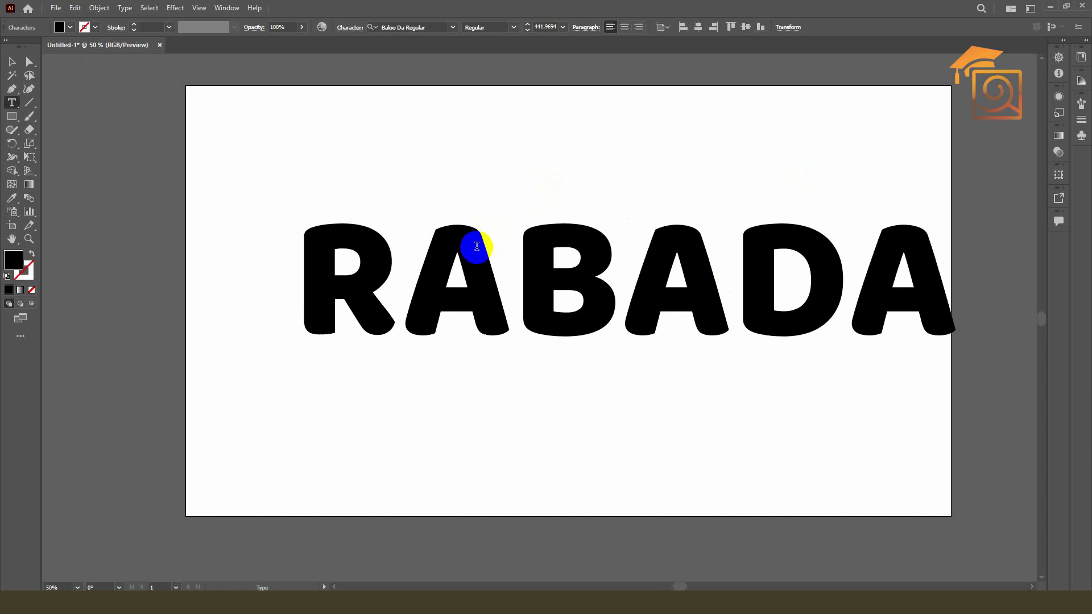
pyautogui.click(12, 62)
pyautogui.click(903, 287)
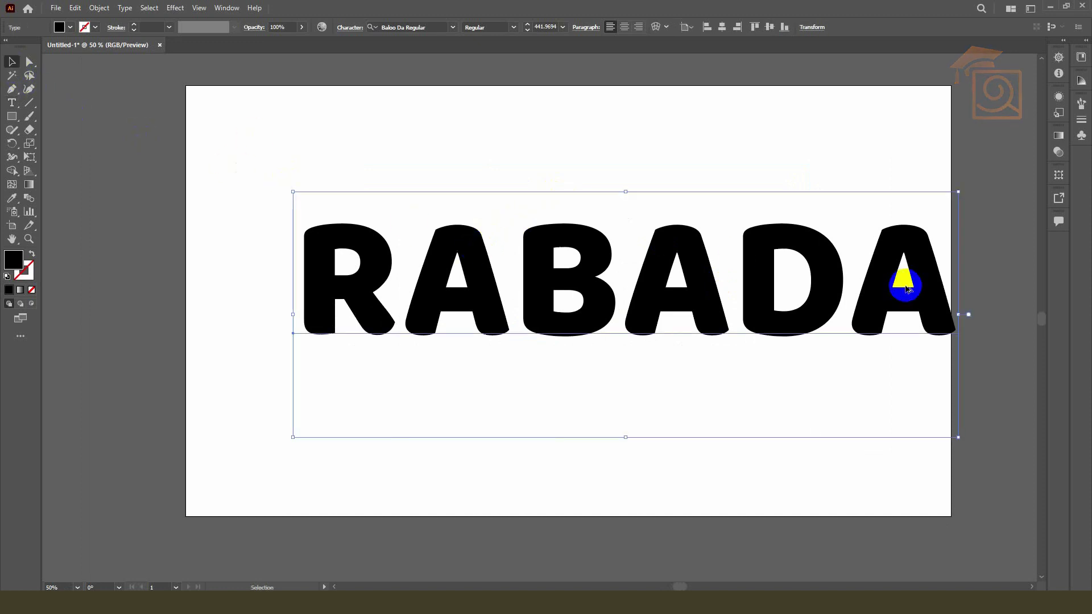
pyautogui.hotkey('alt', 'Left')
pyautogui.hotkey('alt', 'Left')
pyautogui.hotkey('alt', 'Left')
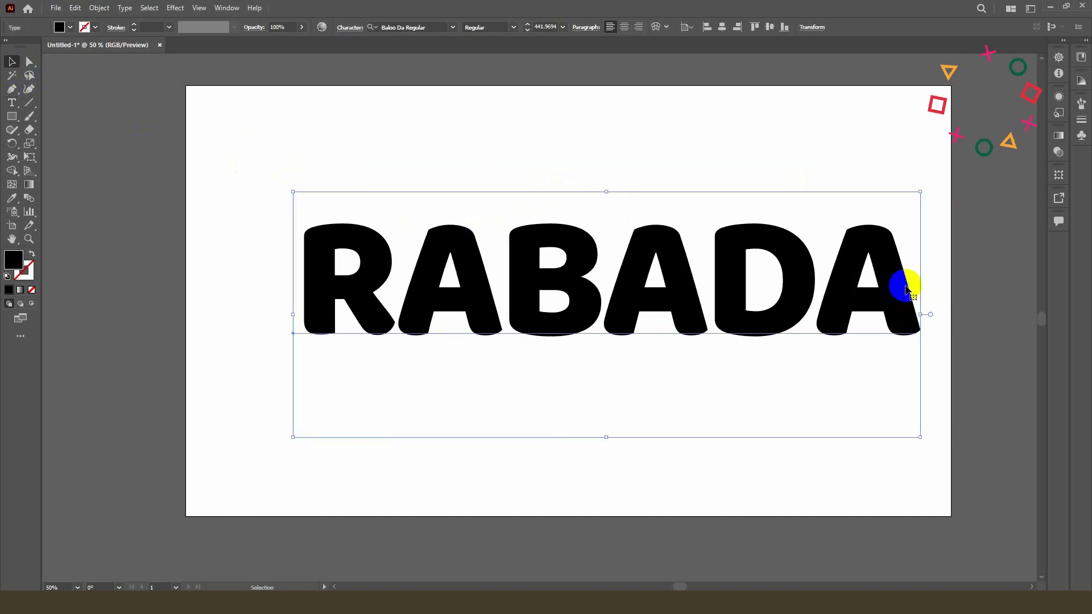
pyautogui.moveTo(846, 287); pyautogui.dragTo(817, 280)
pyautogui.moveTo(637, 269); pyautogui.dragTo(631, 277)
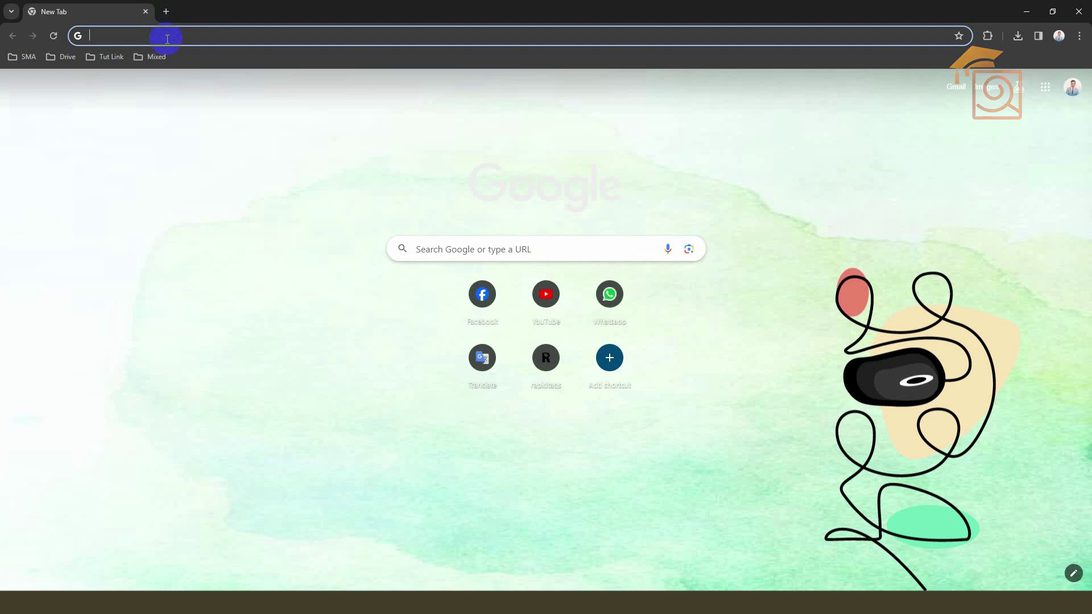
# Search Google Images for 'jar'.
pyautogui.write('jur')
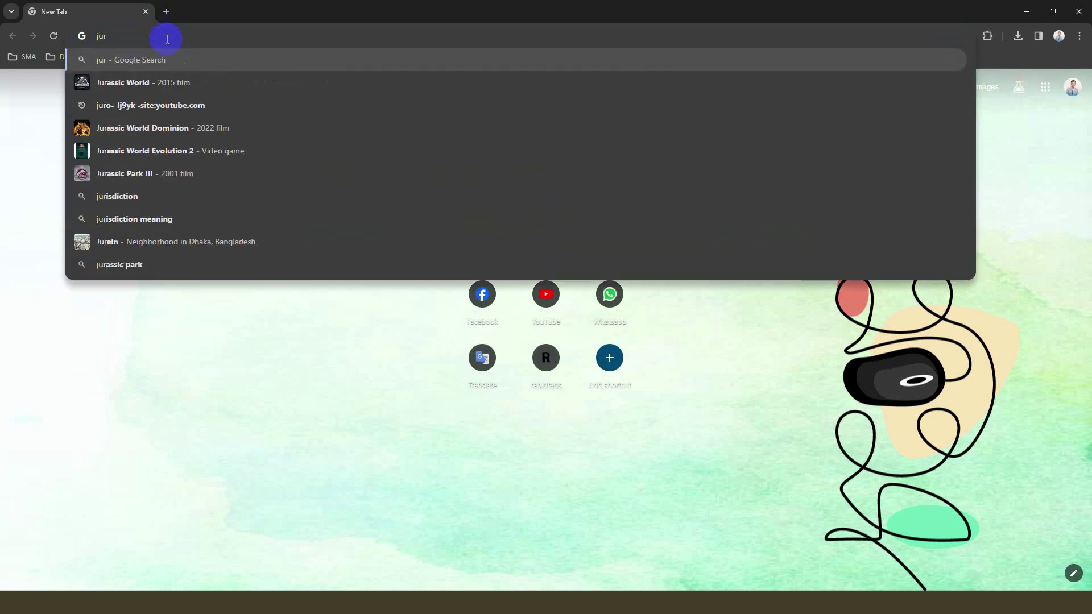
pyautogui.press('BackSpace')
pyautogui.press('BackSpace')
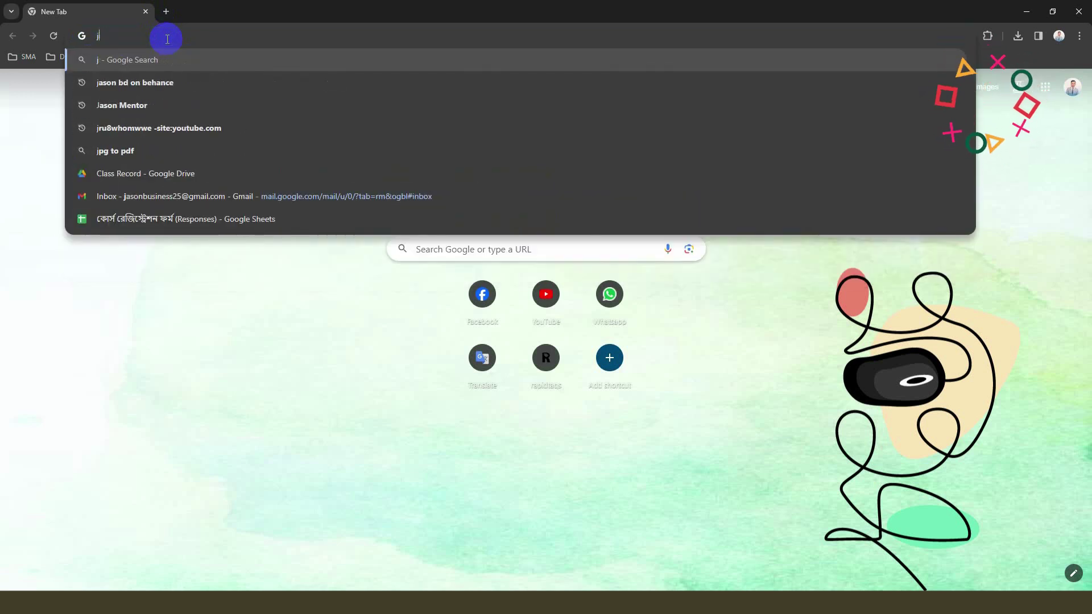
pyautogui.write('ar')
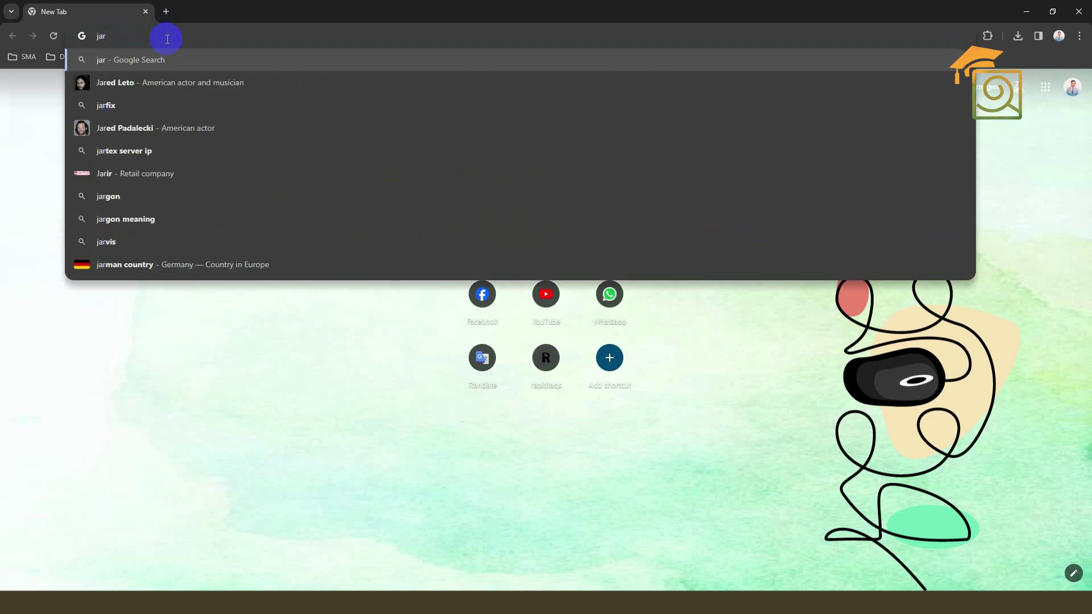
pyautogui.press('Return')
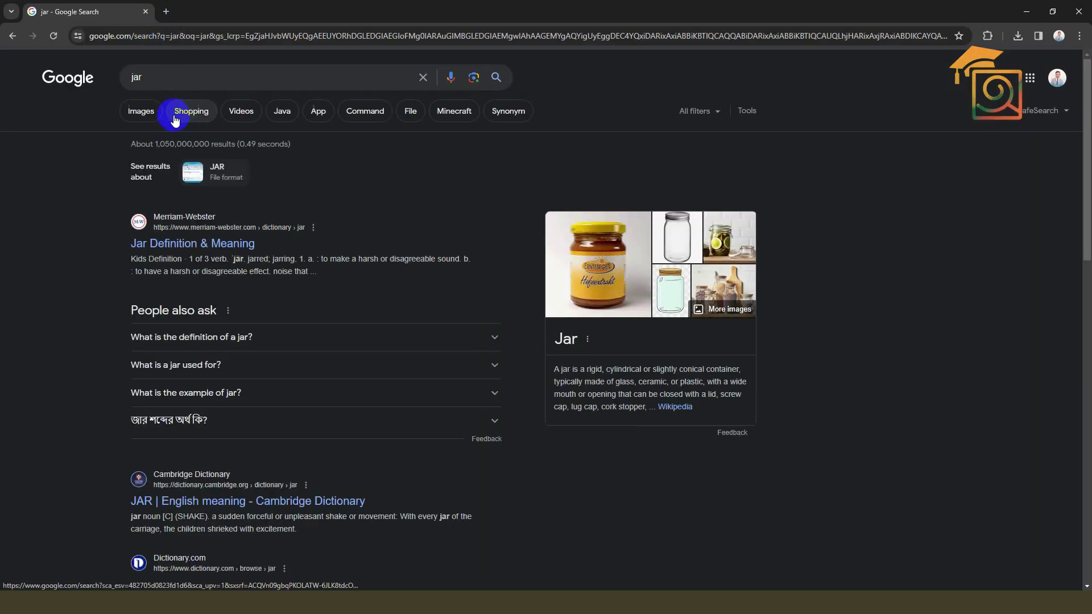
pyautogui.click(145, 110)
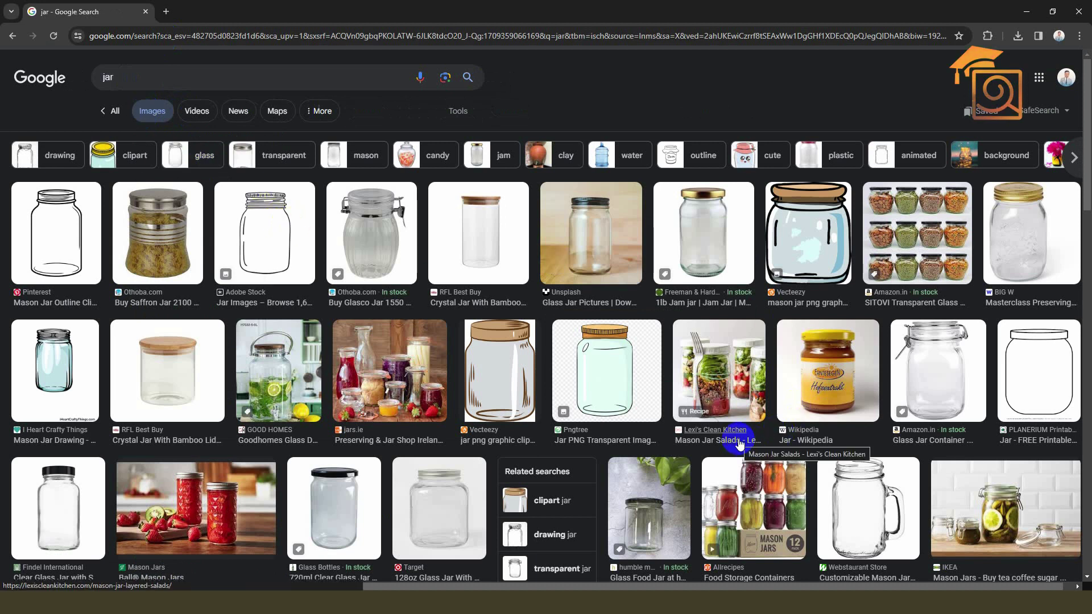
# Copy the cartoon mason jar clip art and paste it left of the Illustrator artboard.
pyautogui.click(841, 212)
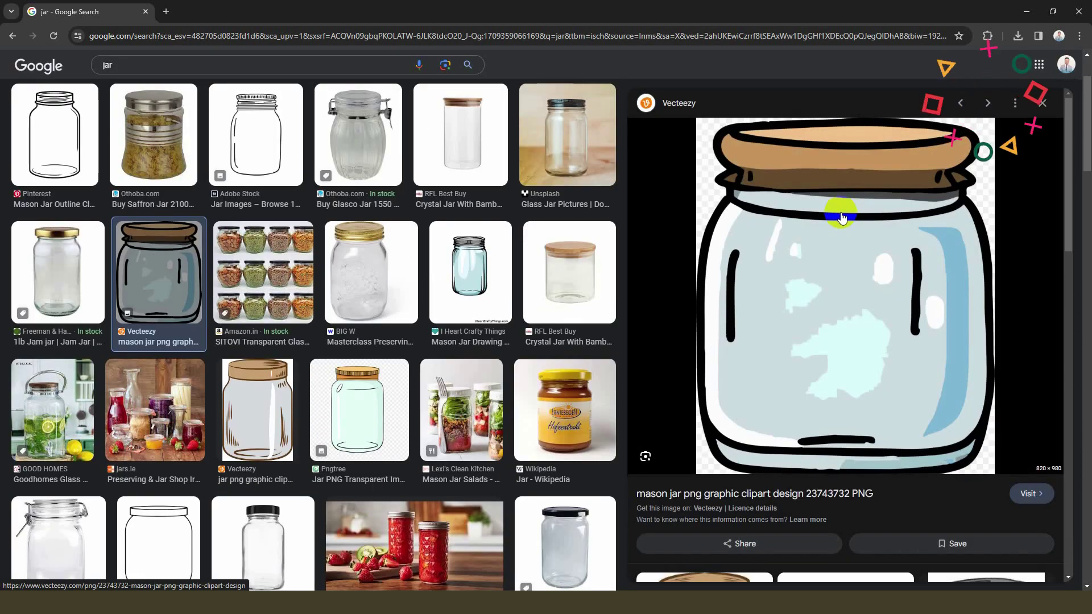
pyautogui.click(848, 189)
pyautogui.rightClick(848, 189)
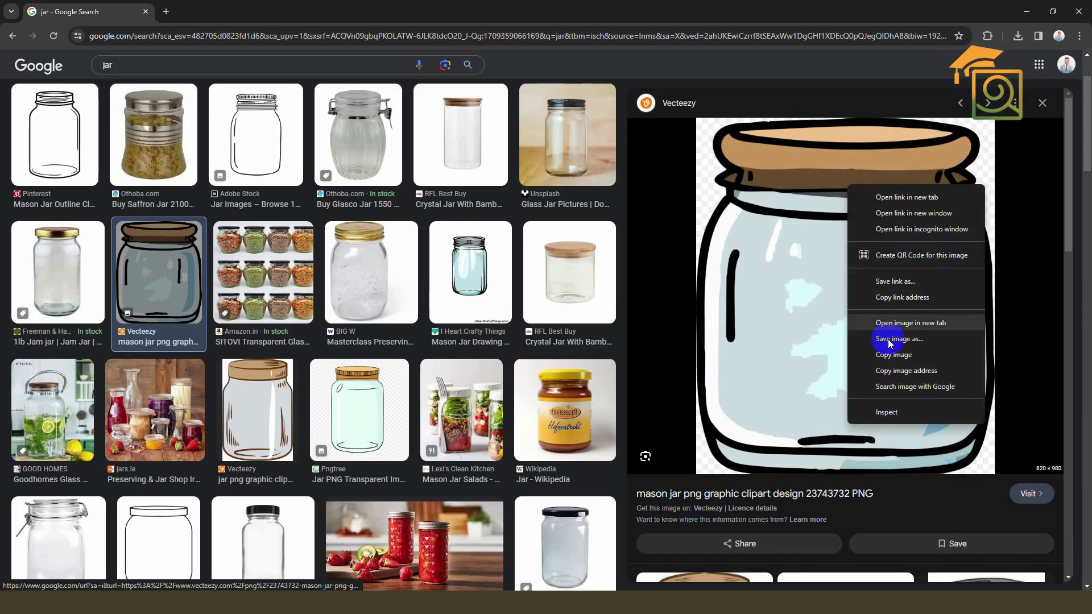
pyautogui.click(893, 355)
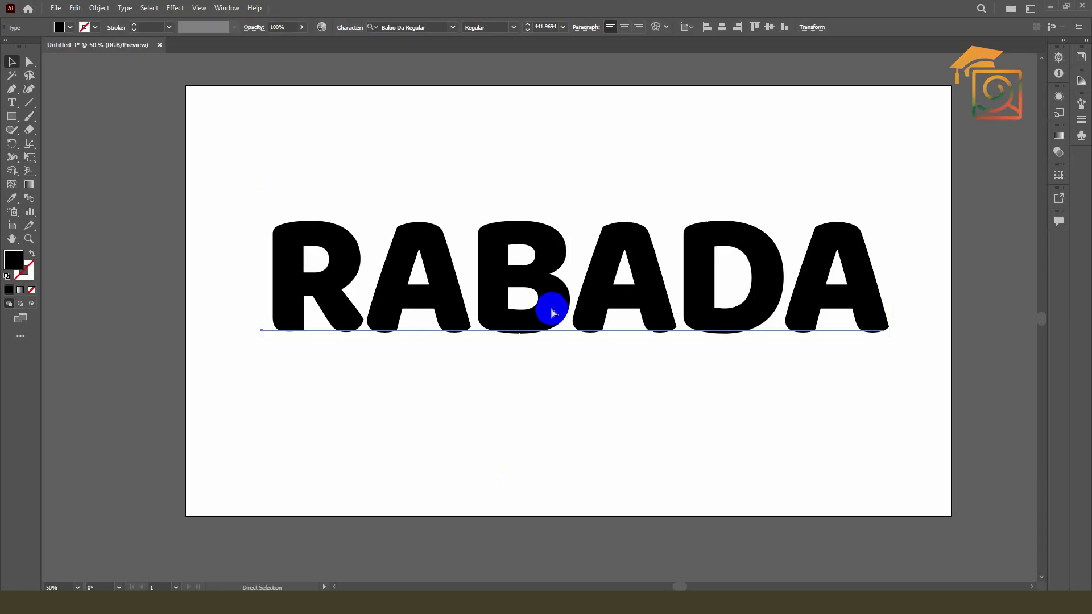
pyautogui.hotkey('ctrl', 'v')
pyautogui.hotkey('ctrl', '-')
pyautogui.moveTo(543, 287)
pyautogui.mouseDown()
pyautogui.moveTo(301, 277)
pyautogui.moveTo(341, 280)
pyautogui.mouseUp()
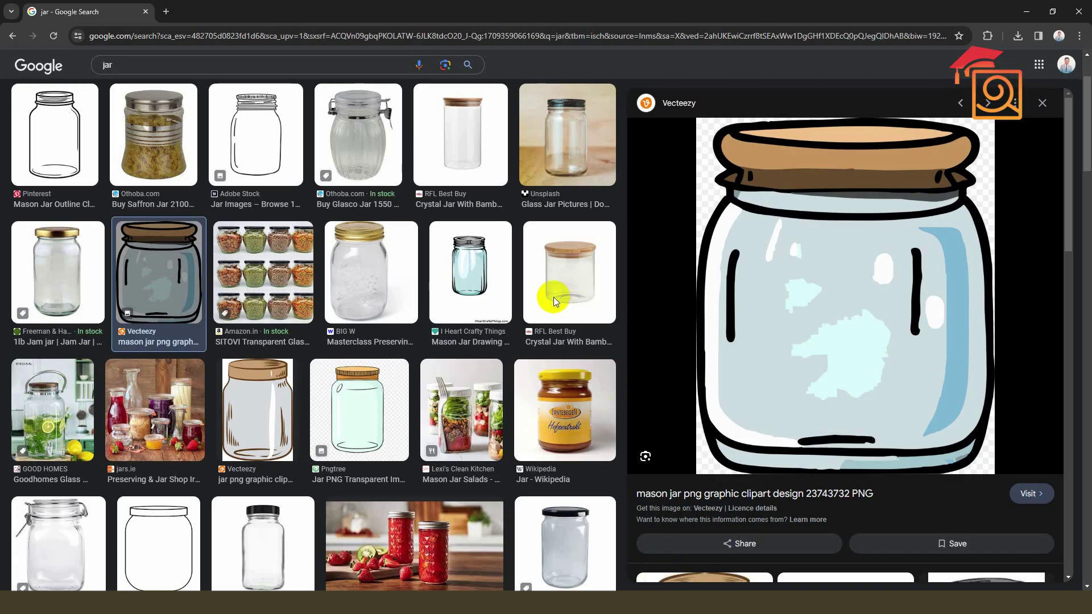
pyautogui.scroll(-3, 554, 297)
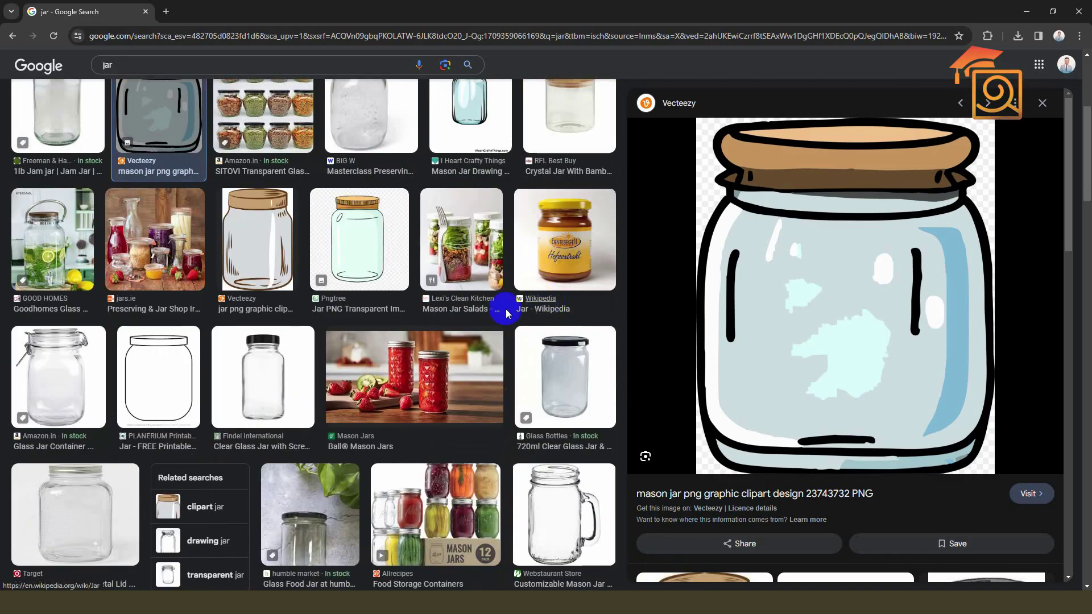
# Scroll further down the jar image results, then close Chrome.
pyautogui.scroll(-3, 506, 309)
pyautogui.scroll(-3, 492, 335)
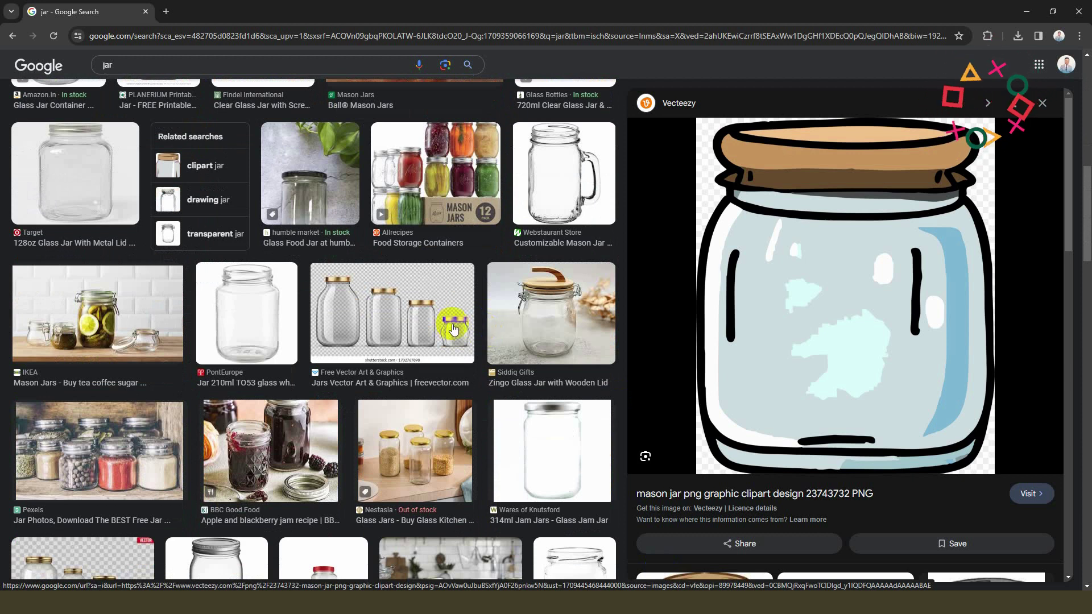
pyautogui.scroll(-4, 453, 329)
pyautogui.scroll(-2, 453, 328)
pyautogui.scroll(-2, 453, 329)
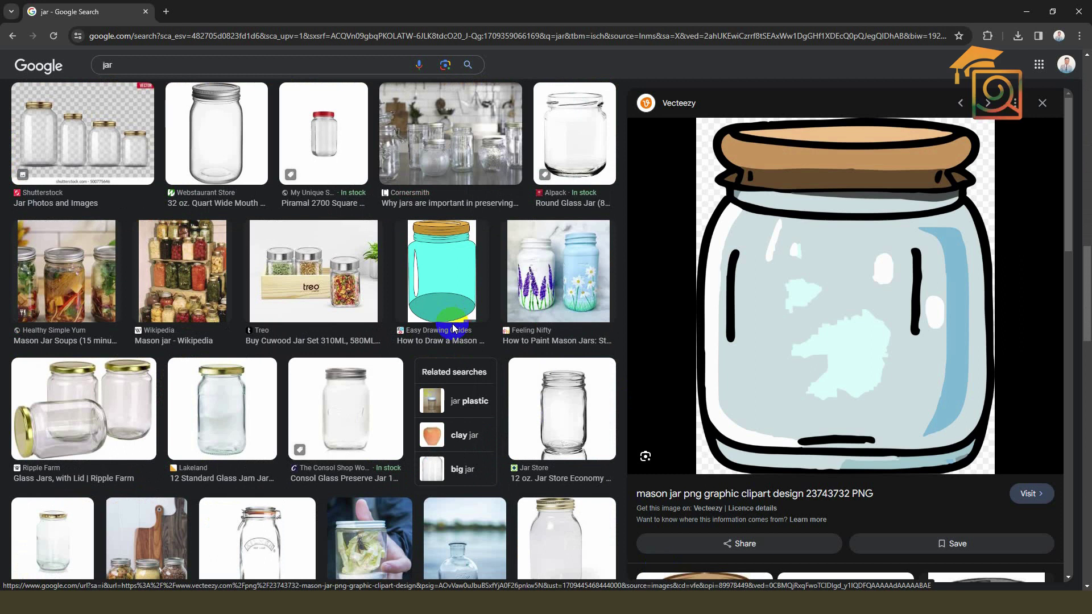
pyautogui.scroll(-2, 453, 329)
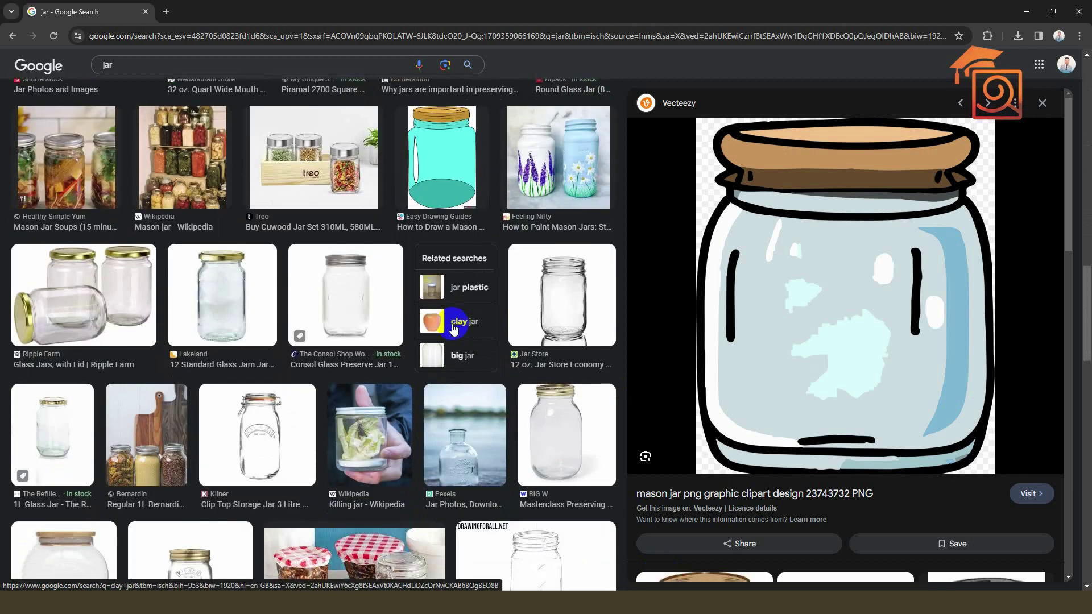
pyautogui.scroll(-2, 453, 329)
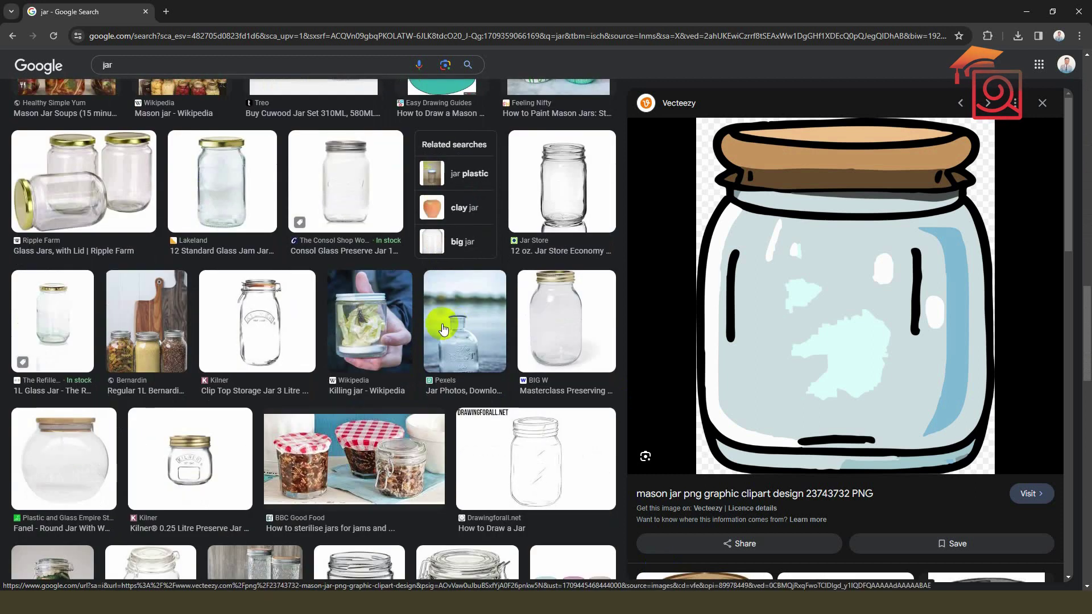
pyautogui.click(145, 13)
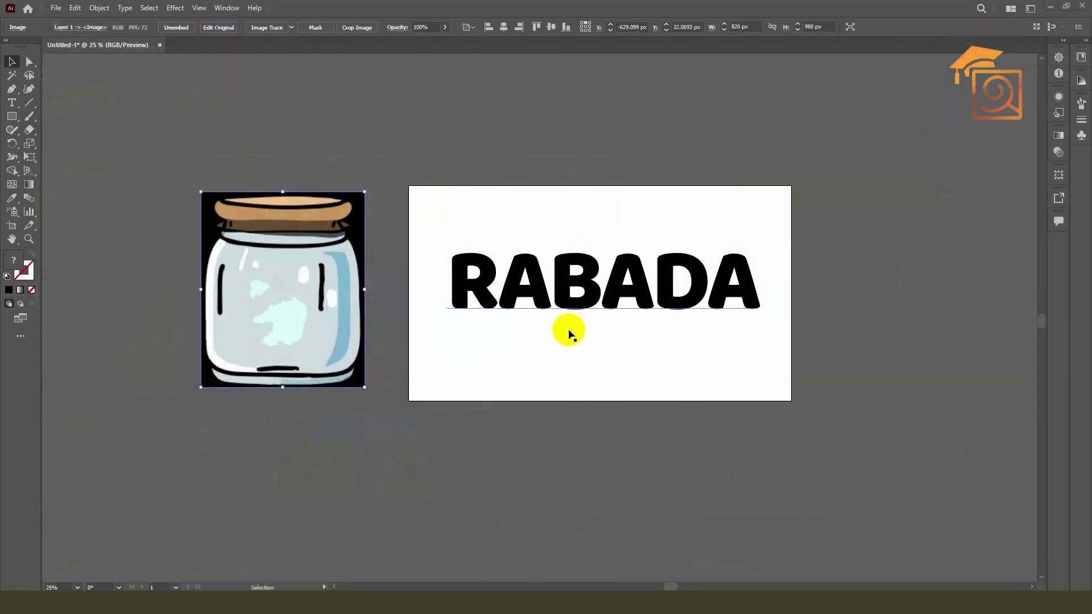
# Place a backup copy of the RABADA text above the artboard.
pyautogui.click(625, 277)
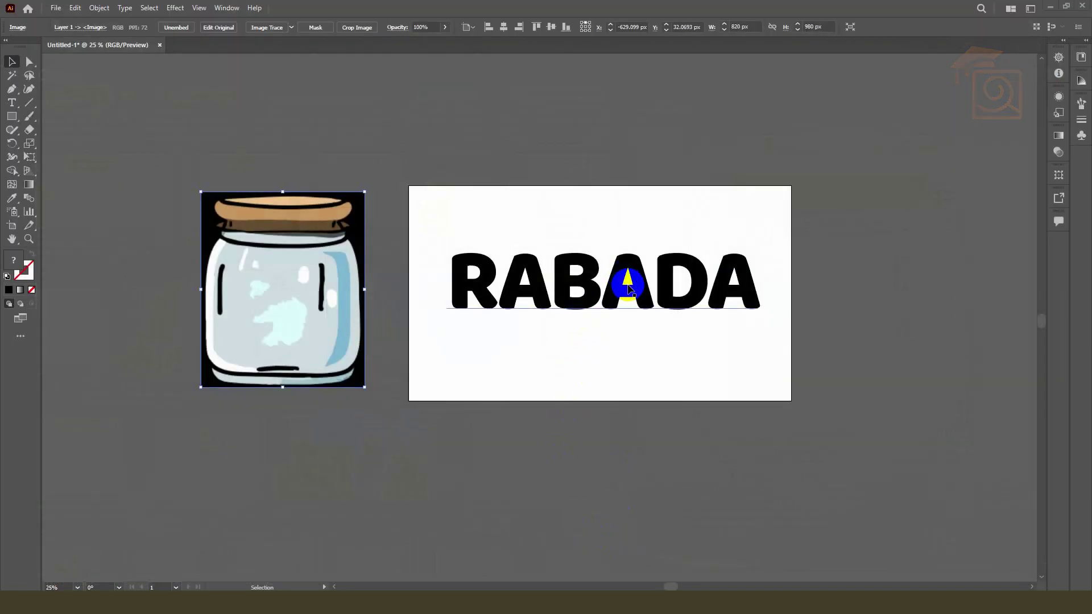
pyautogui.moveTo(629, 289); pyautogui.dragTo(632, 138)
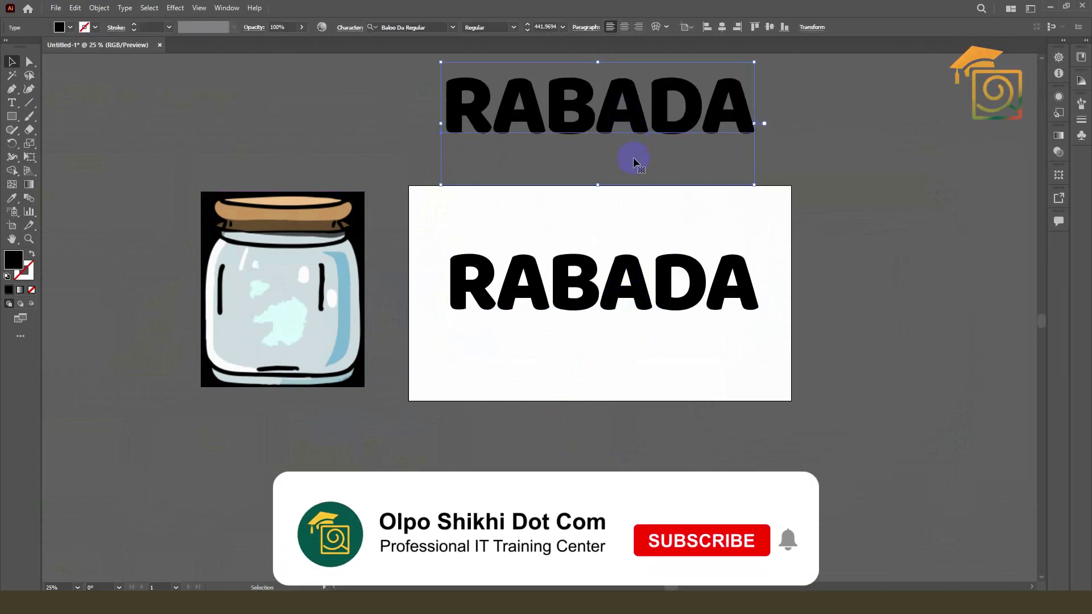
pyautogui.click(650, 316)
pyautogui.scroll(1, 650, 316)
# Convert the original RABADA to outlines and ungroup it into separate letters.
pyautogui.rightClick(602, 275)
pyautogui.click(641, 348)
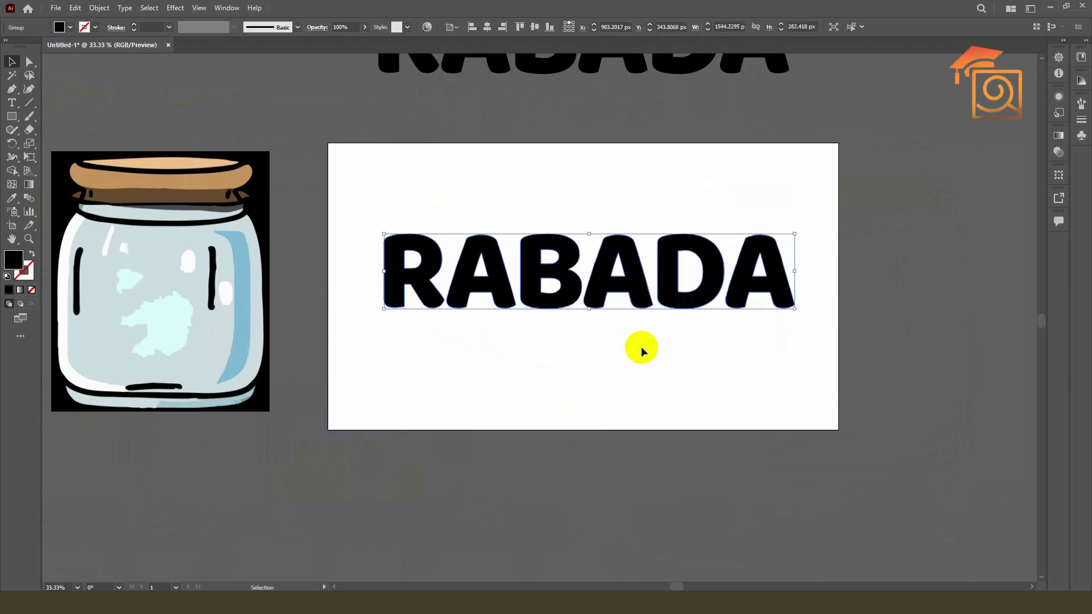
pyautogui.rightClick(642, 348)
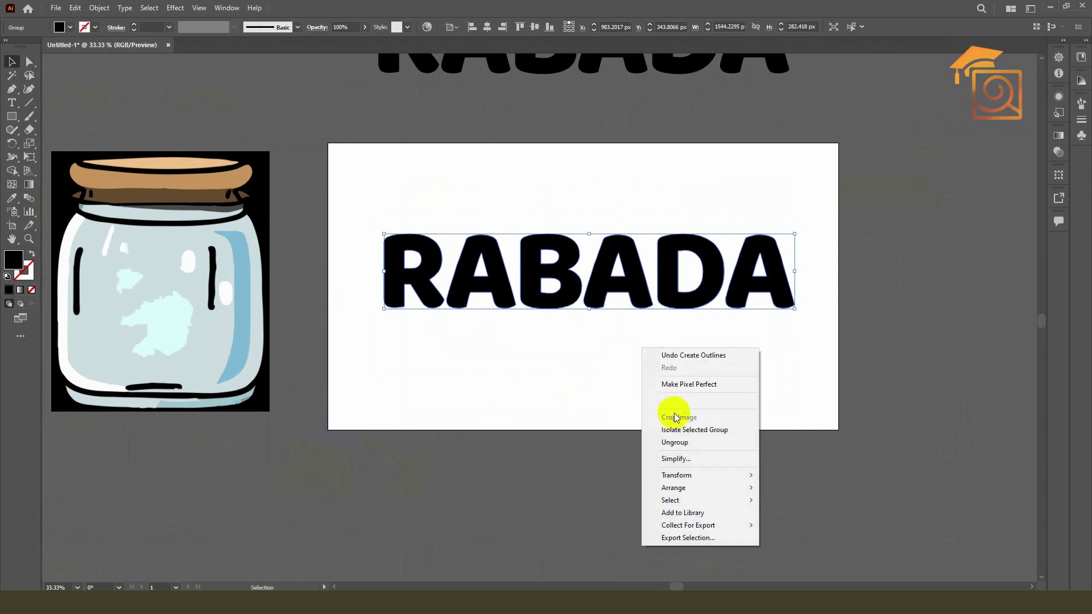
pyautogui.click(672, 443)
pyautogui.scroll(2, 589, 278)
pyautogui.click(589, 277)
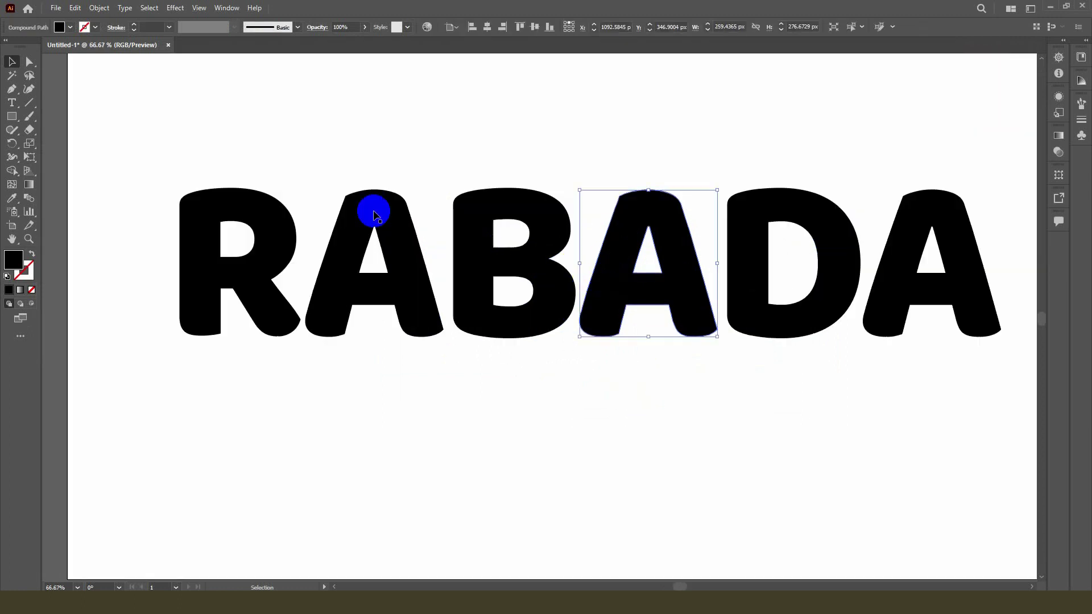
# Lasso-select and delete the inner holes of R, A, B, A, D and A.
pyautogui.click(29, 75)
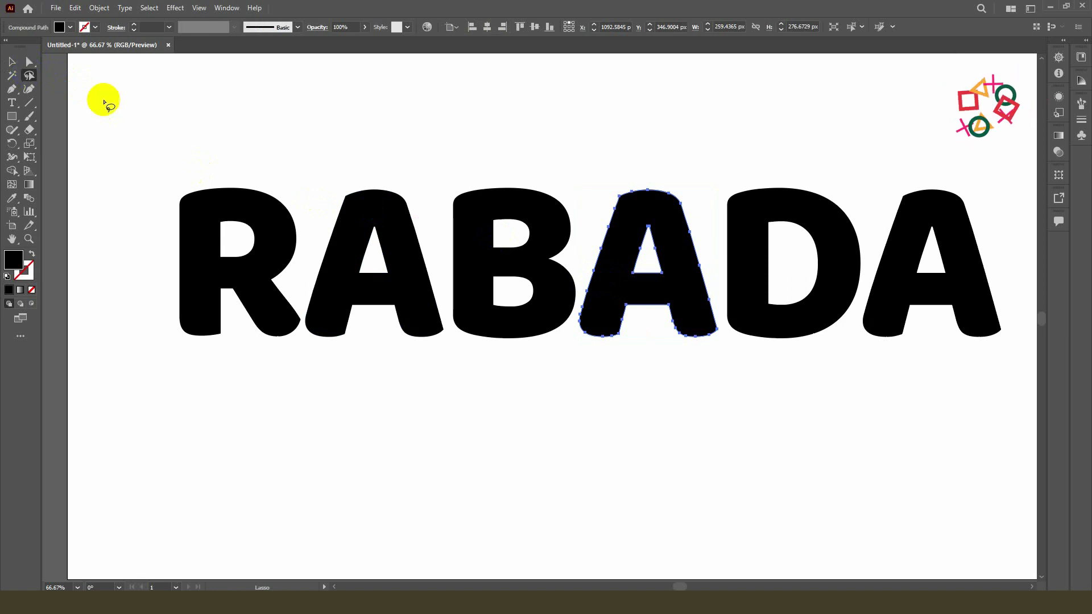
pyautogui.moveTo(195, 212)
pyautogui.mouseDown()
pyautogui.moveTo(213, 262)
pyautogui.moveTo(278, 211)
pyautogui.mouseUp()
pyautogui.press('Delete')
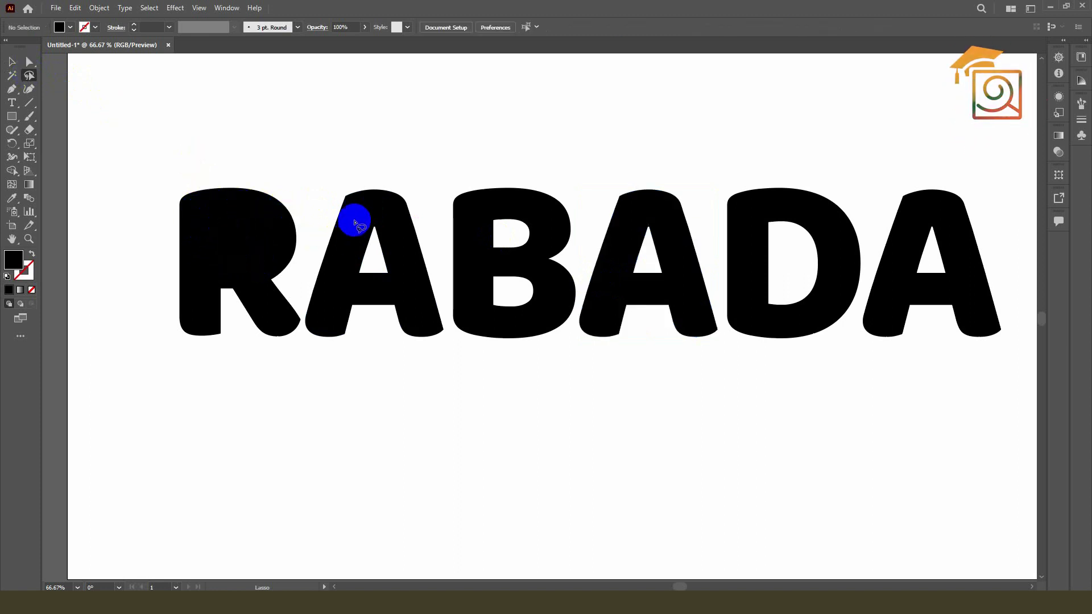
pyautogui.press('Delete')
pyautogui.moveTo(487, 231)
pyautogui.mouseDown()
pyautogui.moveTo(517, 314)
pyautogui.moveTo(488, 214)
pyautogui.mouseUp()
pyautogui.press('Delete')
pyautogui.moveTo(670, 246); pyautogui.dragTo(646, 220)
pyautogui.press('Delete')
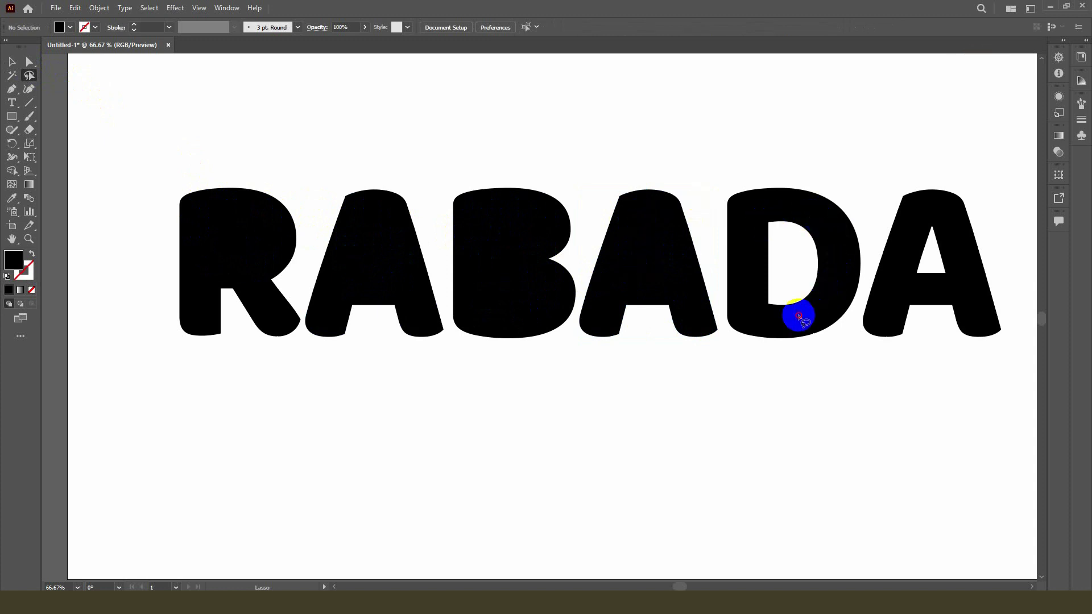
pyautogui.moveTo(836, 250); pyautogui.dragTo(762, 213)
pyautogui.press('Delete')
pyautogui.moveTo(922, 222); pyautogui.dragTo(944, 215)
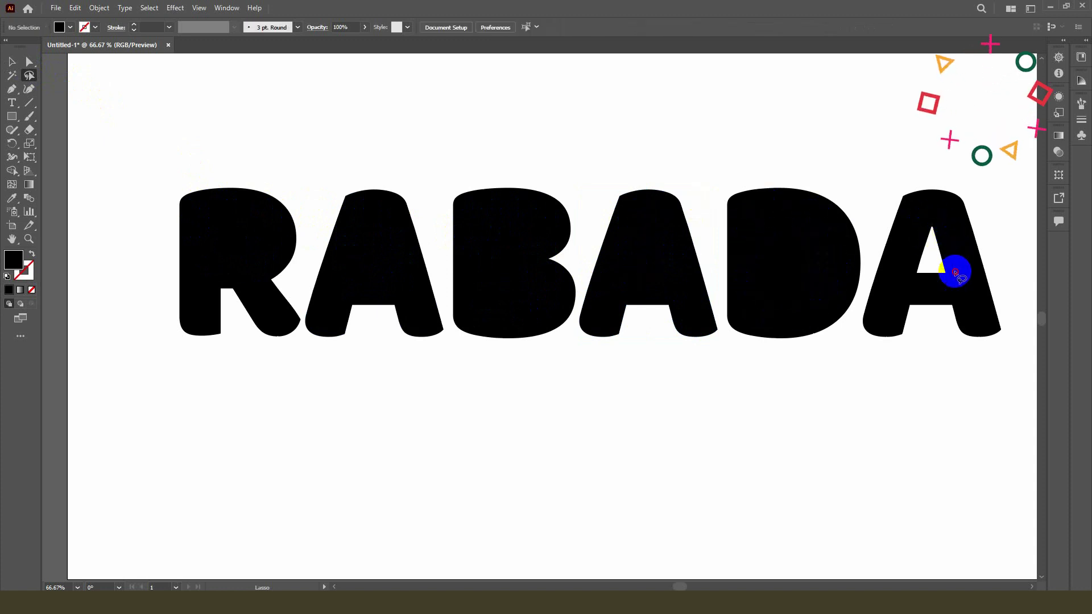
pyautogui.press('Delete')
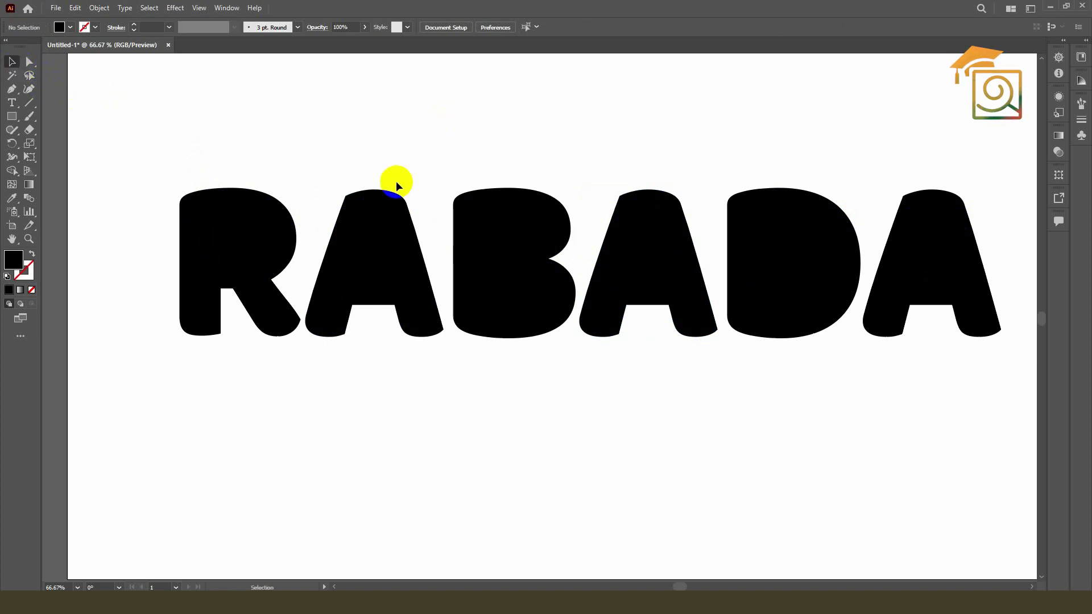
# Round all RABADA letter corners slightly with a live corner widget, then reselect the lettering.
pyautogui.scroll(-1, 395, 178)
pyautogui.moveTo(230, 128); pyautogui.dragTo(840, 305)
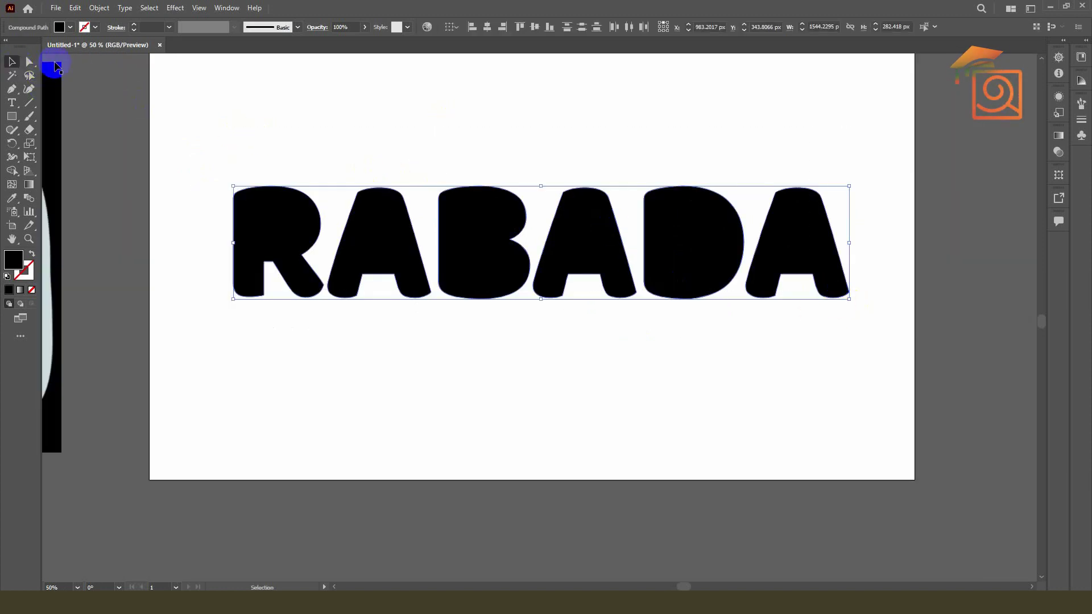
pyautogui.press('a')
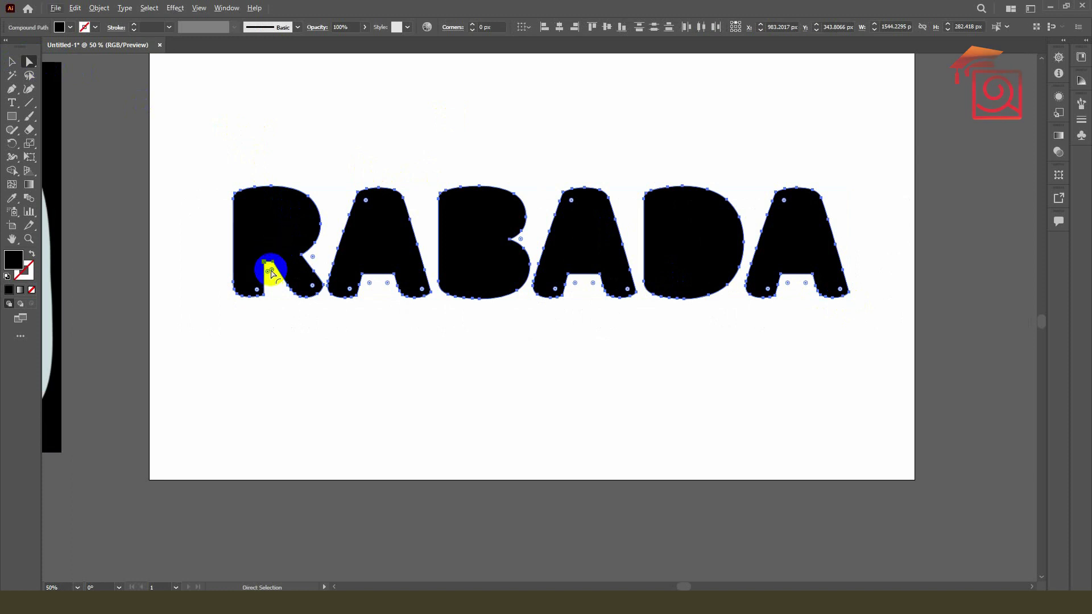
pyautogui.moveTo(270, 272); pyautogui.dragTo(268, 264)
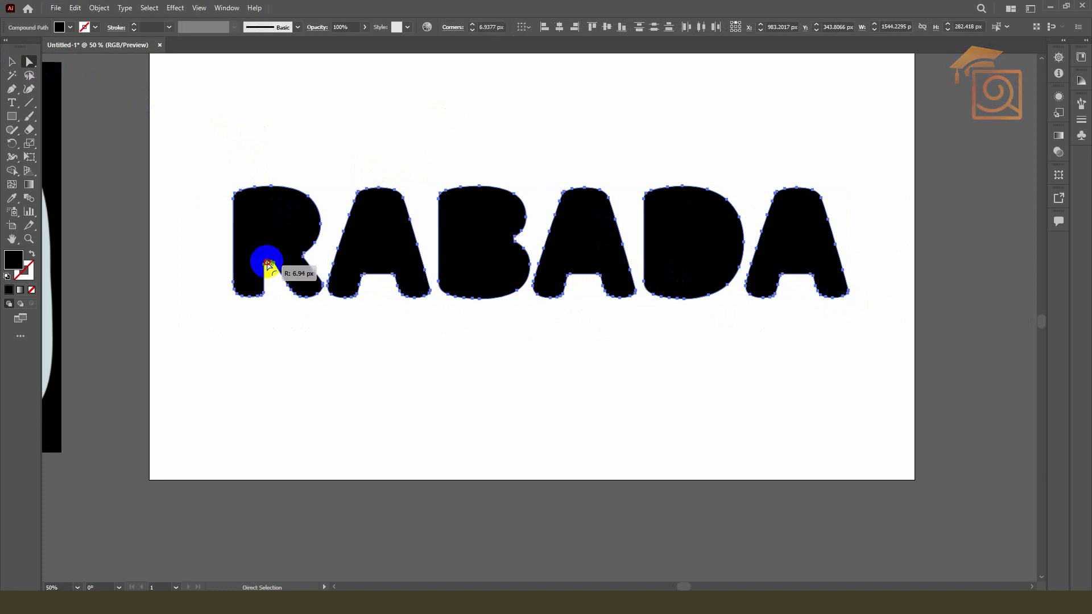
pyautogui.click(12, 62)
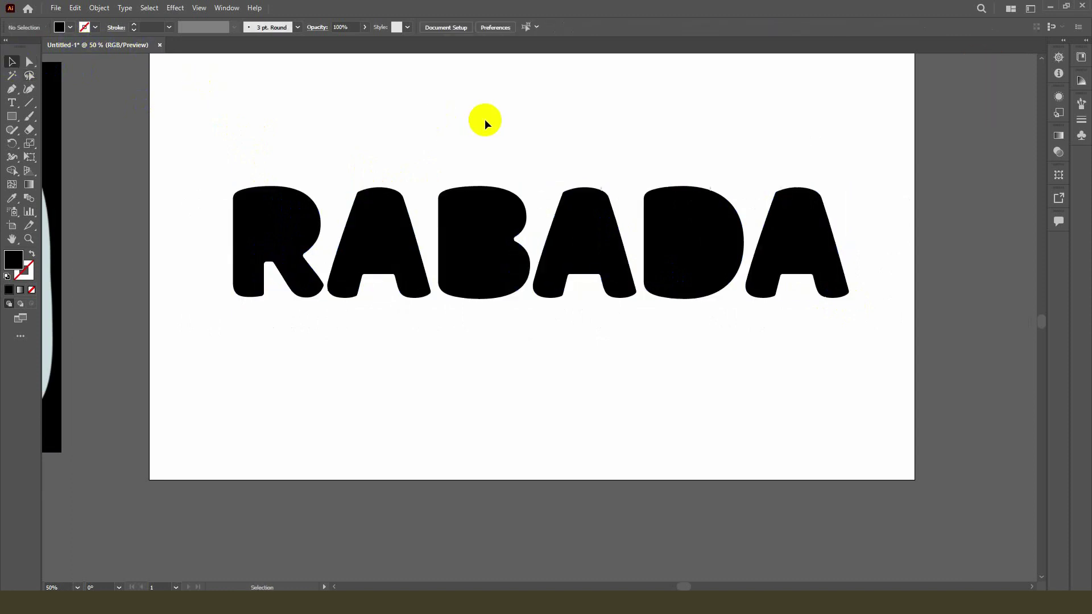
pyautogui.click(518, 122)
pyautogui.scroll(1, 444, 217)
pyautogui.moveTo(195, 176); pyautogui.dragTo(889, 442)
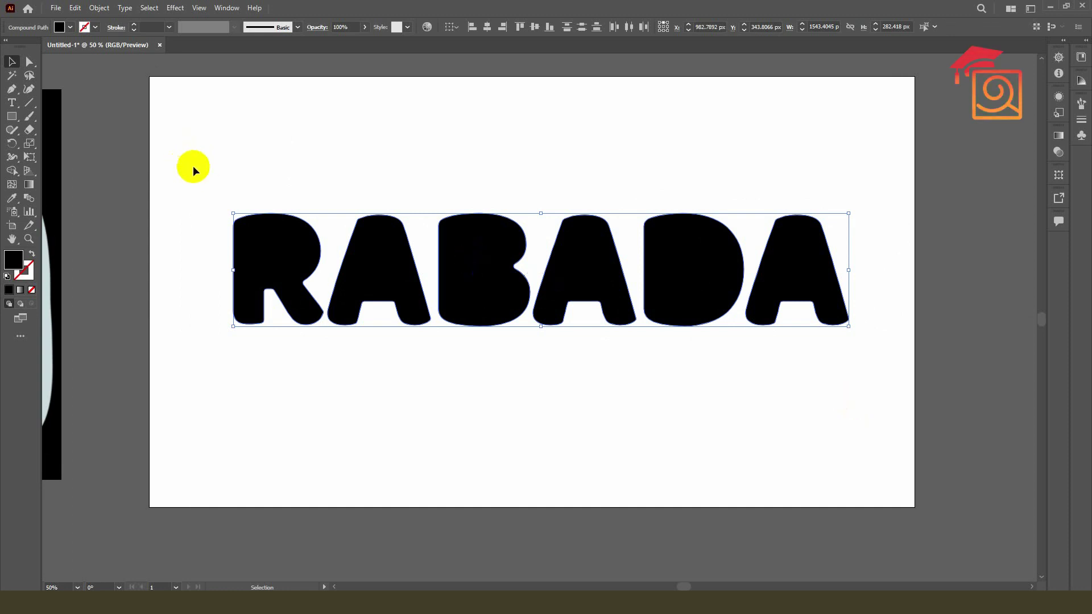
# Fill the RABADA lettering with bright green using the Color Picker.
pyautogui.doubleClick(9, 269)
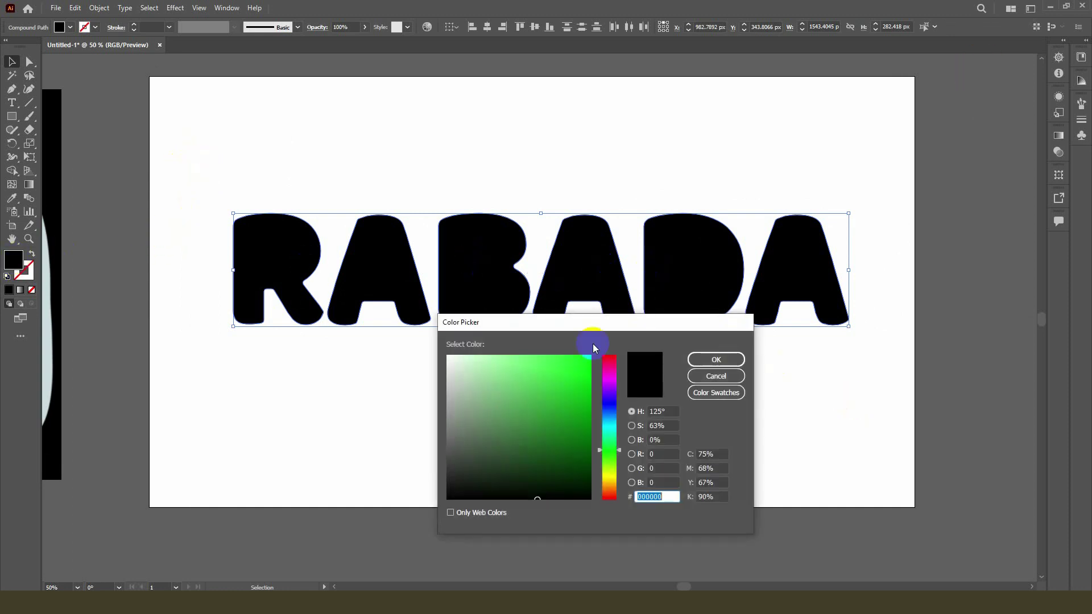
pyautogui.click(534, 362)
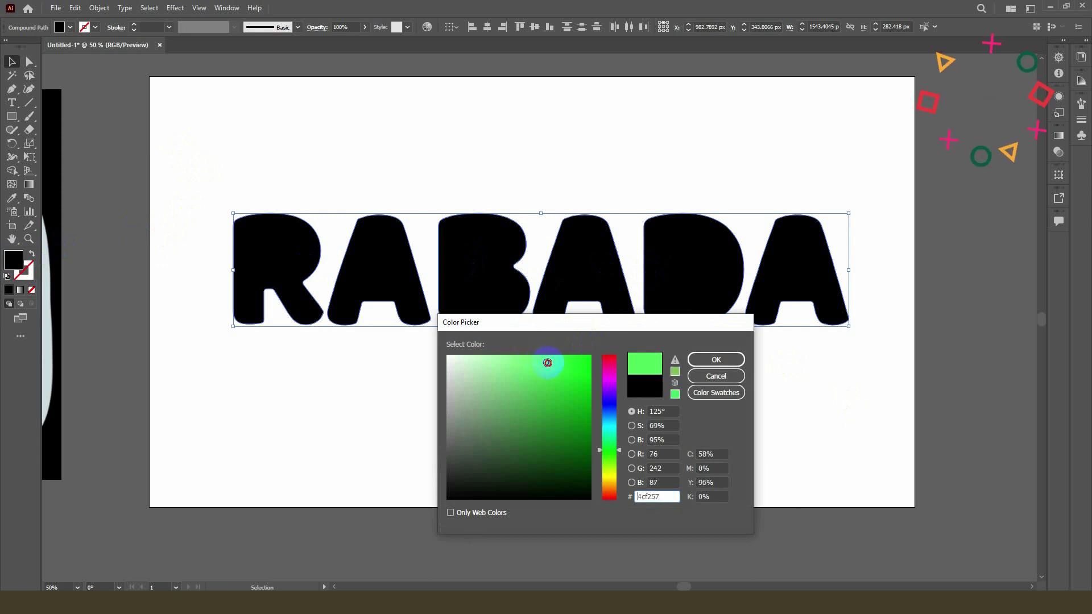
pyautogui.click(546, 377)
pyautogui.click(735, 360)
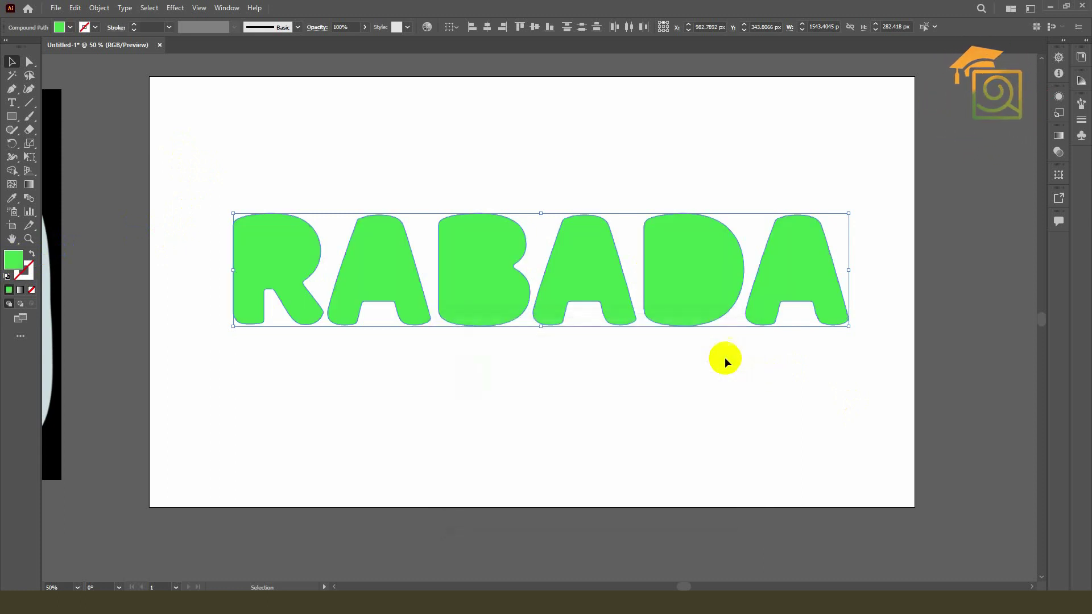
pyautogui.click(175, 7)
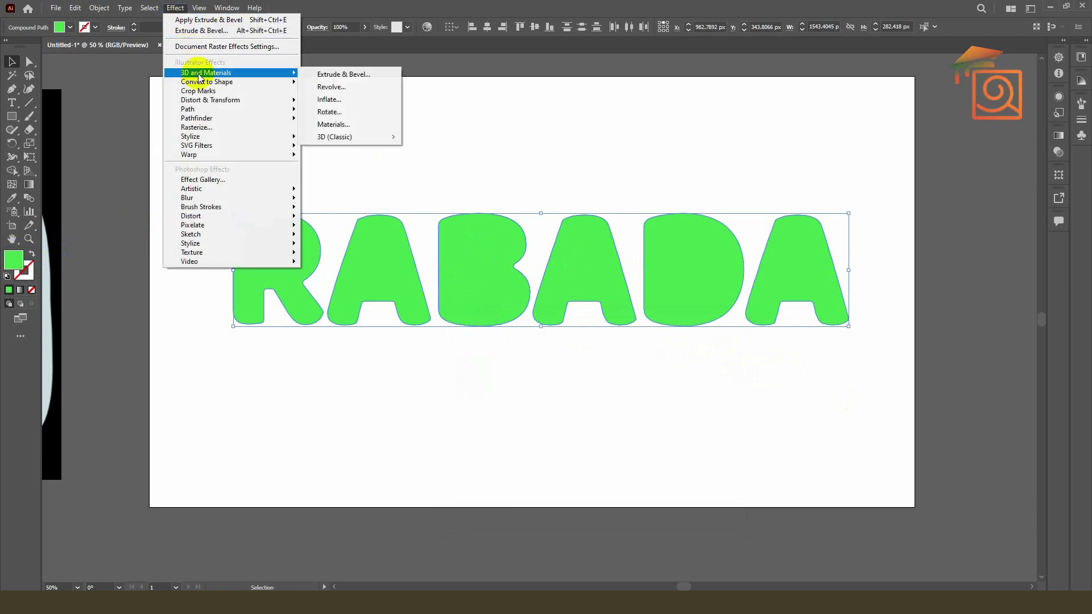
pyautogui.moveTo(205, 72)
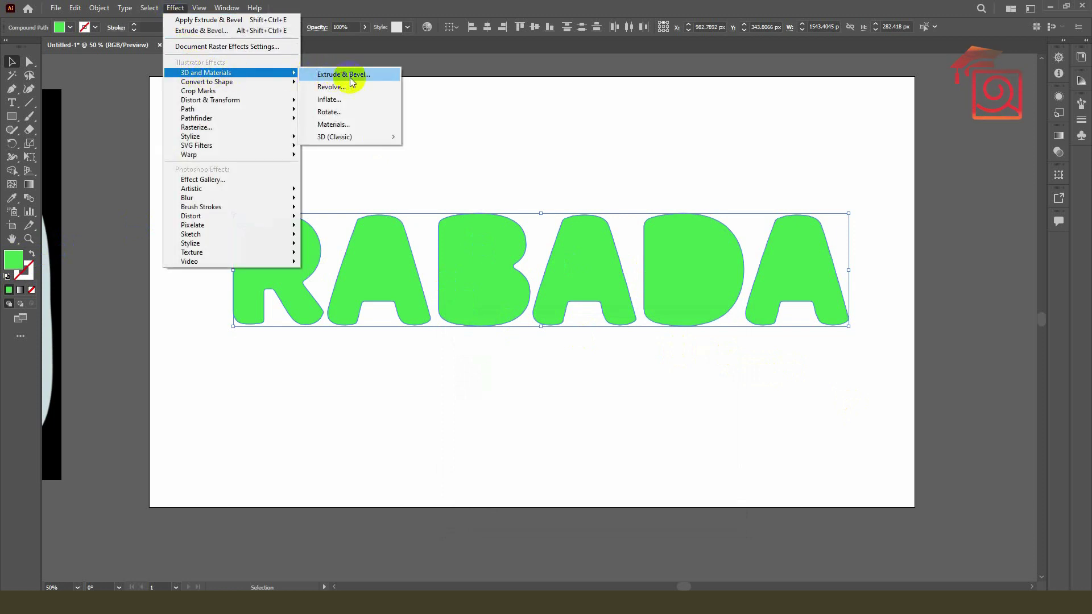
# Apply a 3D Extrude & Bevel effect to RABADA and set the rotation preset to Front.
pyautogui.click(341, 75)
pyautogui.moveTo(888, 92); pyautogui.dragTo(964, 86)
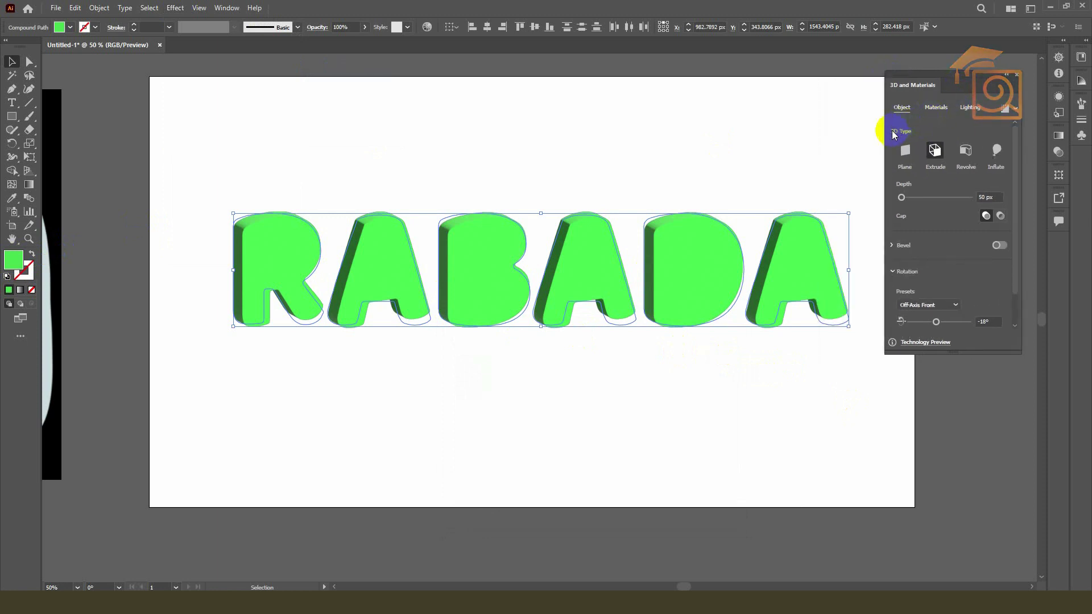
pyautogui.moveTo(1015, 136); pyautogui.dragTo(1026, 229)
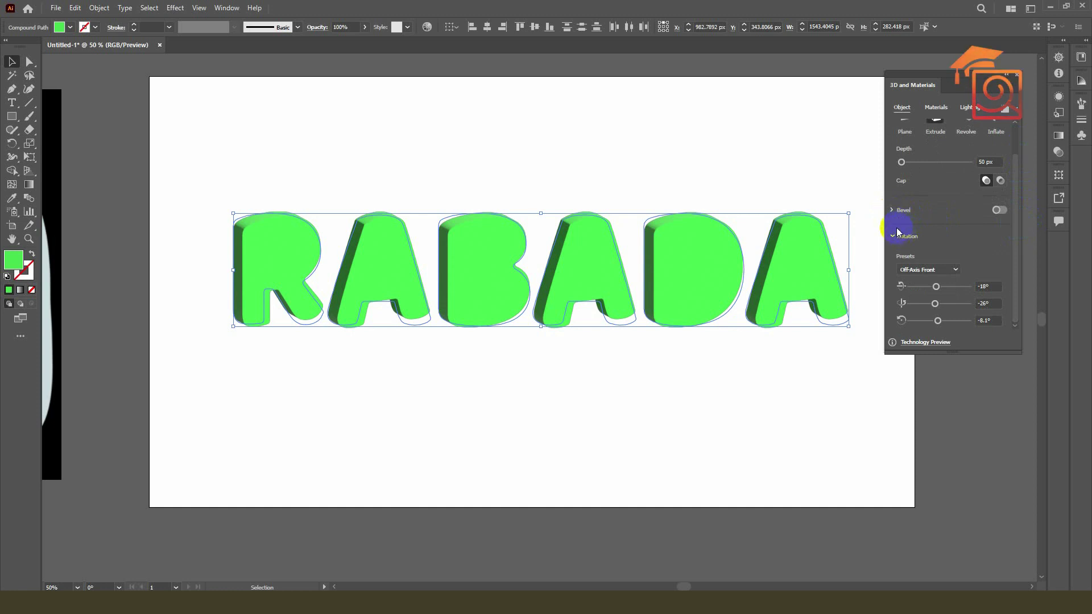
pyautogui.scroll(2, 1018, 193)
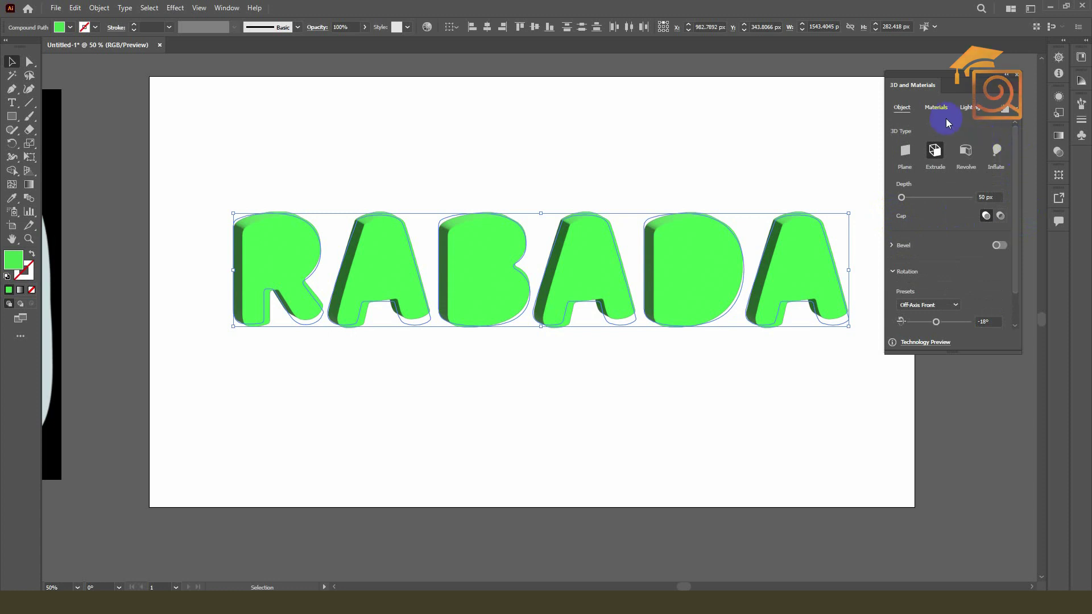
pyautogui.click(932, 109)
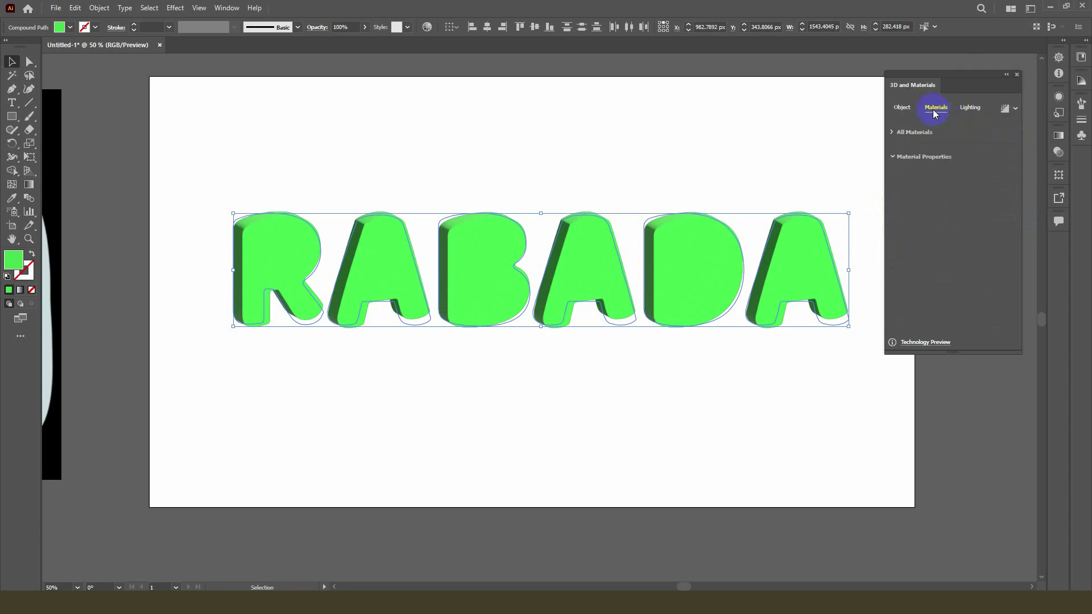
pyautogui.click(891, 110)
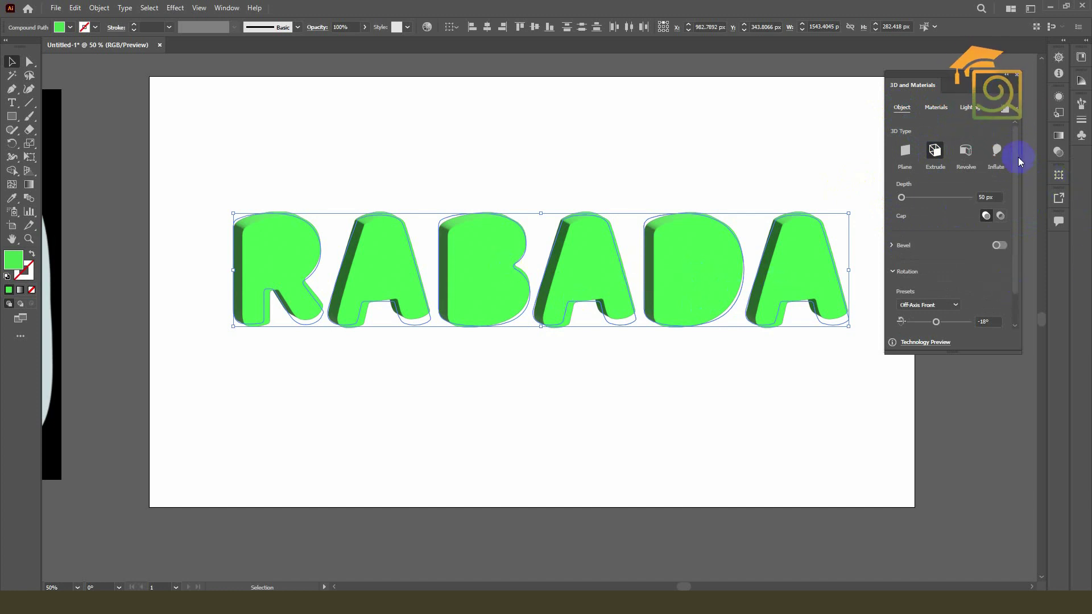
pyautogui.moveTo(1015, 156); pyautogui.dragTo(1017, 237)
pyautogui.click(924, 269)
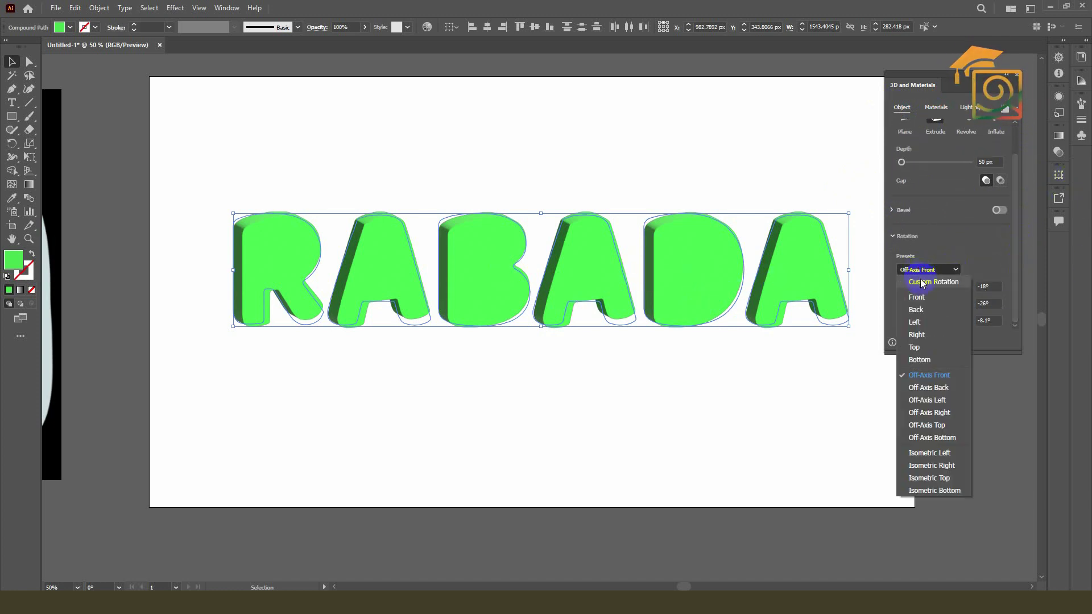
pyautogui.click(917, 280)
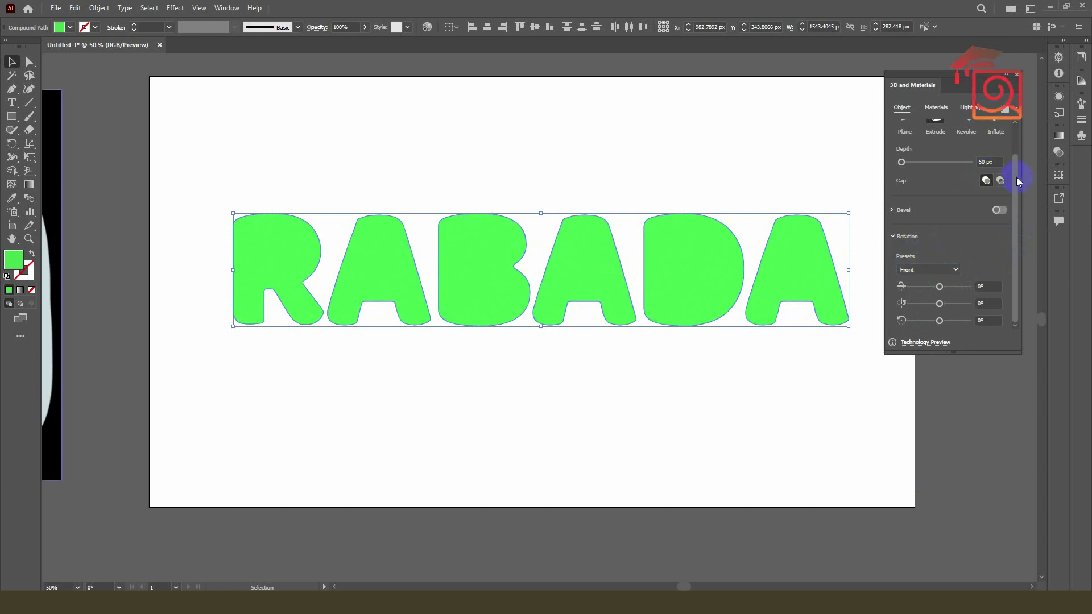
# Set the 3D type to Inflate, briefly toggling ray-traced rendering on and off.
pyautogui.moveTo(1018, 178); pyautogui.dragTo(1018, 137)
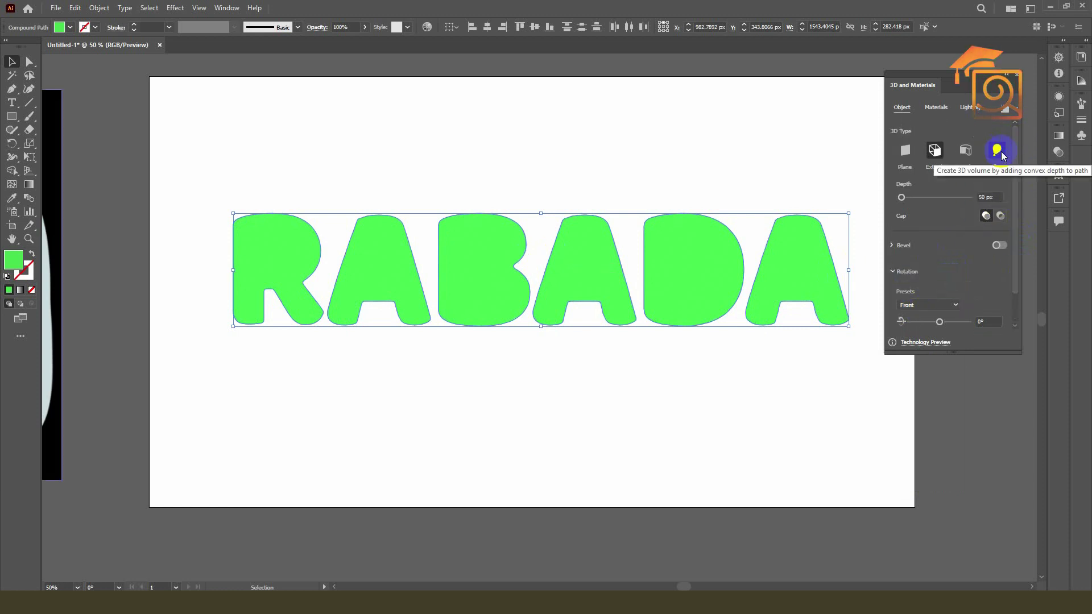
pyautogui.click(999, 156)
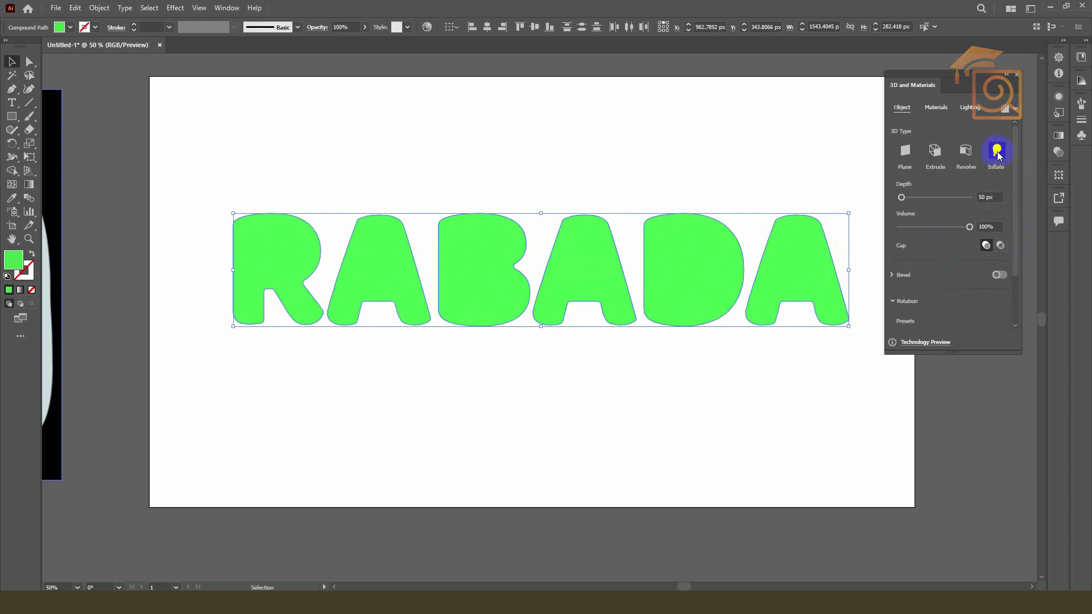
pyautogui.click(1005, 108)
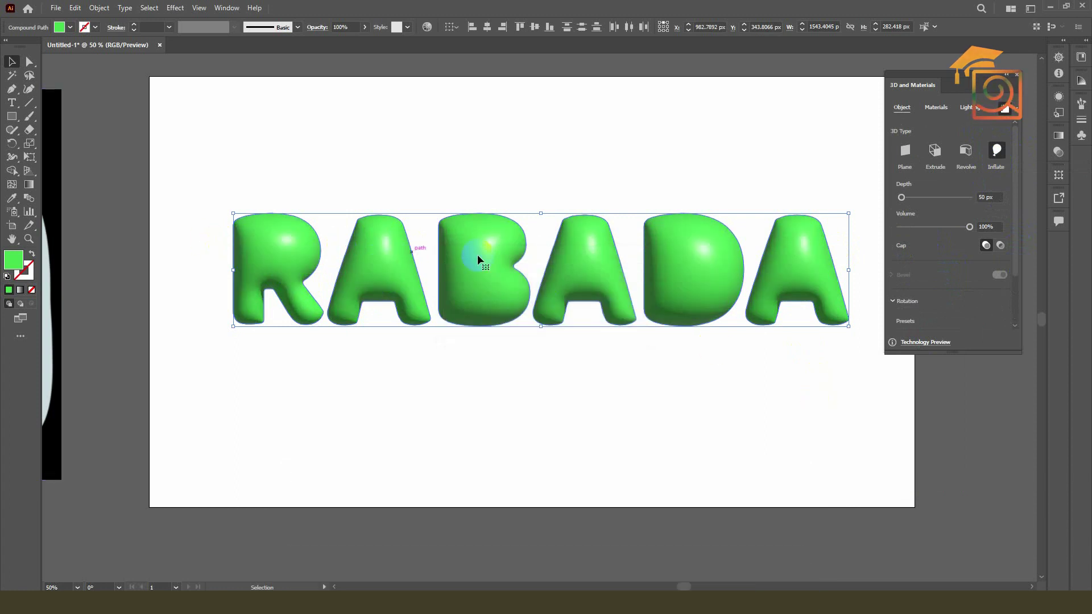
pyautogui.click(1008, 111)
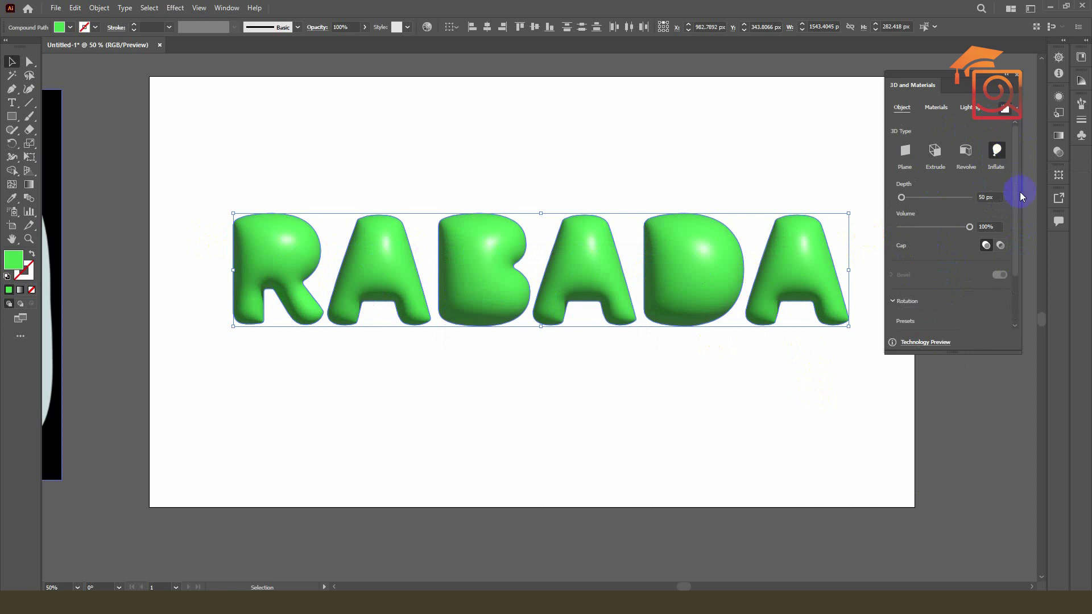
pyautogui.click(1007, 172)
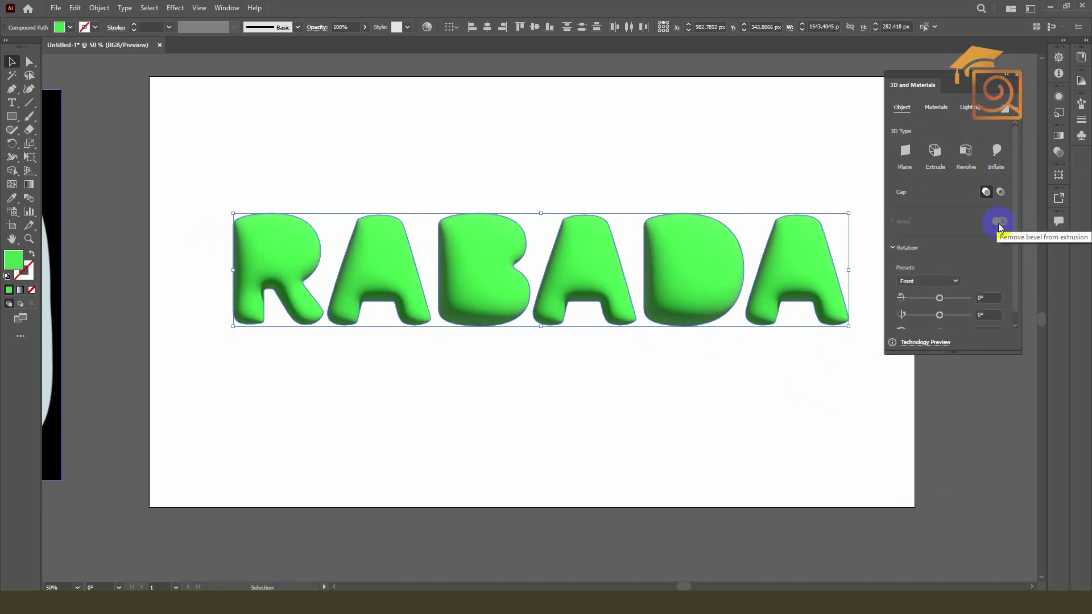
pyautogui.click(935, 111)
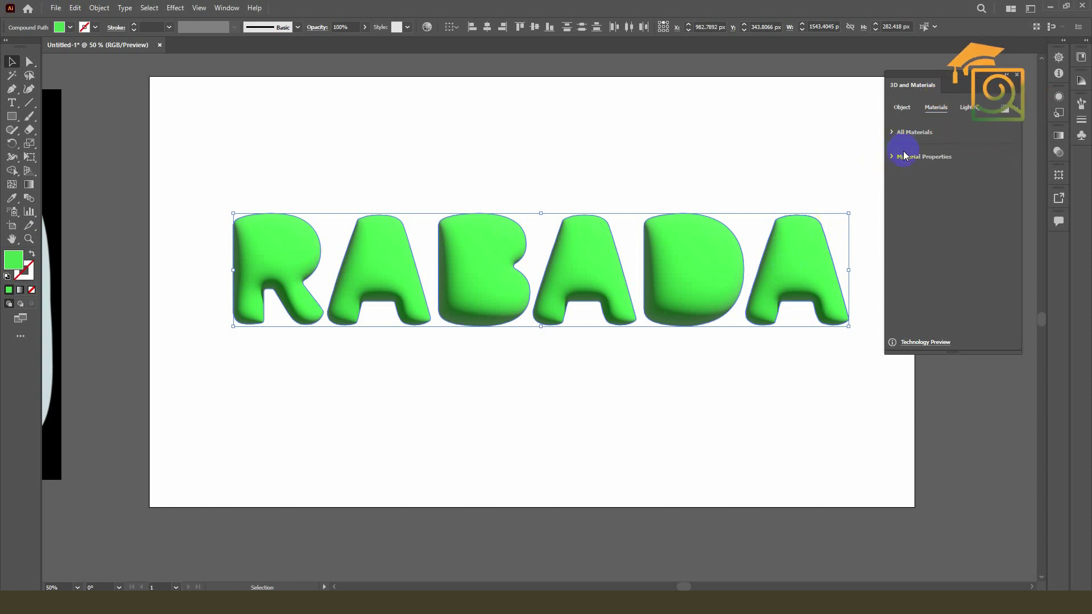
# Browse all Adobe Substance Materials and apply Canopy Diamond to the RABADA letters.
pyautogui.click(891, 132)
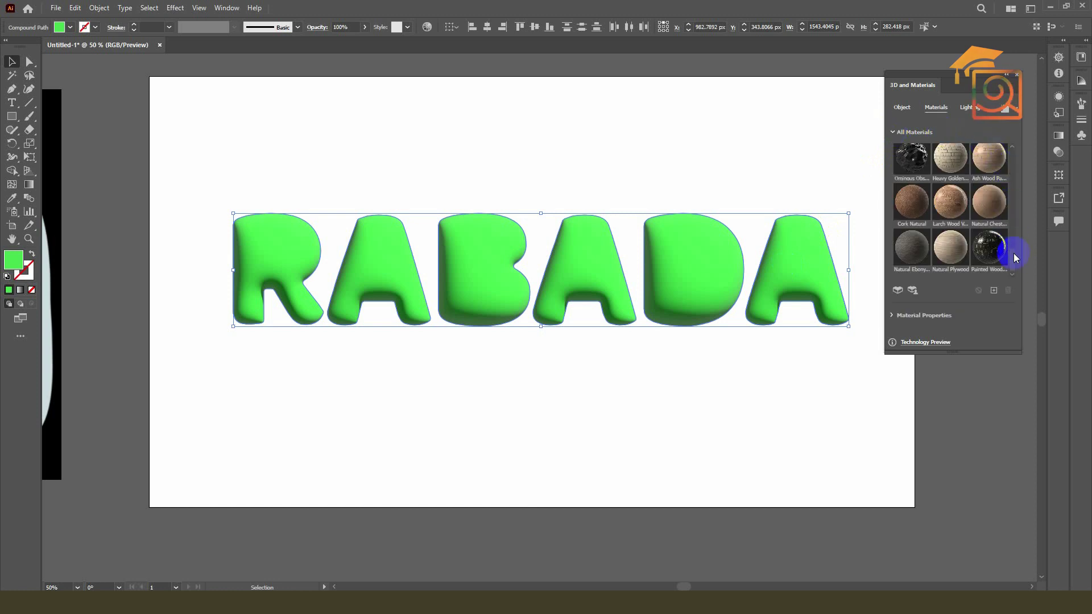
pyautogui.moveTo(1013, 261); pyautogui.dragTo(1013, 155)
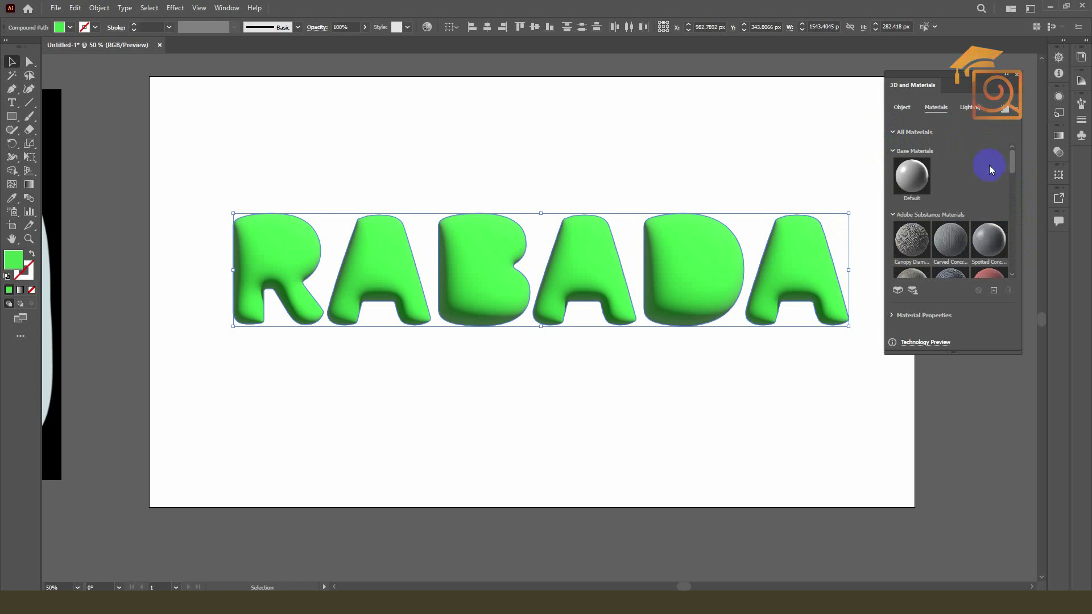
pyautogui.click(1009, 175)
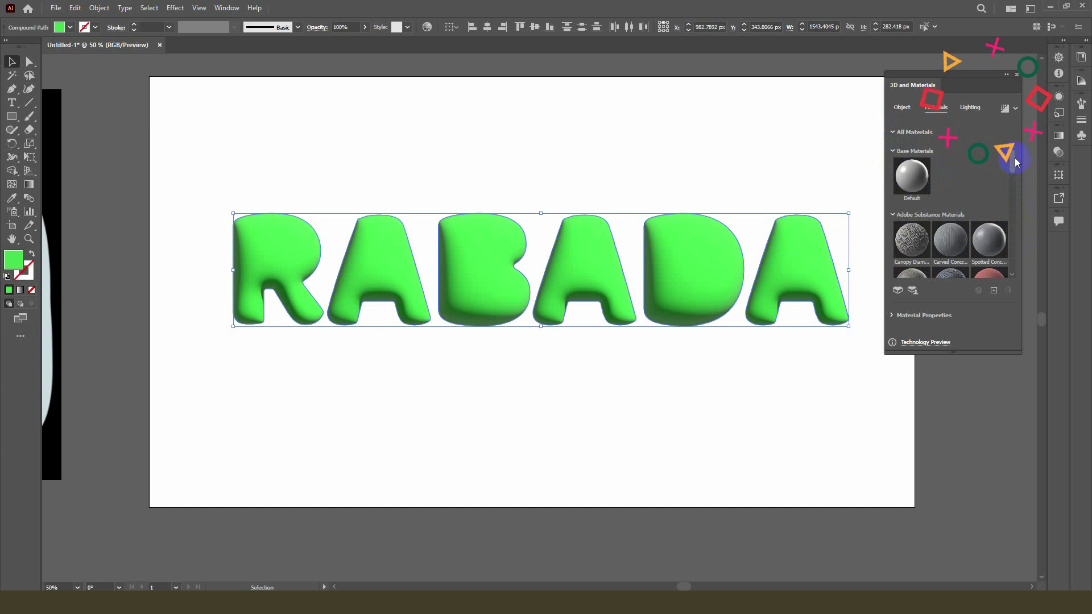
pyautogui.moveTo(1014, 158); pyautogui.dragTo(1011, 169)
pyautogui.click(925, 194)
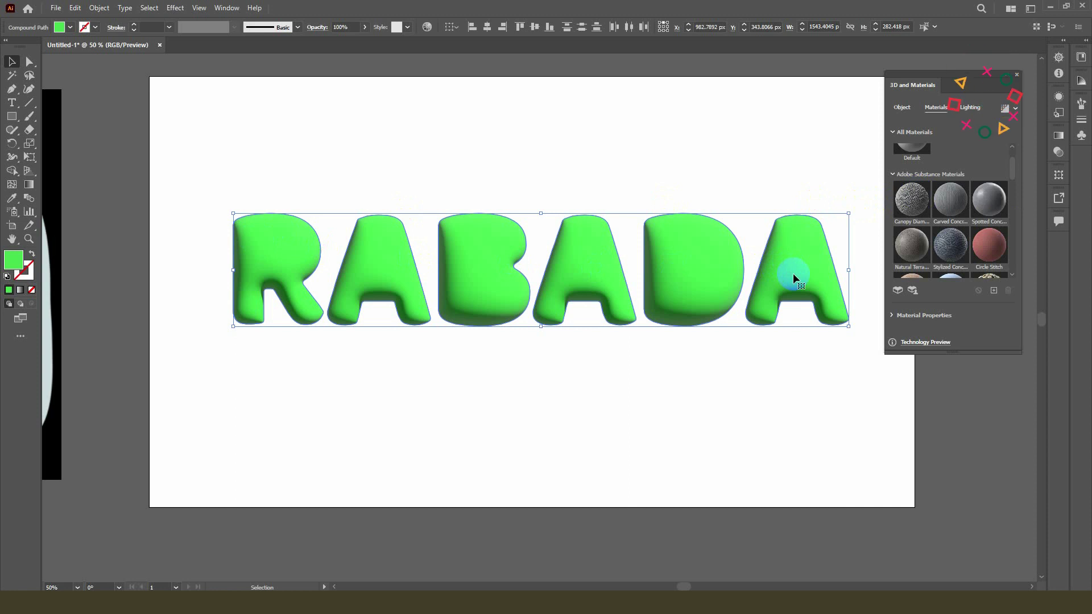
pyautogui.click(923, 212)
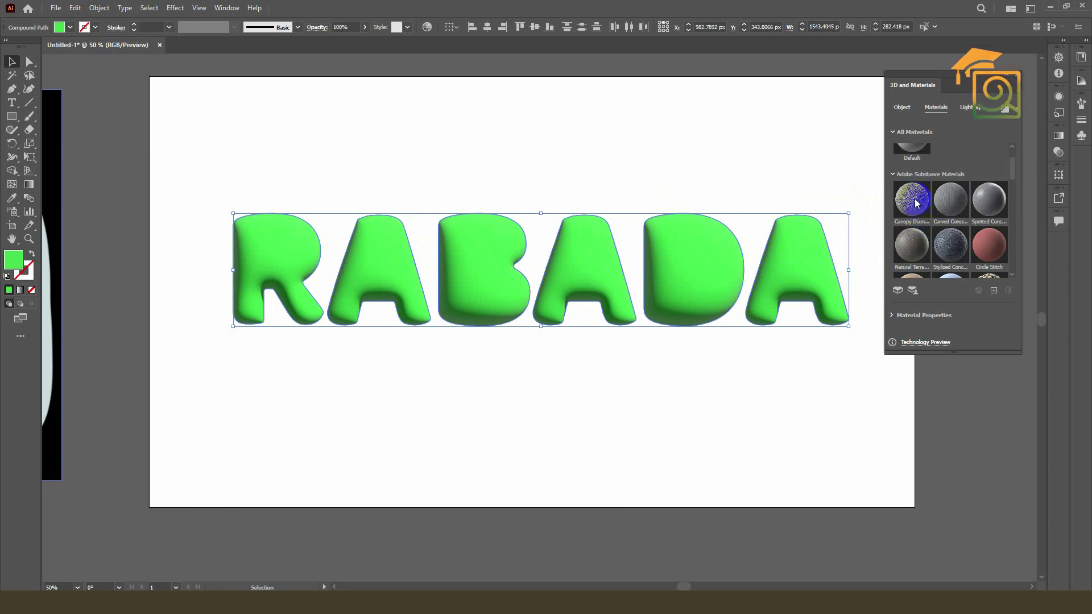
pyautogui.click(915, 203)
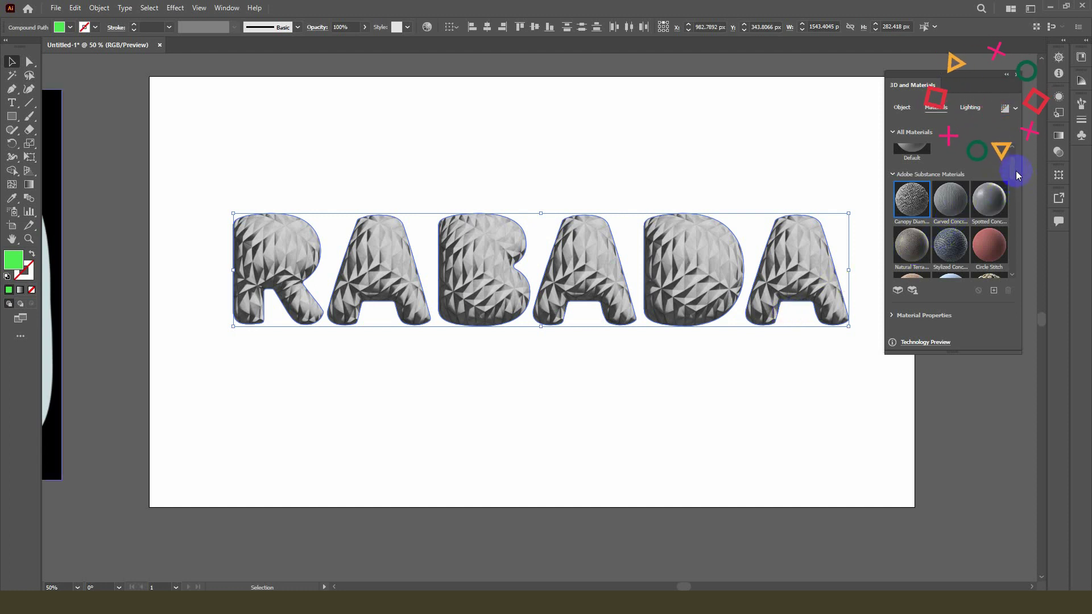
# Try Carved Concrete, Spotted Concrete, Natural Terrazzo, Sand Step Dunes and snakeskin, then apply Gold Leaf Foil.
pyautogui.click(960, 206)
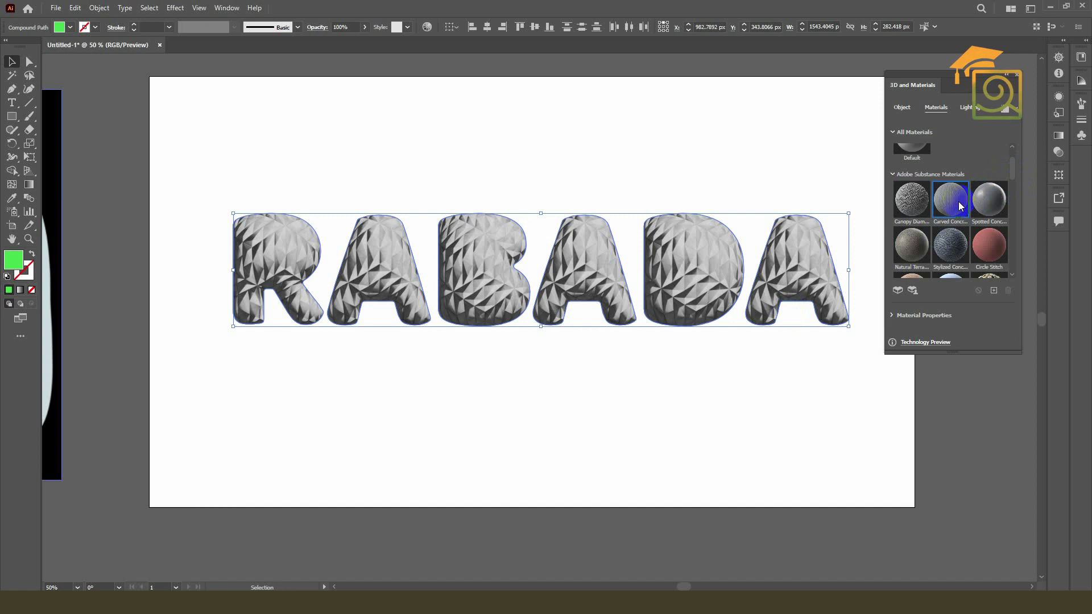
pyautogui.click(985, 200)
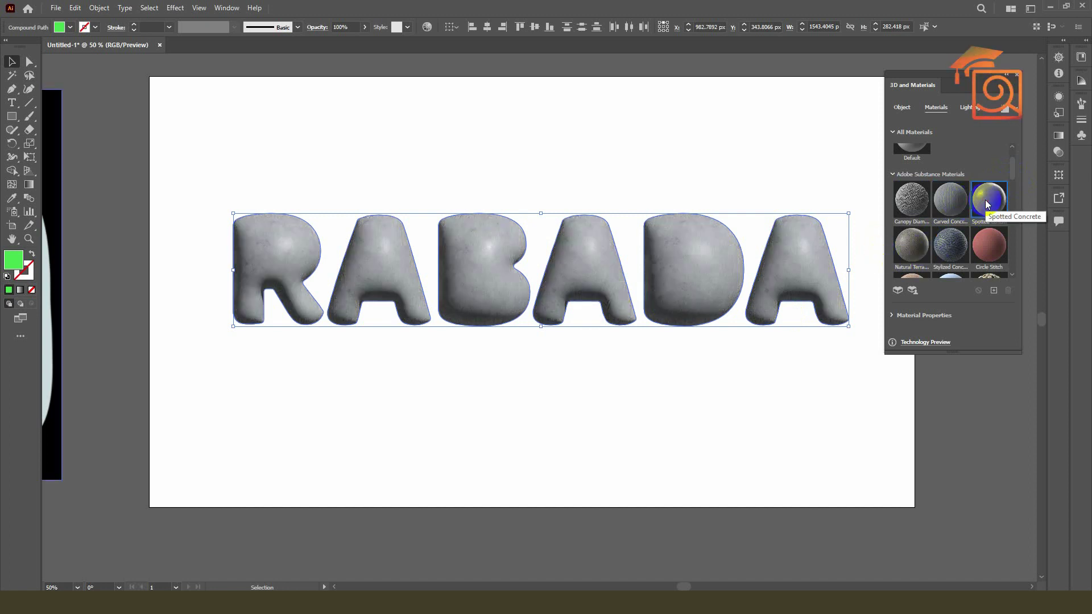
pyautogui.click(910, 244)
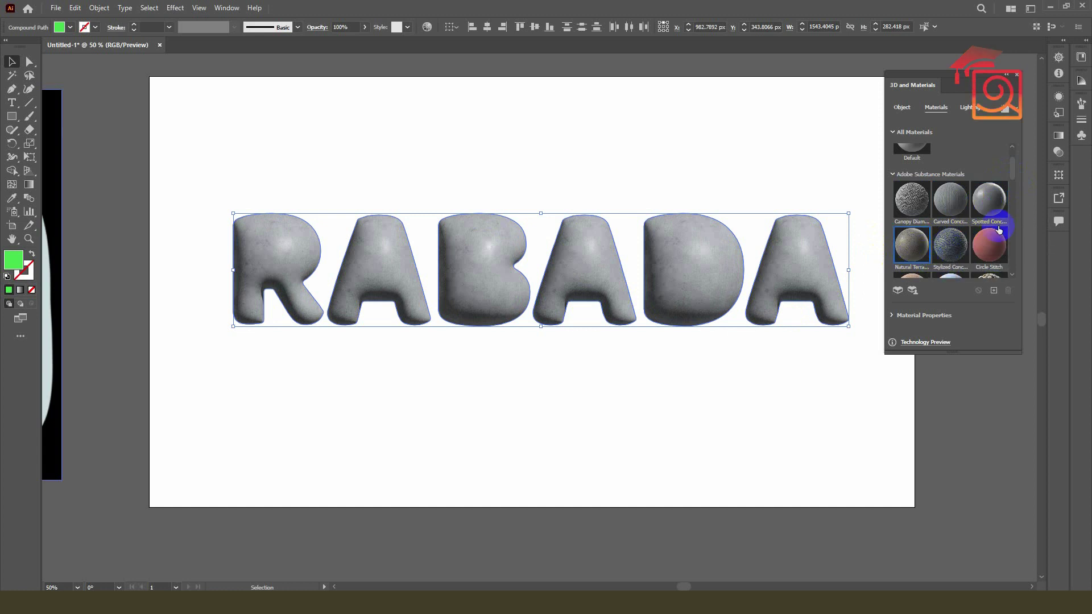
pyautogui.moveTo(1012, 164); pyautogui.dragTo(1012, 191)
pyautogui.click(908, 190)
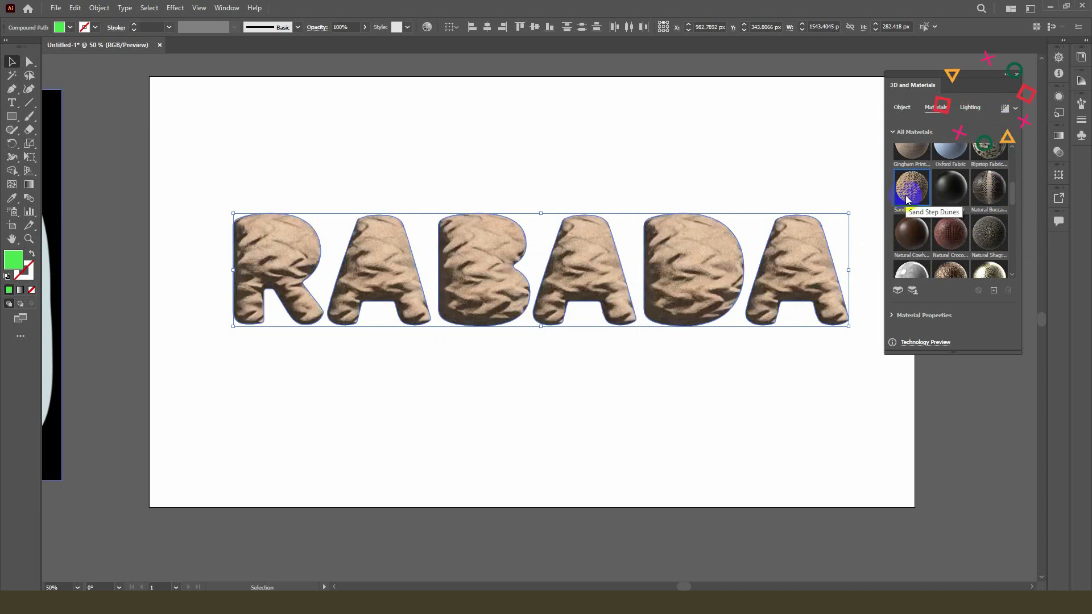
pyautogui.click(997, 183)
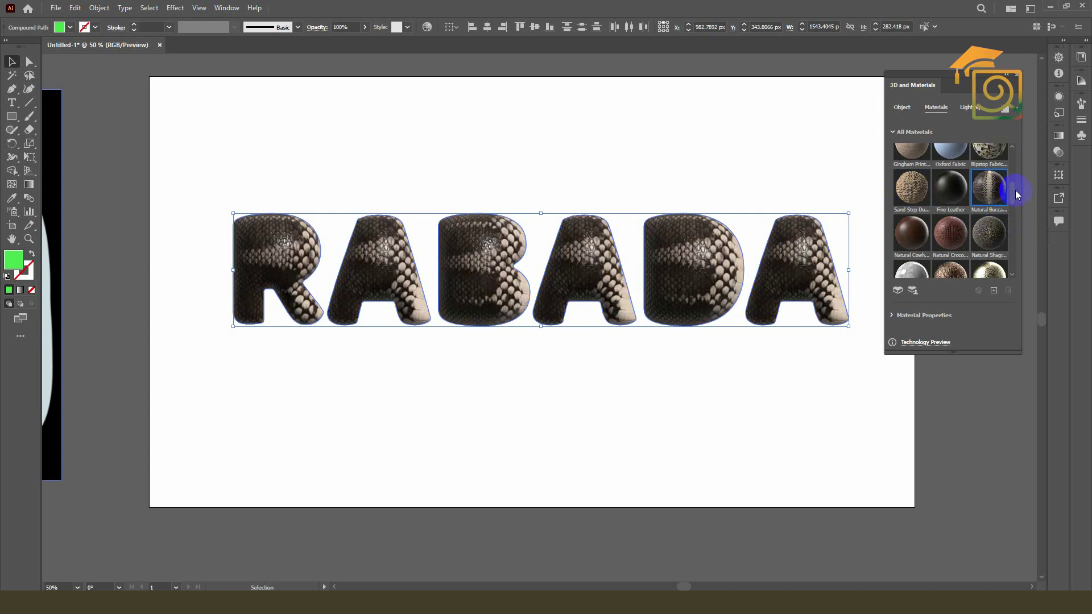
pyautogui.moveTo(1012, 189); pyautogui.dragTo(1012, 219)
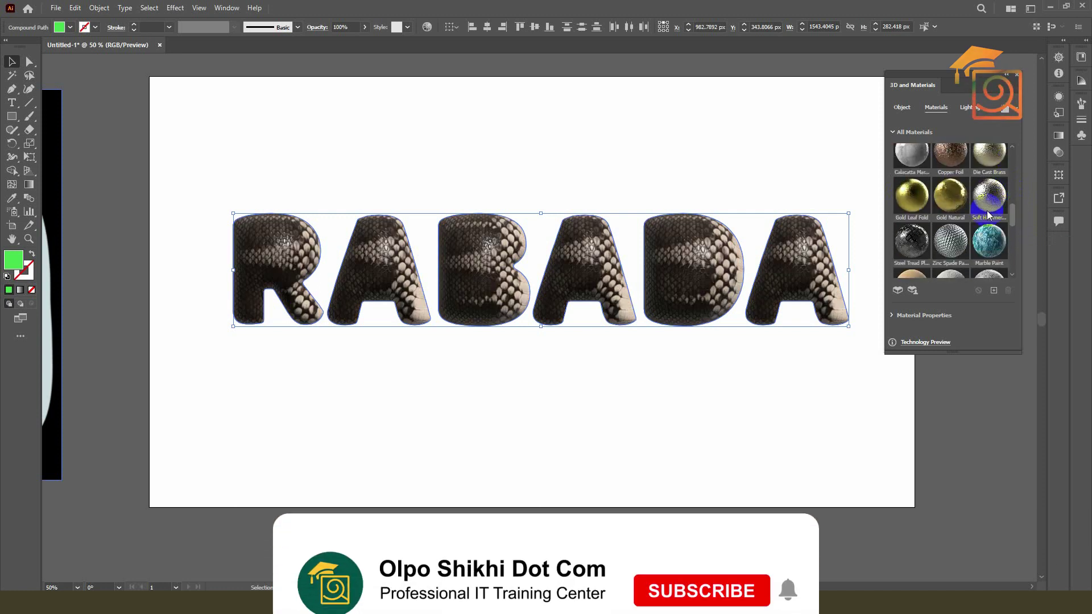
pyautogui.click(919, 197)
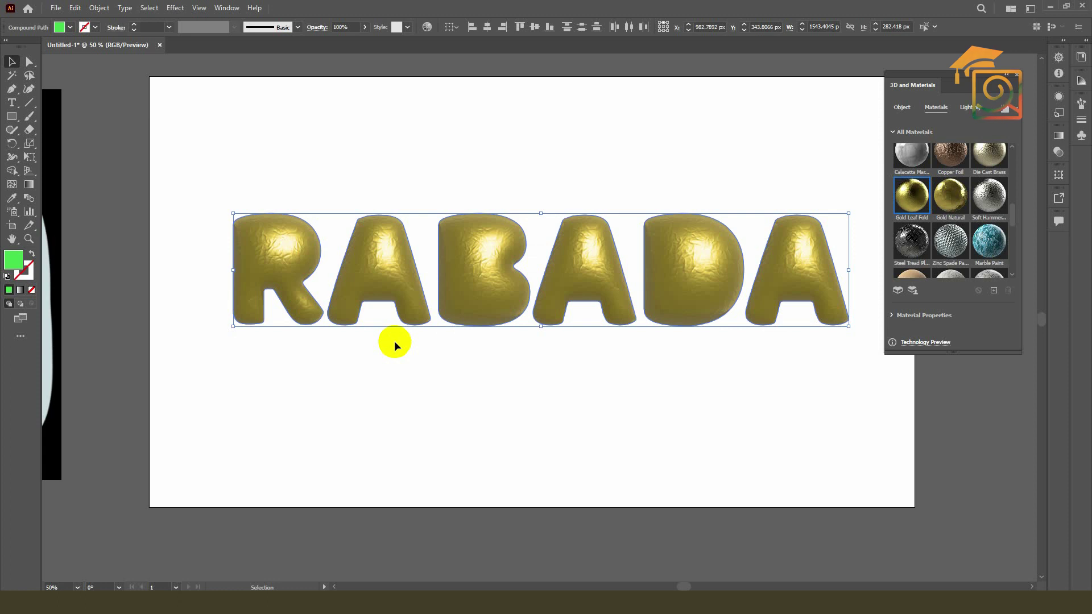
# Try Steel Tread Plate and Zinc Spade Pattern on RABADA, keeping Steel Tread Plate.
pyautogui.click(912, 238)
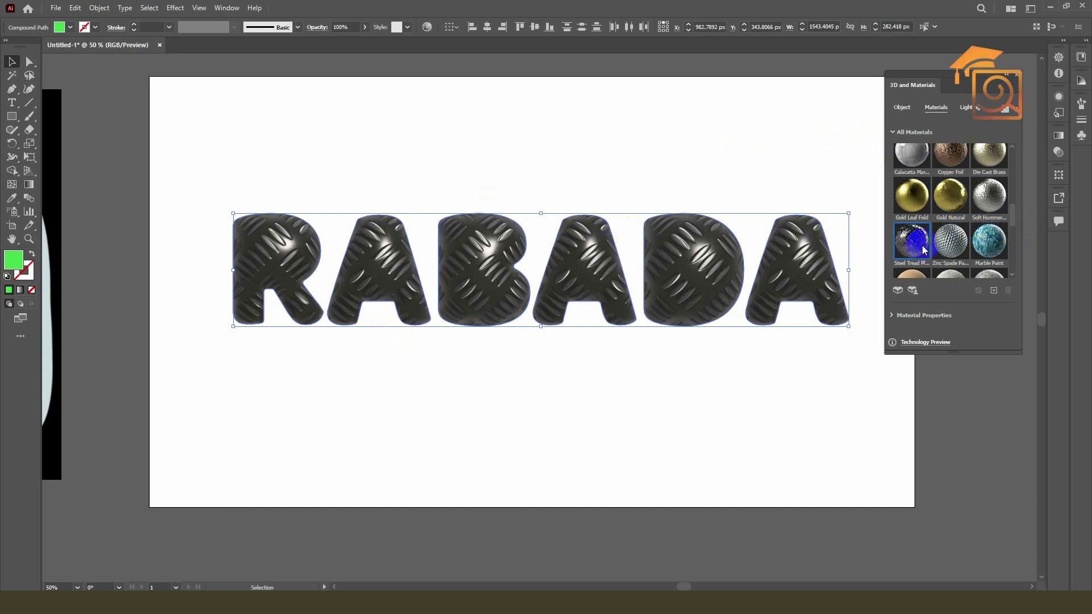
pyautogui.click(955, 242)
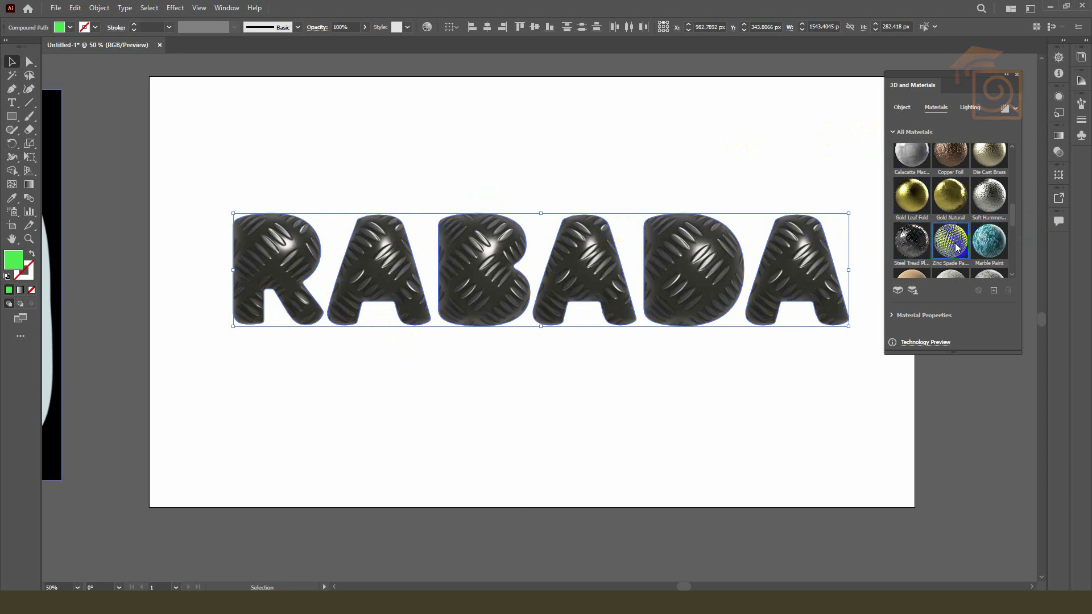
pyautogui.click(922, 242)
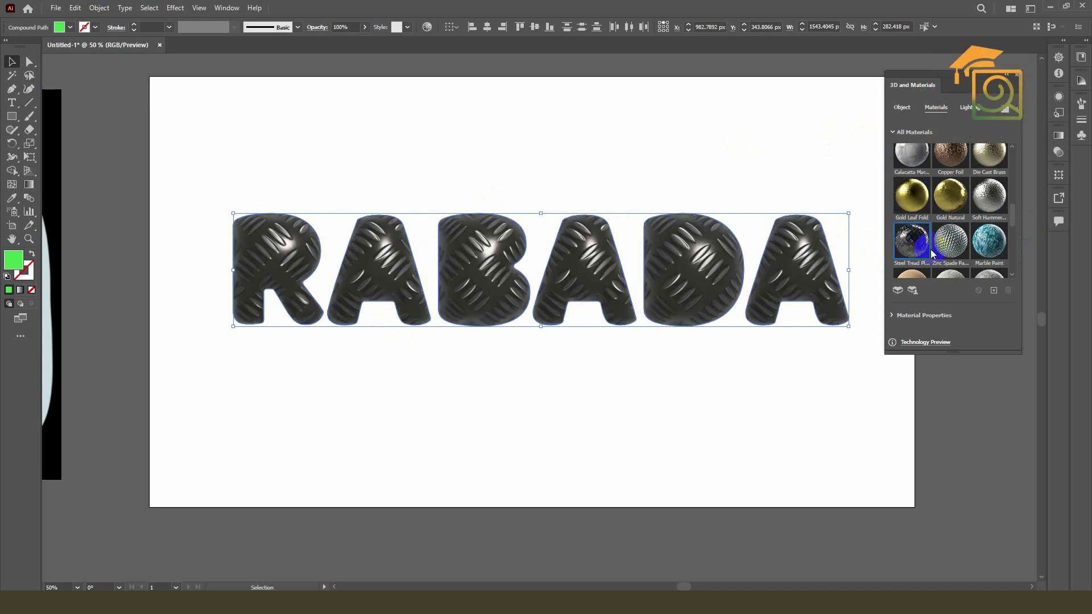
pyautogui.moveTo(1016, 217); pyautogui.dragTo(1009, 267)
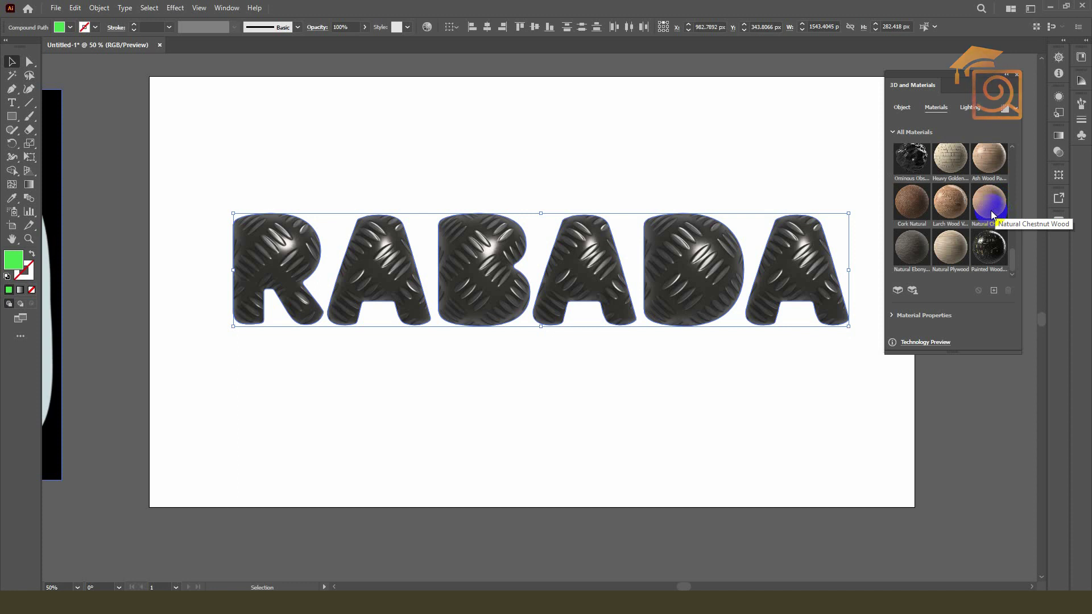
# Collapse the Base Materials and Adobe Substance Materials groups.
pyautogui.moveTo(1013, 262); pyautogui.dragTo(1012, 153)
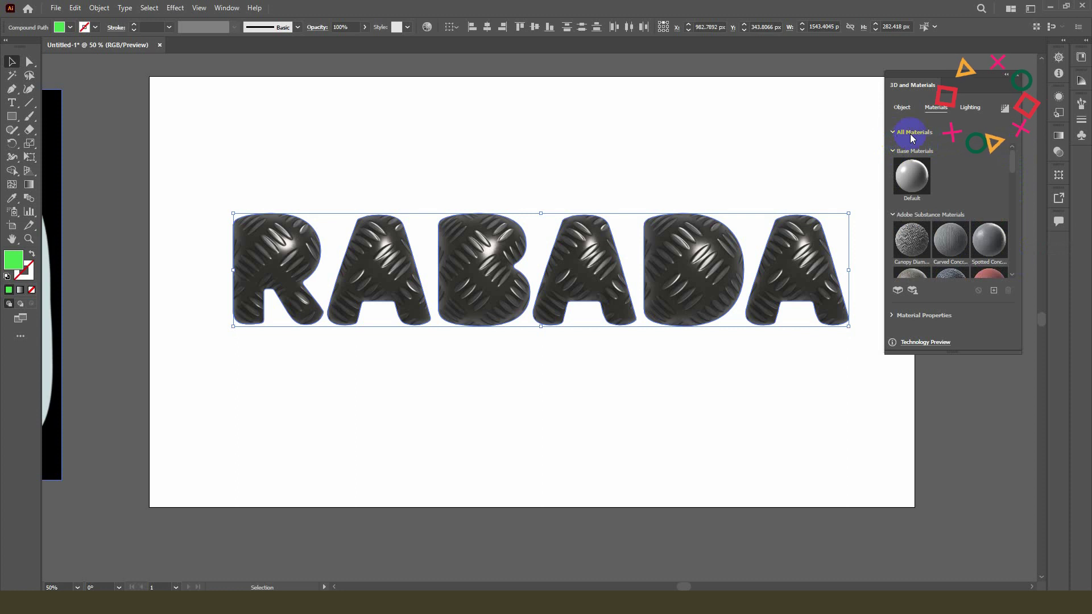
pyautogui.click(893, 152)
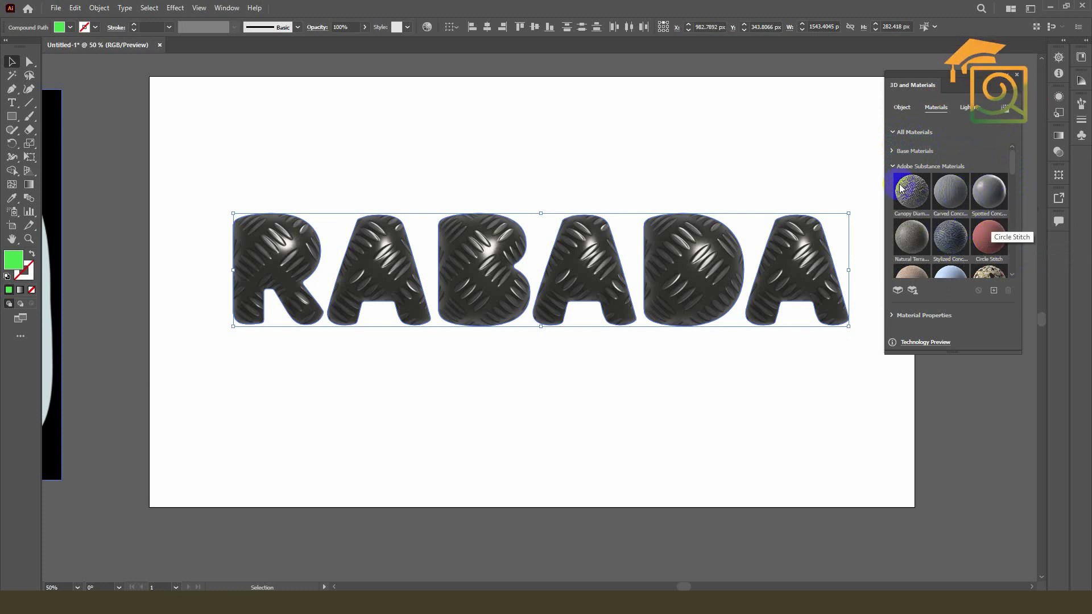
pyautogui.click(891, 167)
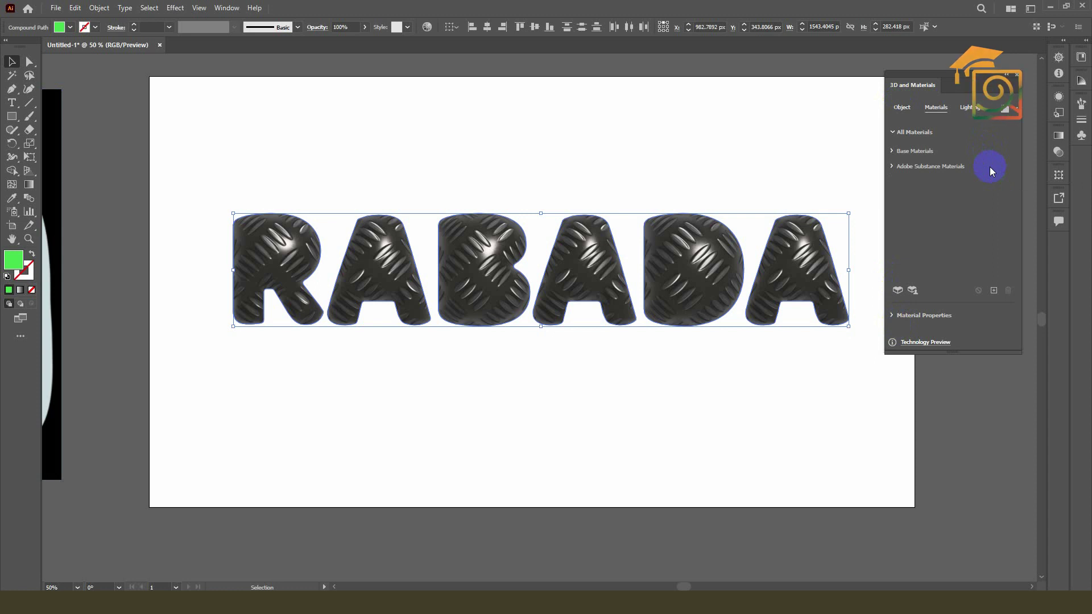
# Go online to the Substance 3D community assets page to find more materials.
pyautogui.click(897, 291)
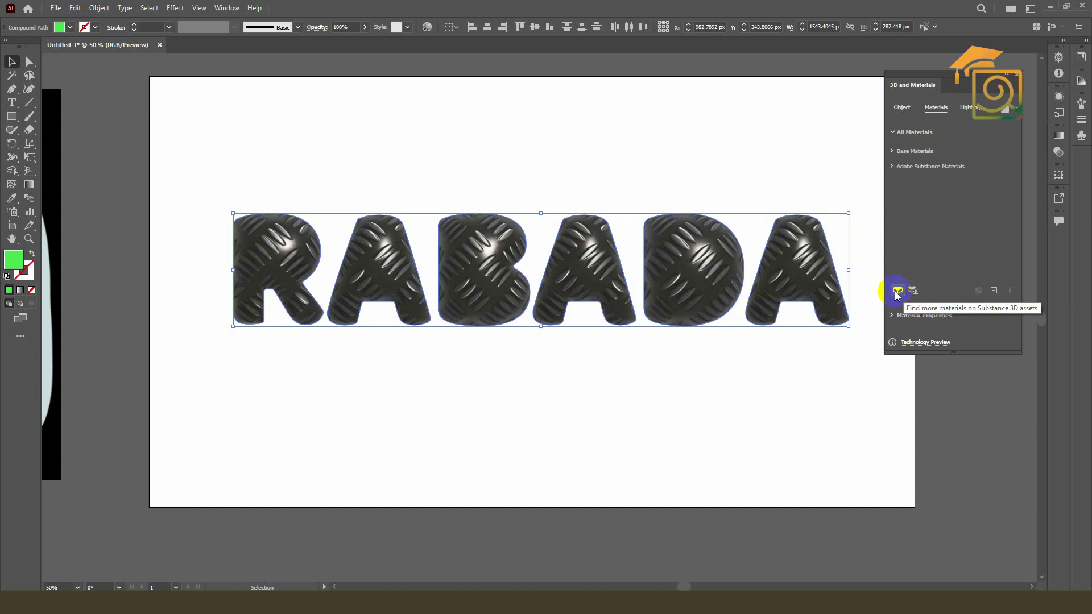
pyautogui.click(897, 291)
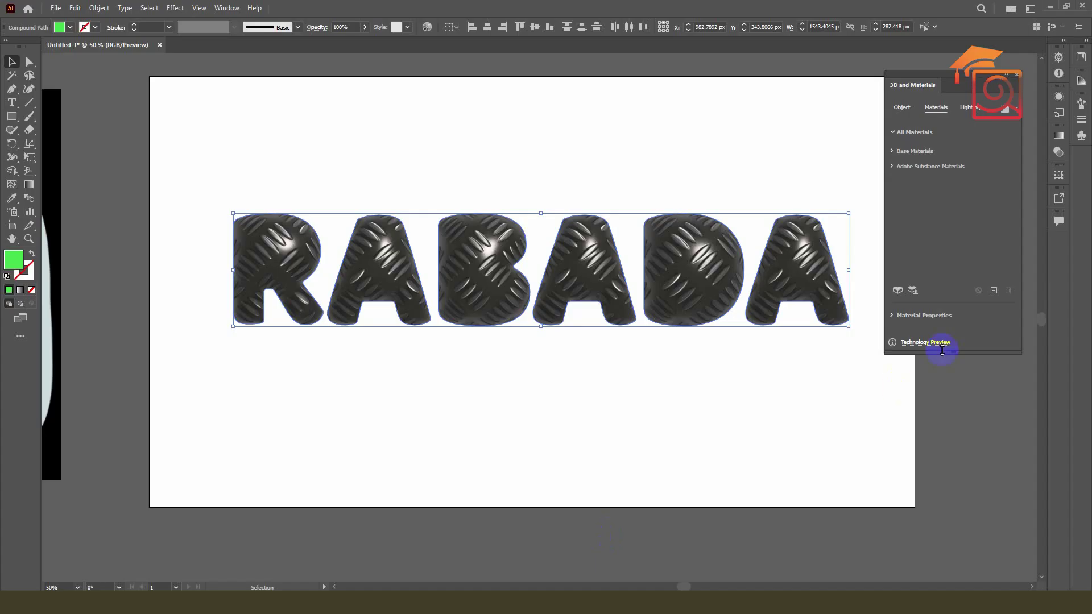
pyautogui.click(913, 290)
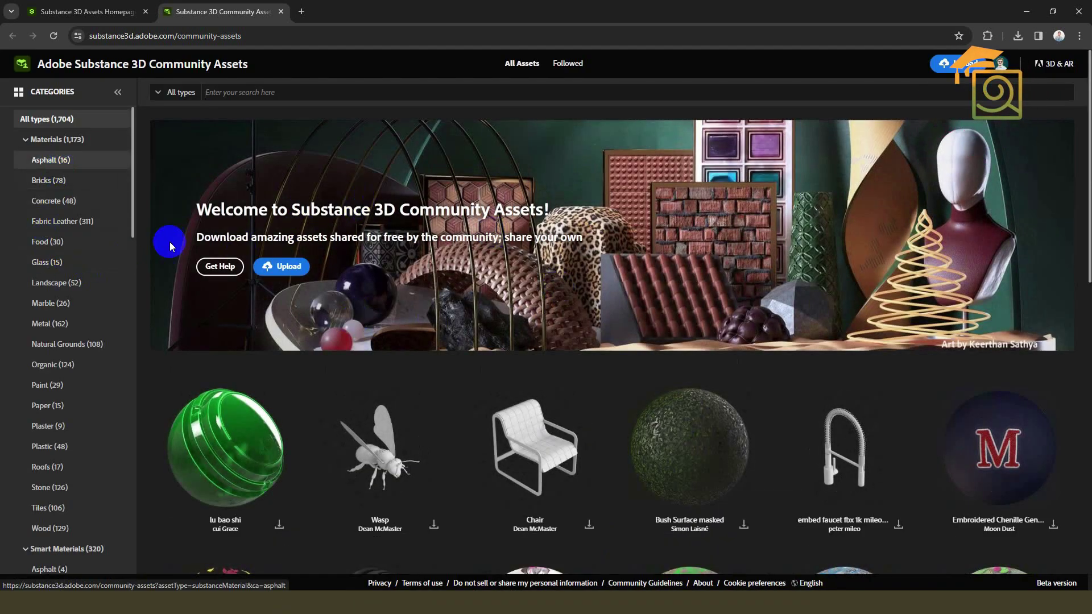
# Browse the community asset grid and the Substance 3D Assets homepage, then return to Community Assets.
pyautogui.scroll(-7, 591, 341)
pyautogui.scroll(-3, 630, 386)
pyautogui.scroll(-5, 627, 385)
pyautogui.scroll(-6, 627, 386)
pyautogui.scroll(-7, 626, 381)
pyautogui.scroll(-2, 626, 381)
pyautogui.scroll(-5, 626, 381)
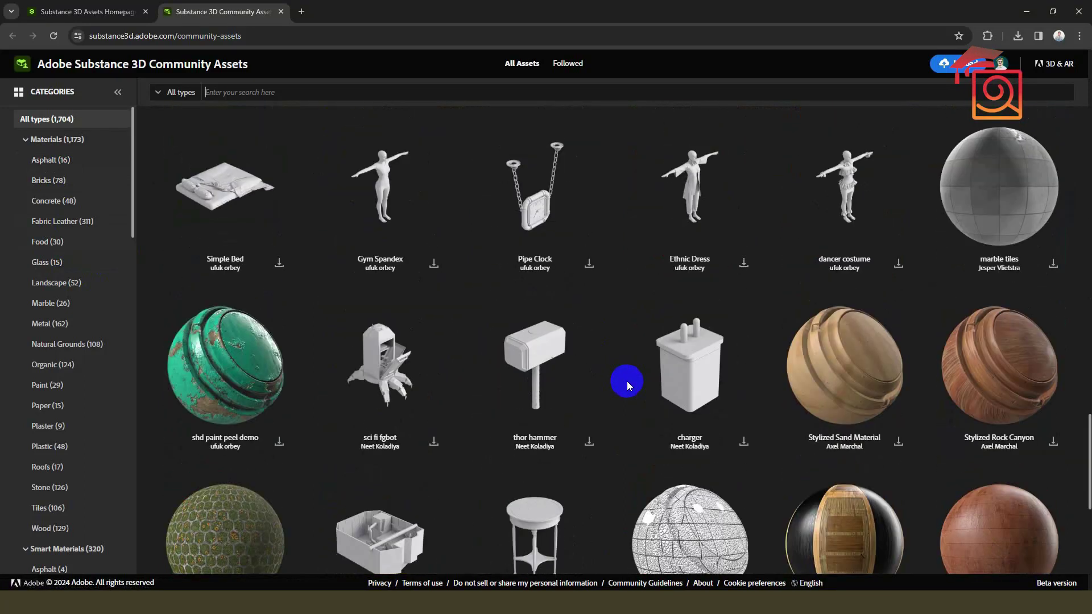
pyautogui.scroll(-5, 627, 381)
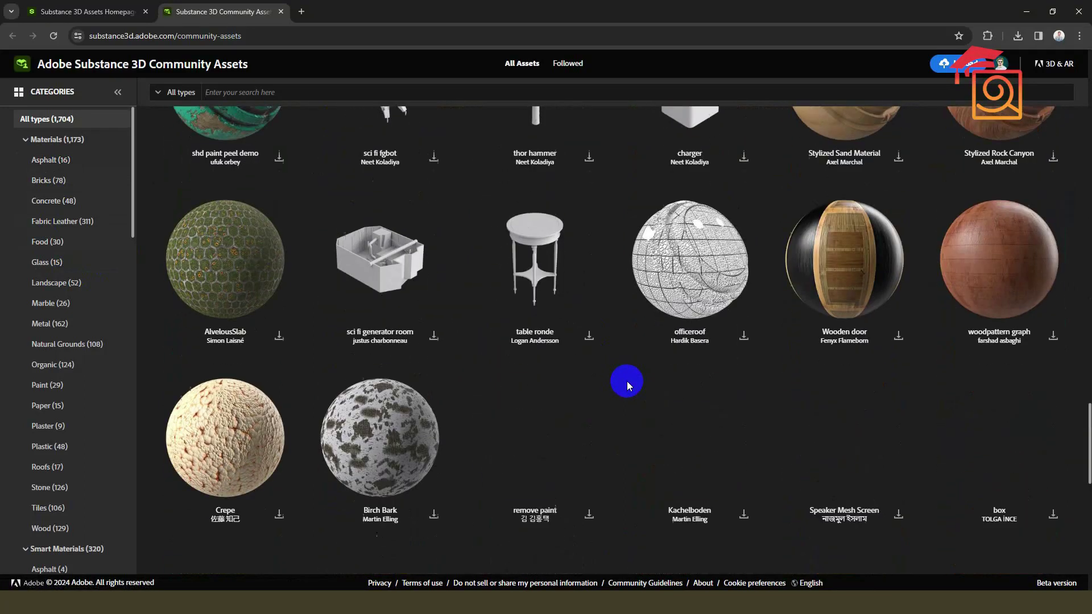
pyautogui.click(69, 10)
pyautogui.scroll(-5, 809, 366)
pyautogui.scroll(-5, 793, 371)
pyautogui.scroll(-5, 766, 373)
pyautogui.scroll(-5, 756, 378)
pyautogui.scroll(-5, 756, 377)
pyautogui.scroll(-5, 756, 378)
pyautogui.scroll(5, 756, 378)
pyautogui.scroll(5, 755, 373)
pyautogui.scroll(5, 755, 375)
pyautogui.scroll(5, 756, 370)
pyautogui.click(227, 12)
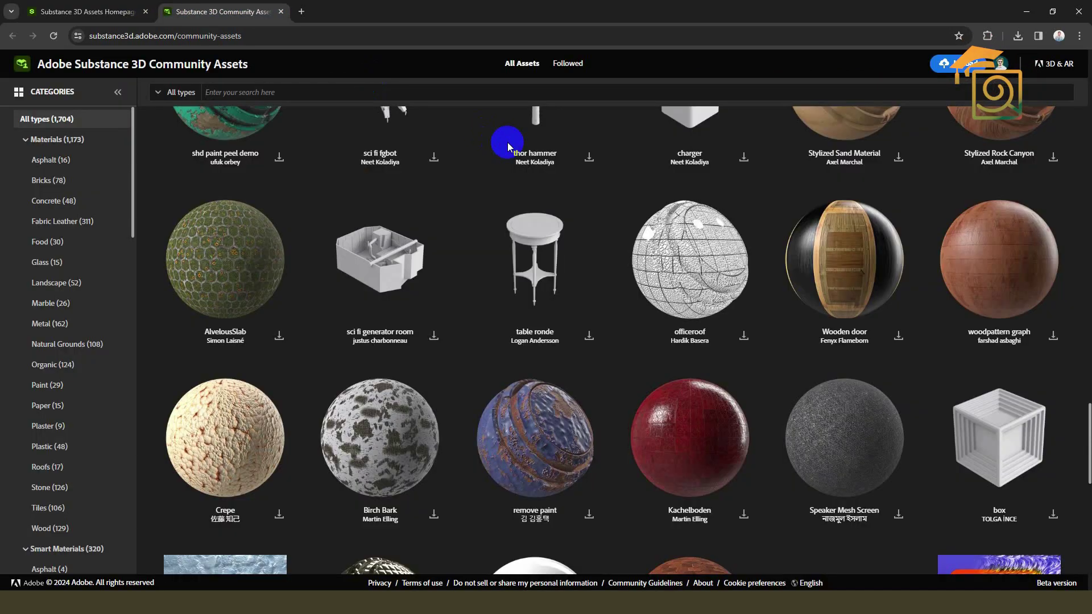
# Download the Mosaic flourish material from the community assets grid.
pyautogui.scroll(-5, 743, 288)
pyautogui.scroll(-8, 969, 349)
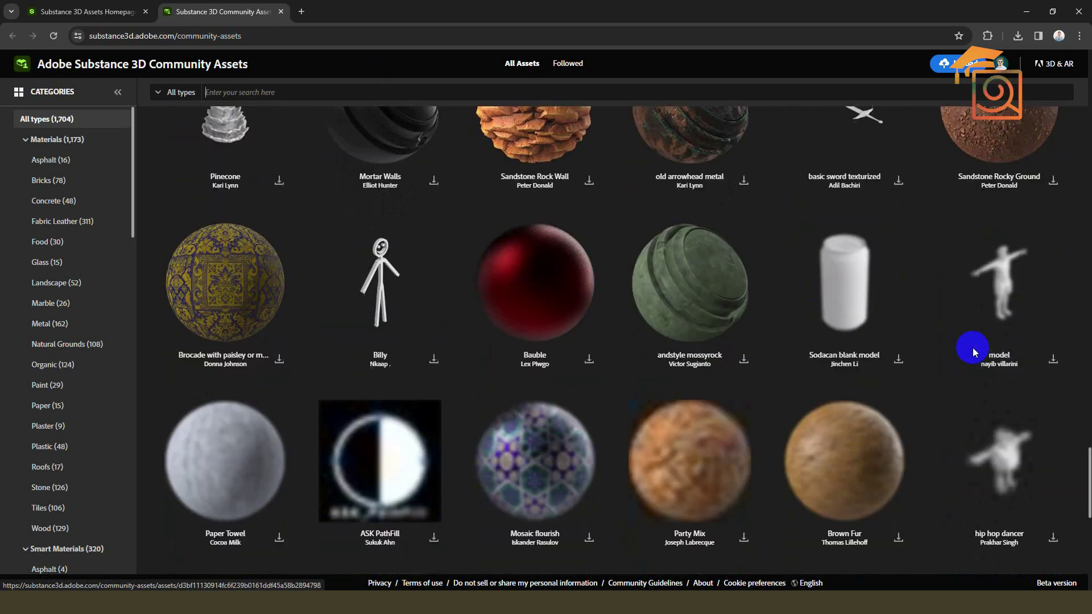
pyautogui.scroll(-3, 973, 350)
pyautogui.scroll(-1, 972, 349)
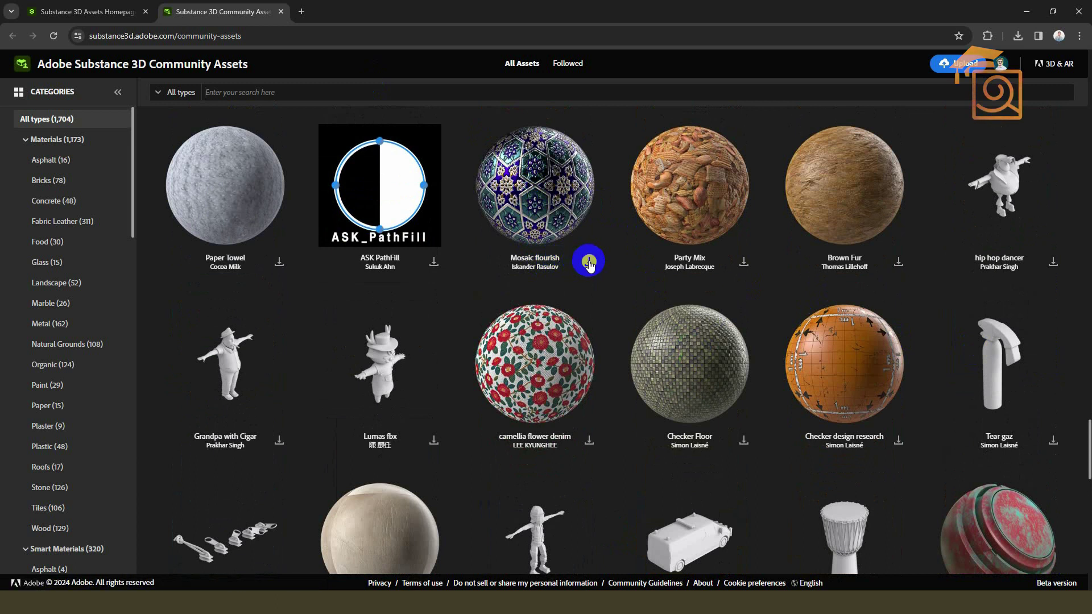
pyautogui.click(588, 263)
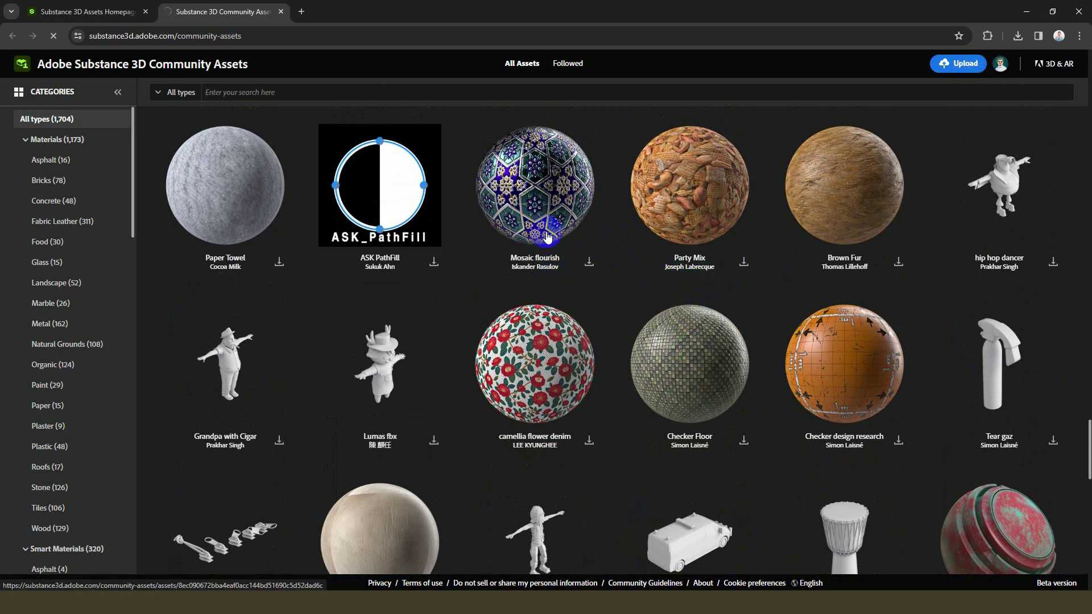
# Download the Abstract Colorful Embroidery material, then close the Community Assets tab.
pyautogui.scroll(-6, 740, 256)
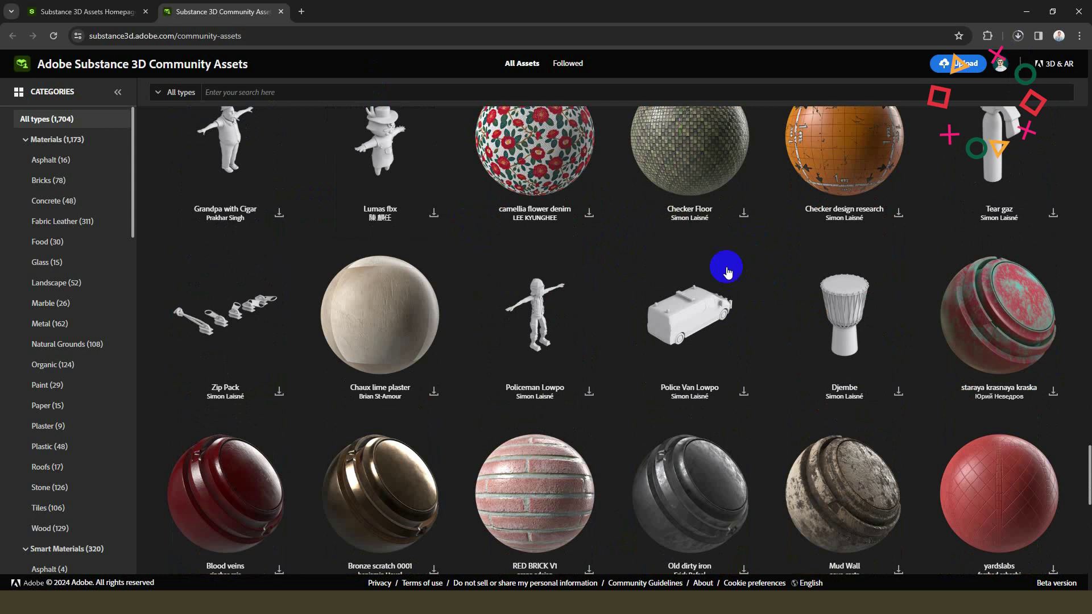
pyautogui.scroll(-4, 724, 307)
pyautogui.scroll(6, 725, 335)
pyautogui.scroll(-1, 733, 358)
pyautogui.scroll(3, 743, 380)
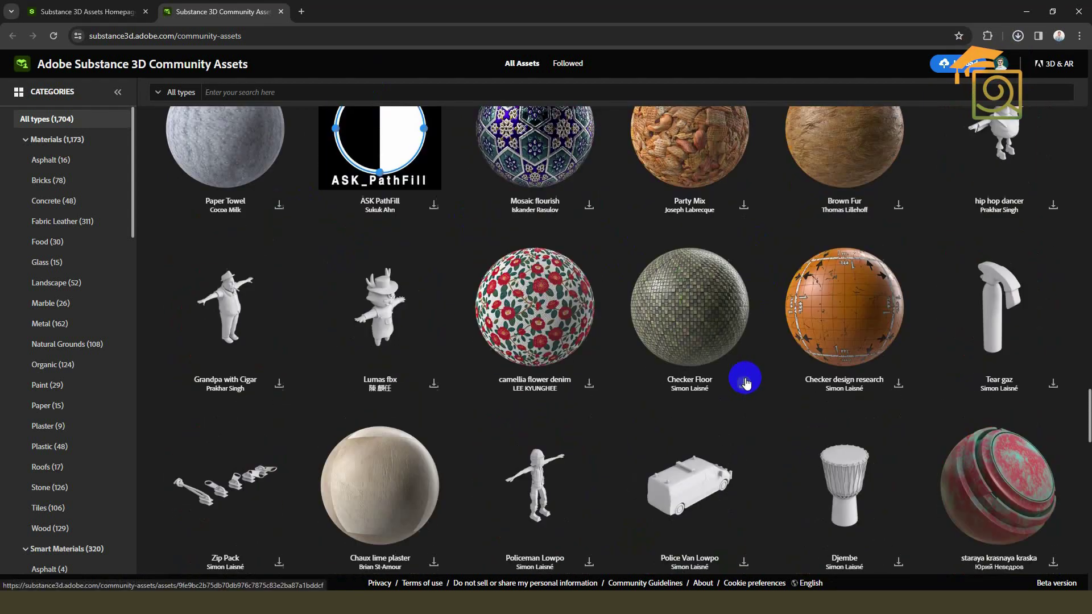
pyautogui.scroll(-2, 568, 341)
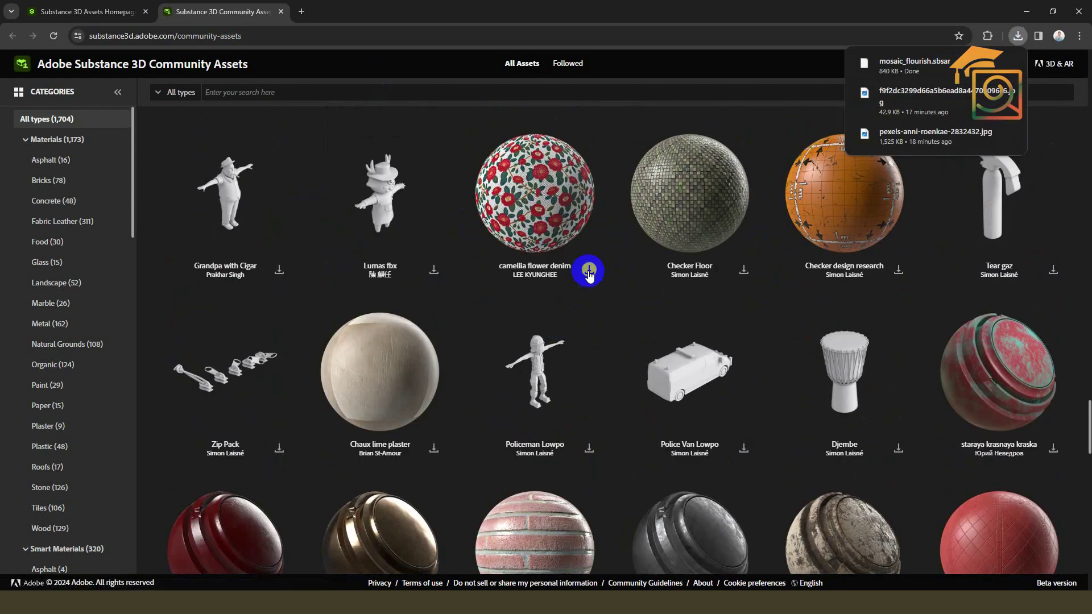
pyautogui.scroll(-5, 682, 301)
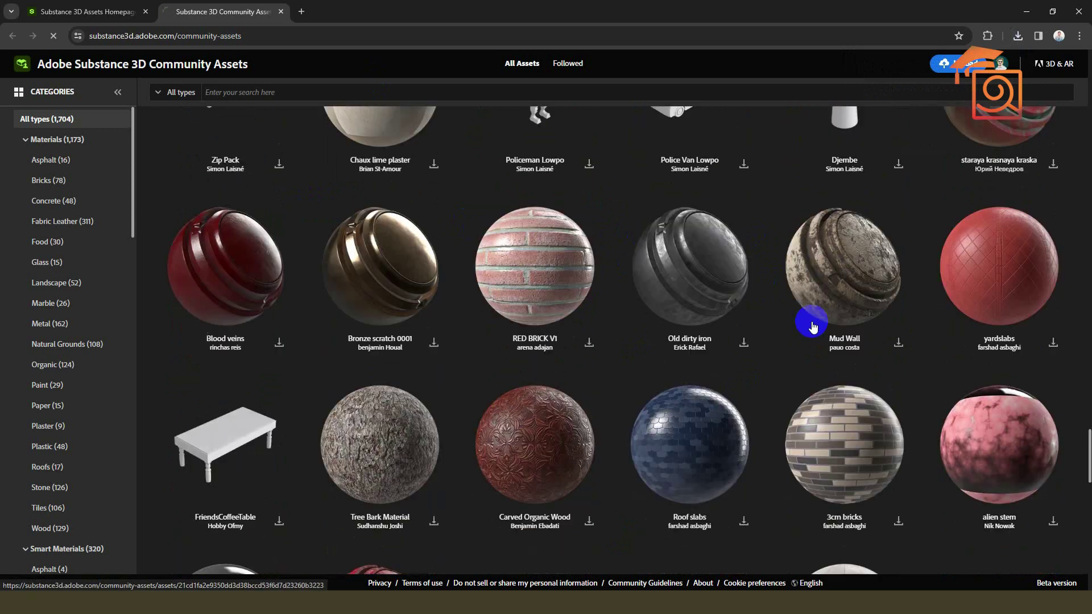
pyautogui.scroll(-4, 682, 312)
pyautogui.scroll(-4, 756, 324)
pyautogui.scroll(-4, 736, 324)
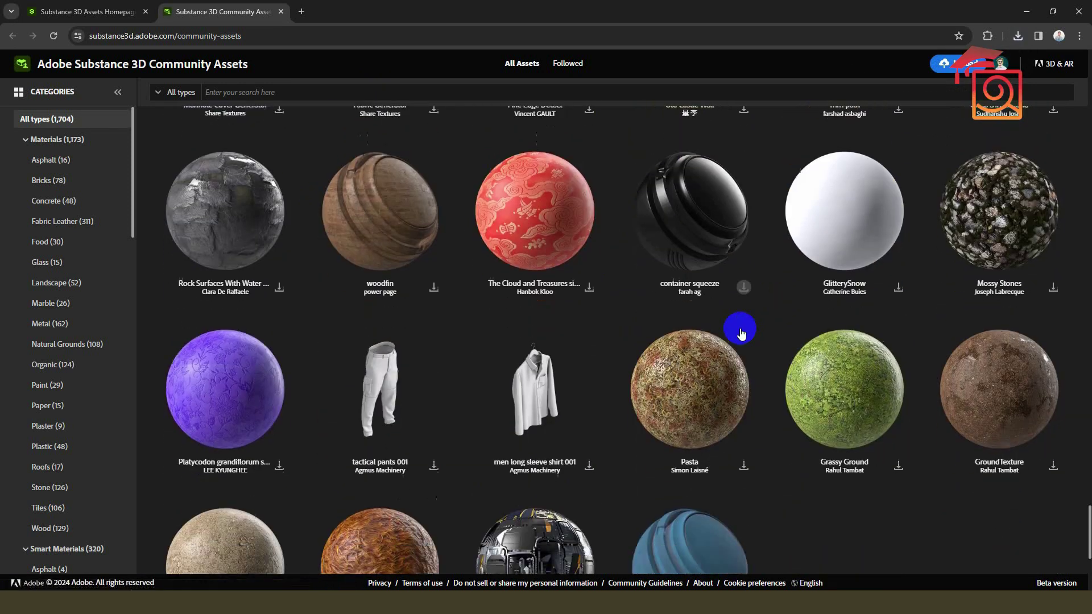
pyautogui.scroll(-3, 740, 334)
pyautogui.scroll(-3, 740, 333)
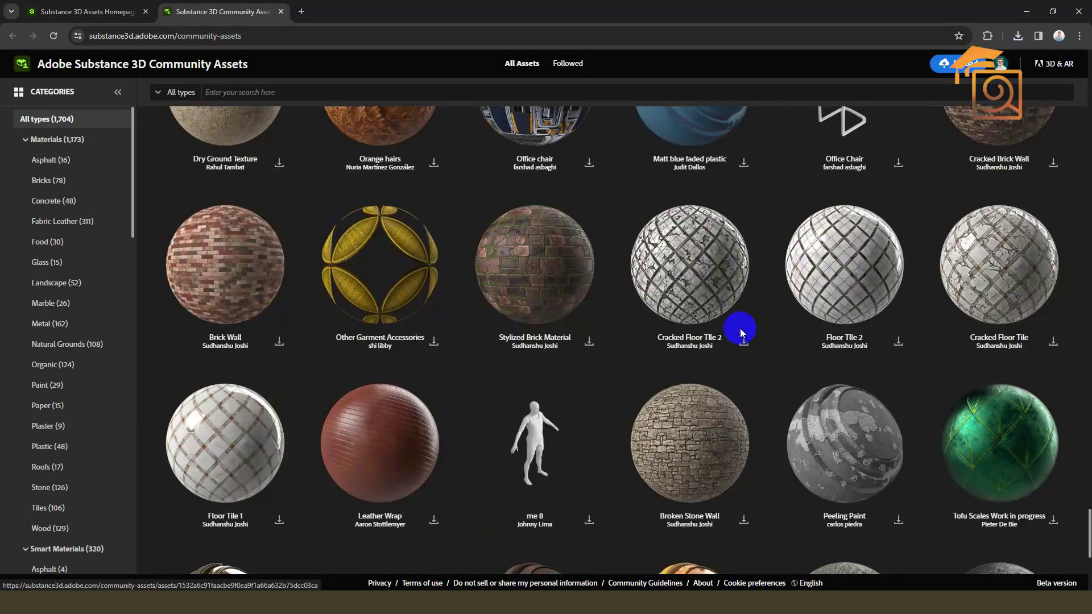
pyautogui.scroll(-5, 741, 334)
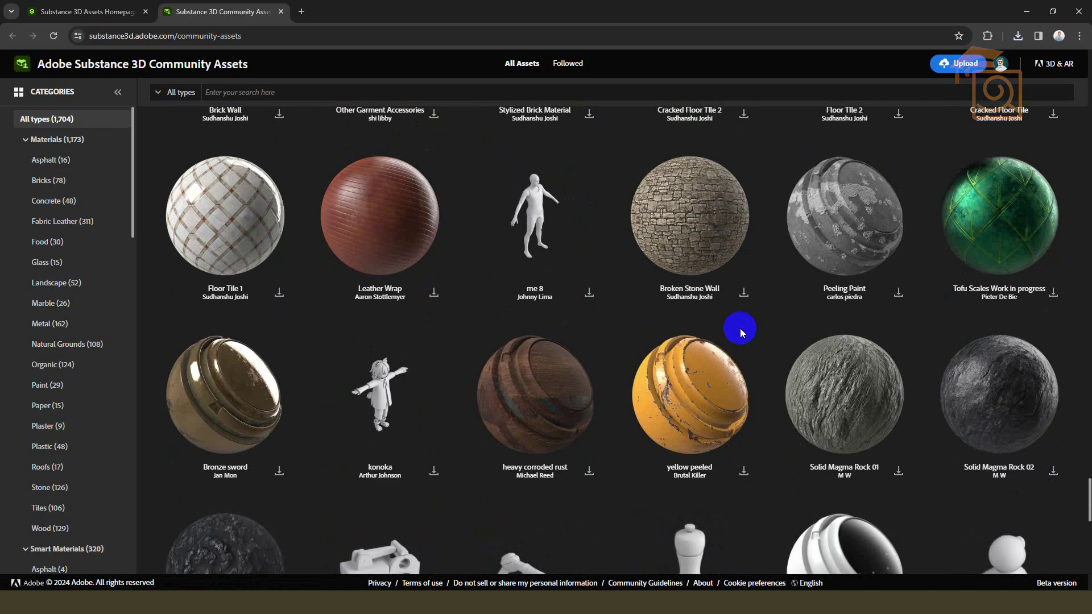
pyautogui.scroll(-5, 739, 329)
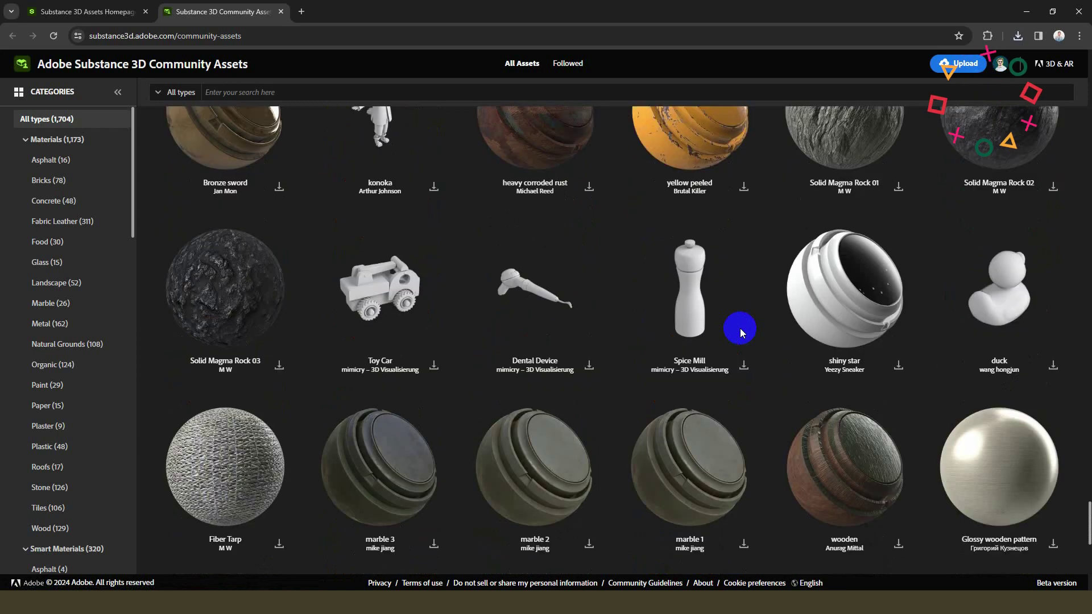
pyautogui.scroll(-5, 739, 329)
pyautogui.scroll(-5, 741, 334)
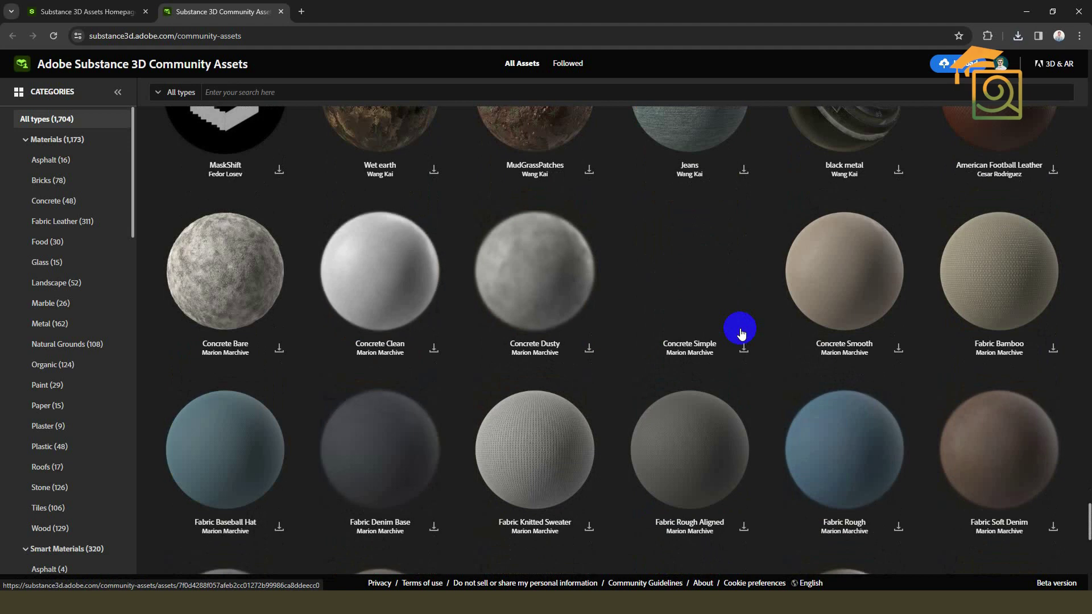
pyautogui.scroll(-5, 741, 333)
pyautogui.scroll(-5, 741, 334)
pyautogui.scroll(-5, 741, 334)
pyautogui.scroll(-4, 741, 334)
pyautogui.scroll(-7, 749, 355)
pyautogui.scroll(-5, 751, 378)
pyautogui.scroll(-6, 765, 370)
pyautogui.scroll(-6, 766, 370)
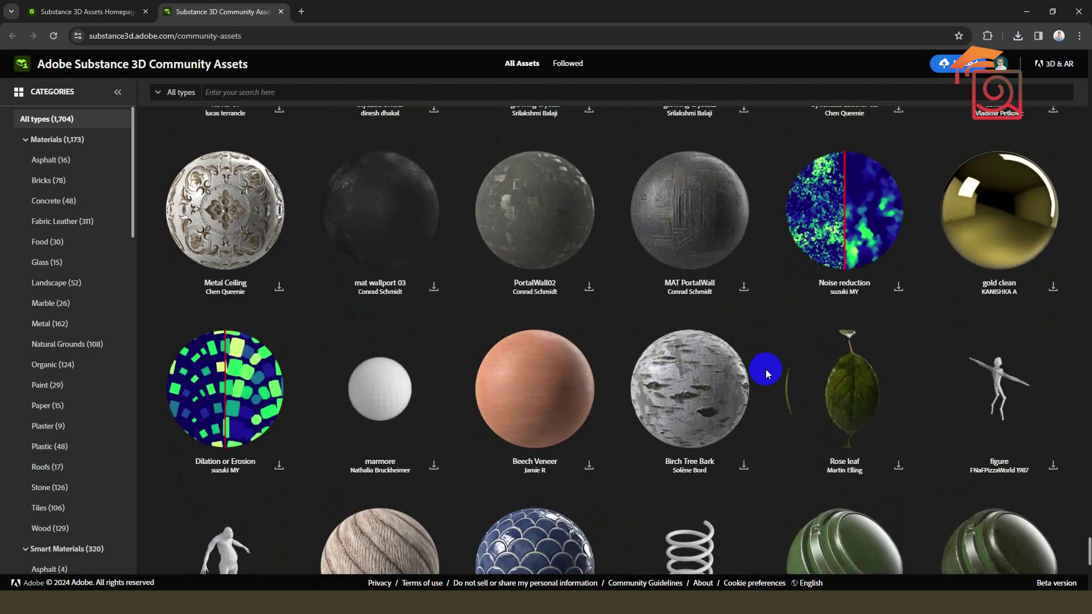
pyautogui.scroll(-6, 765, 369)
pyautogui.scroll(6, 765, 369)
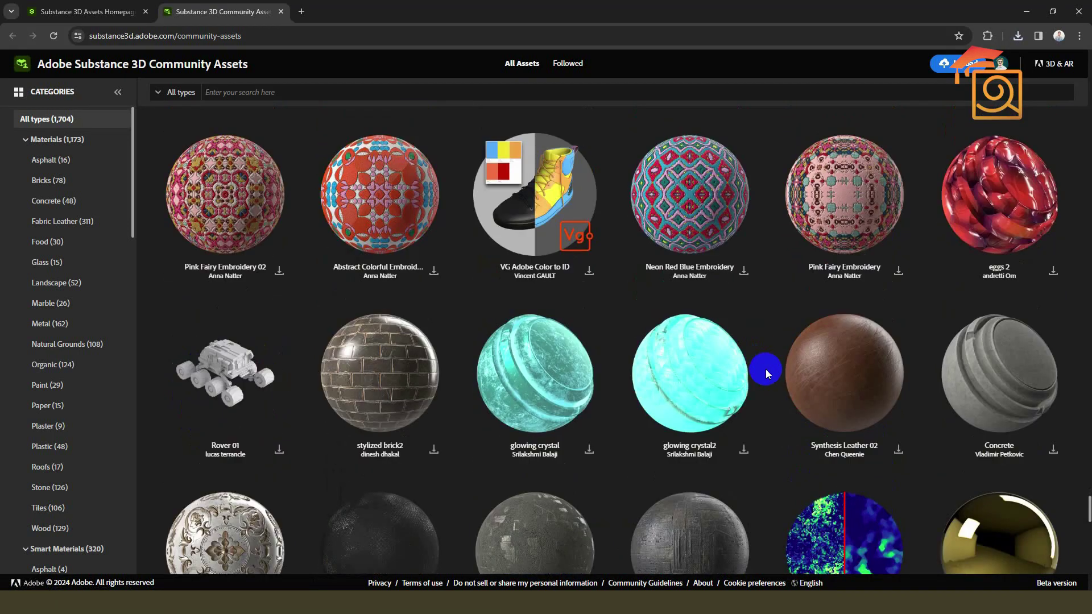
pyautogui.click(434, 272)
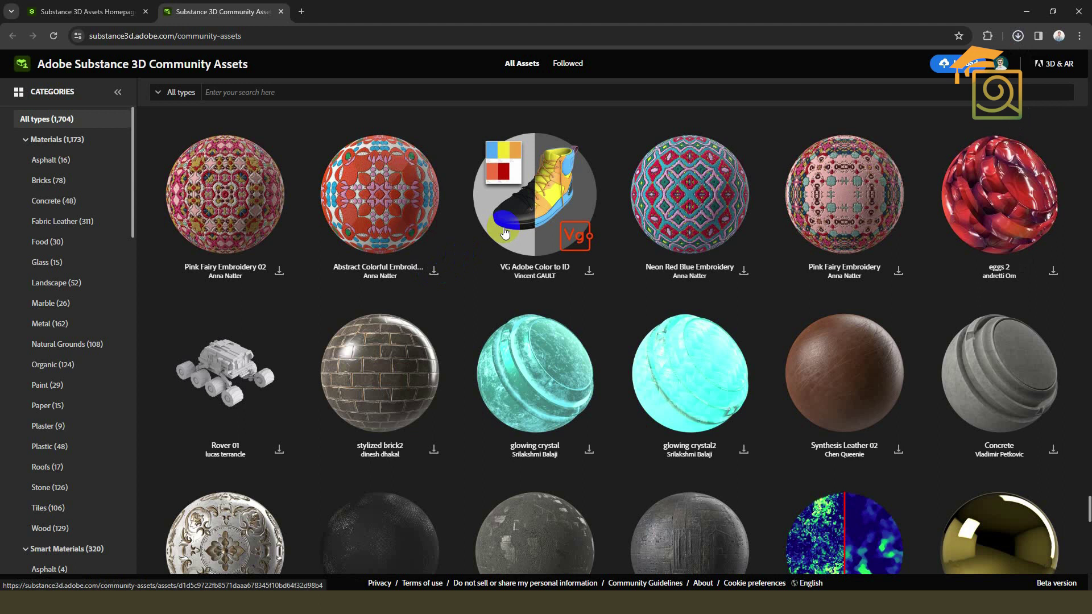
pyautogui.scroll(-3, 504, 233)
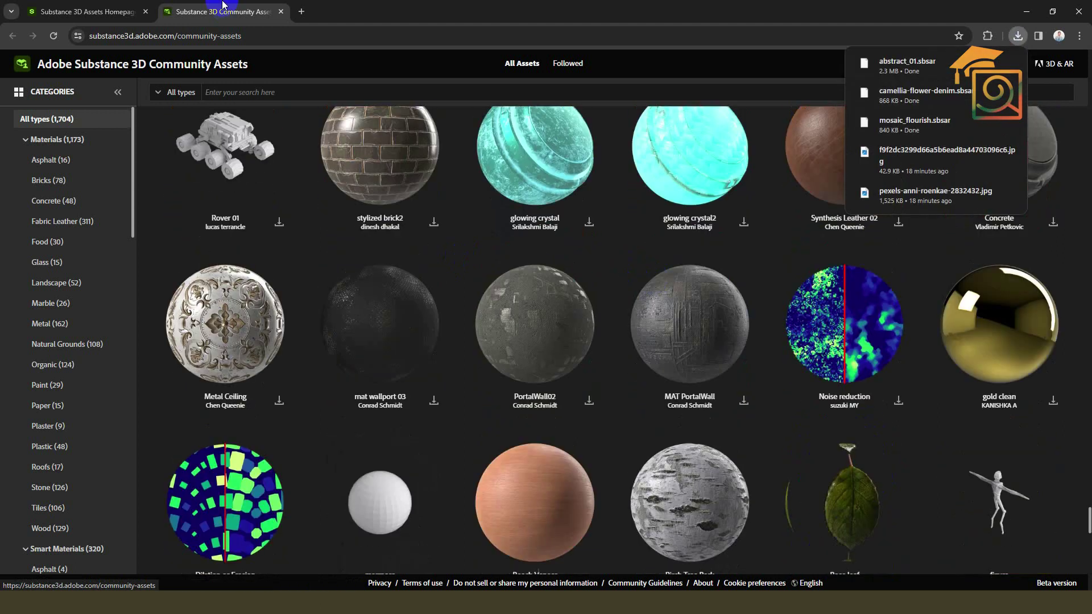
pyautogui.click(281, 11)
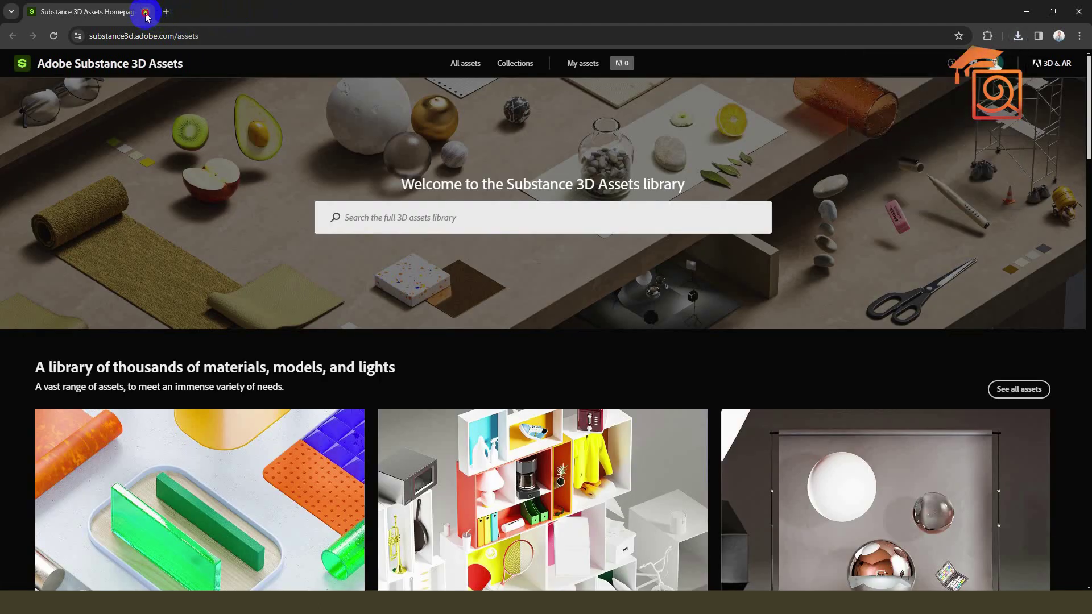
# Confirm abstract_01, camellia-flower-denim and mosaic_flourish .sbsar files are in Downloads, then return to Illustrator.
pyautogui.click(145, 12)
pyautogui.click(744, 590)
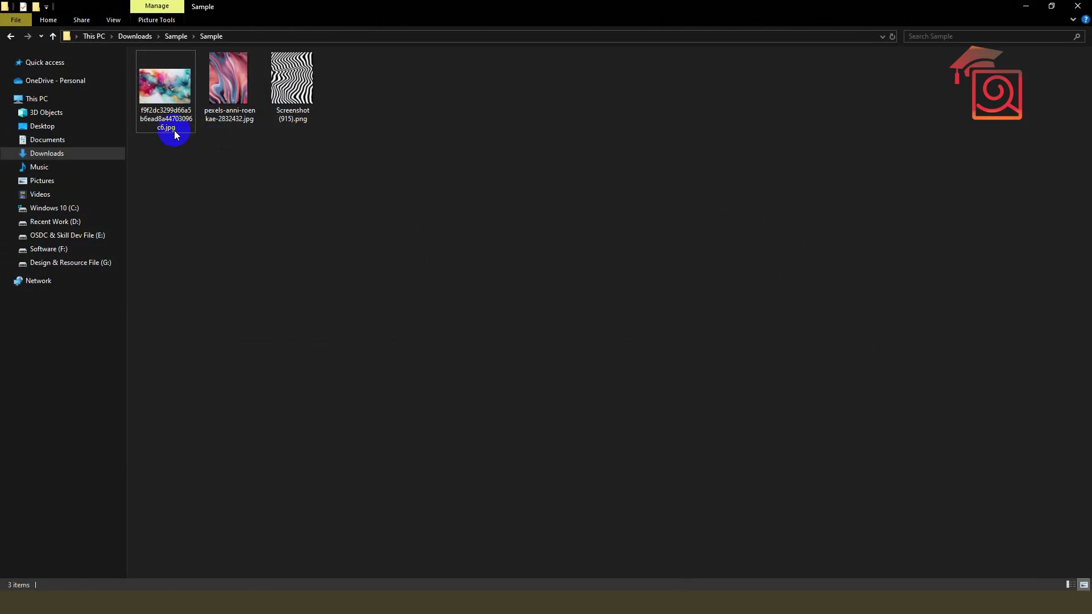
pyautogui.click(50, 155)
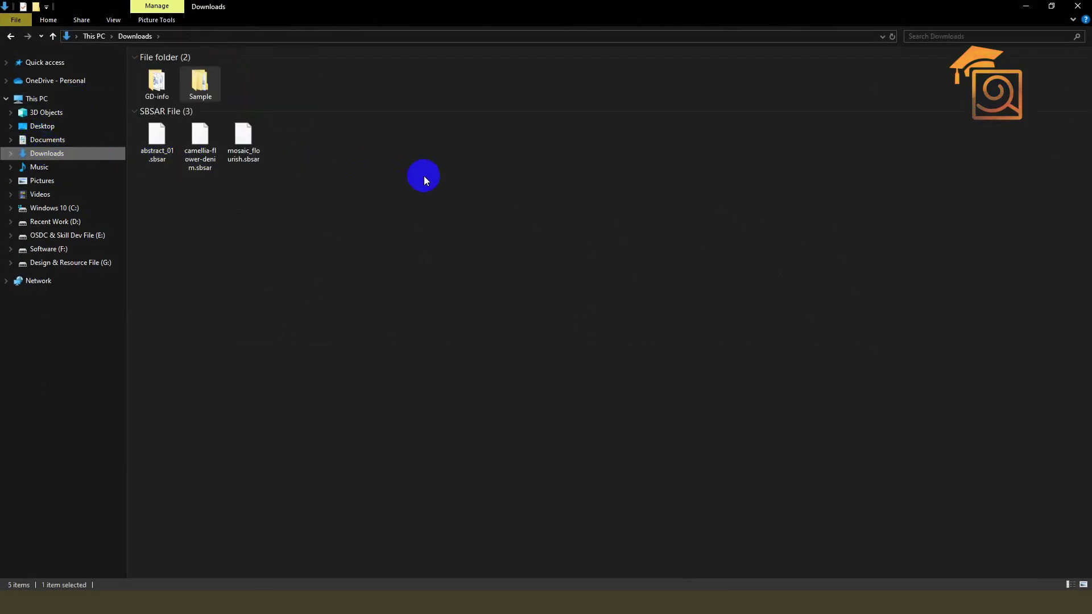
pyautogui.moveTo(424, 176); pyautogui.dragTo(142, 136)
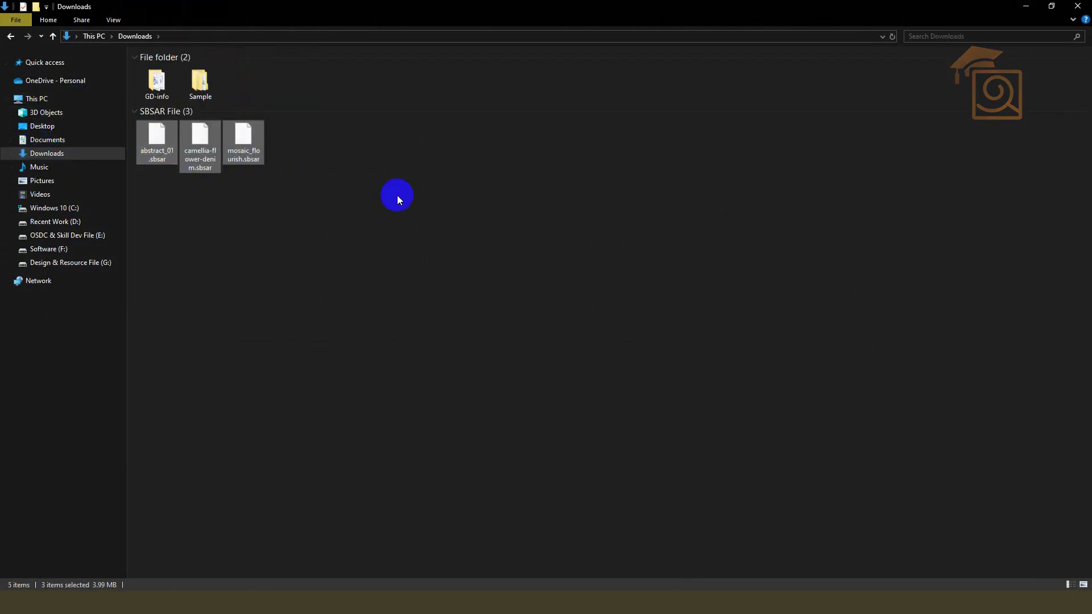
pyautogui.click(397, 195)
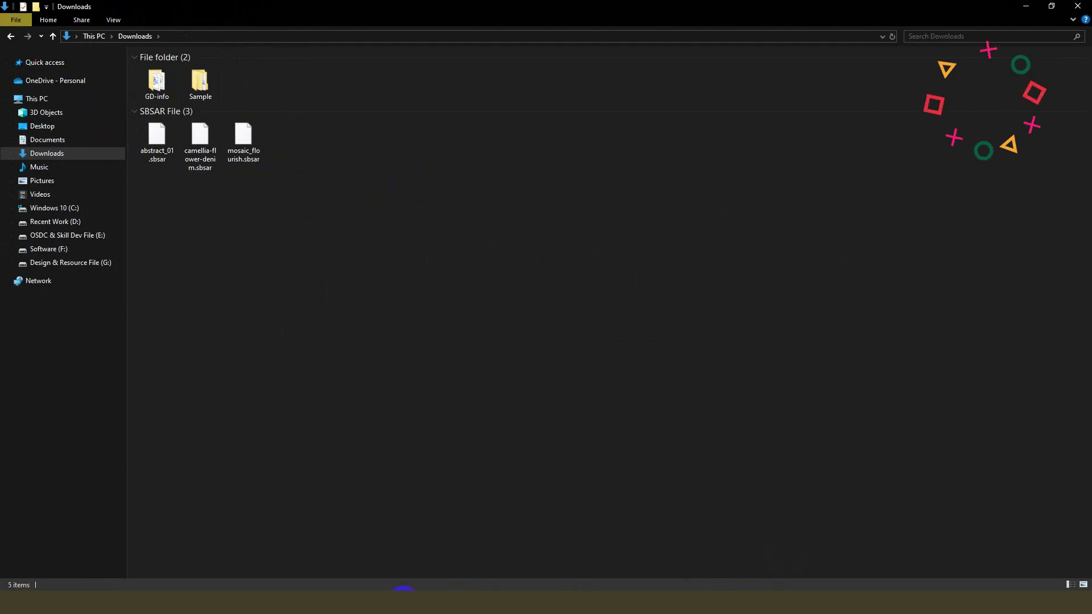
pyautogui.click(402, 587)
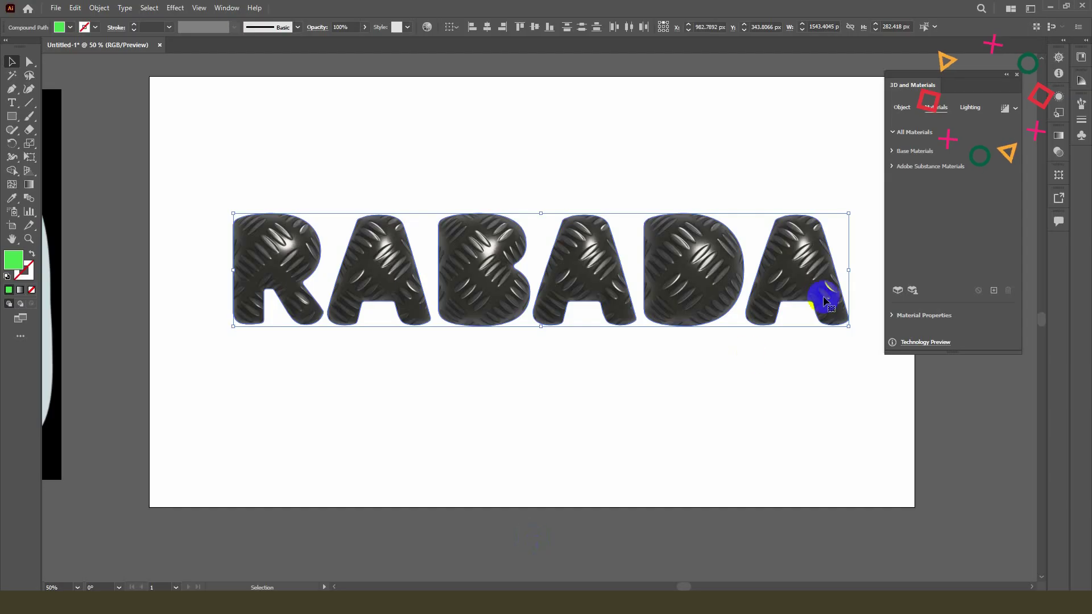
# Import abstract_01.sbsar from Downloads as a new material.
pyautogui.click(994, 291)
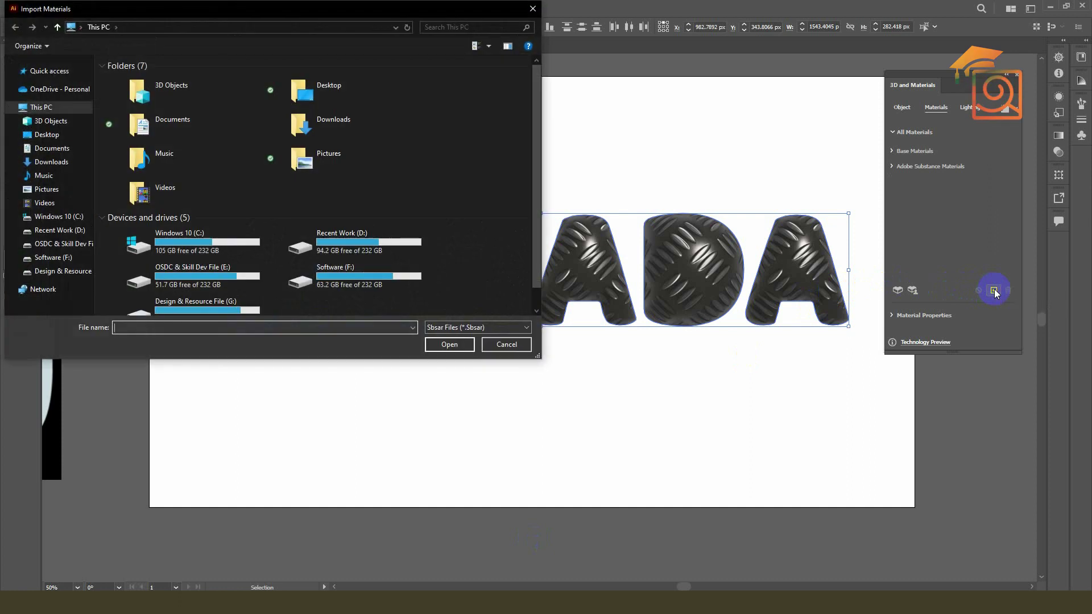
pyautogui.click(52, 162)
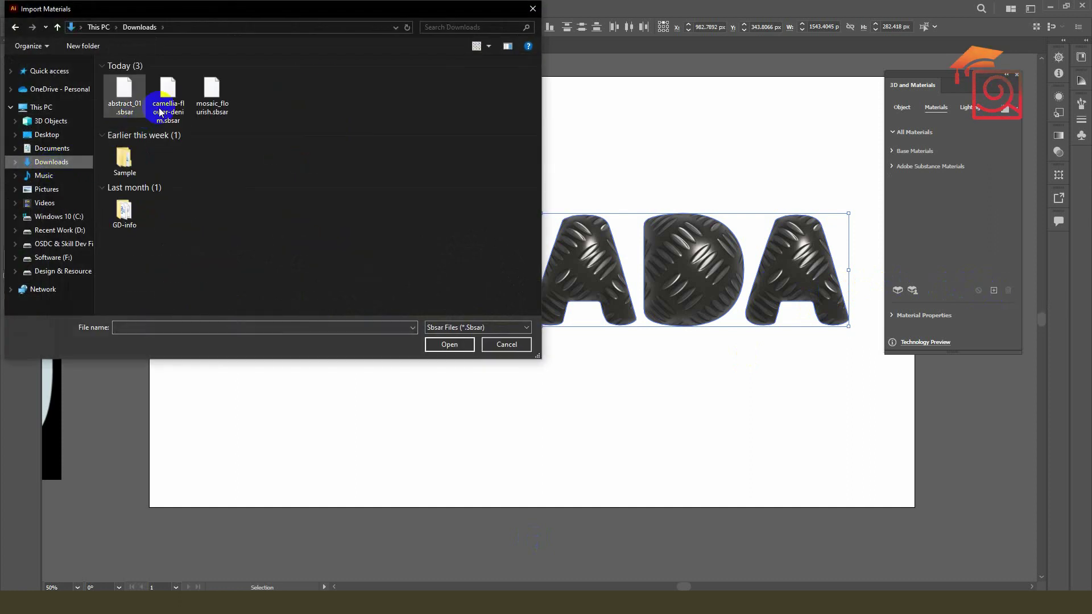
pyautogui.click(130, 106)
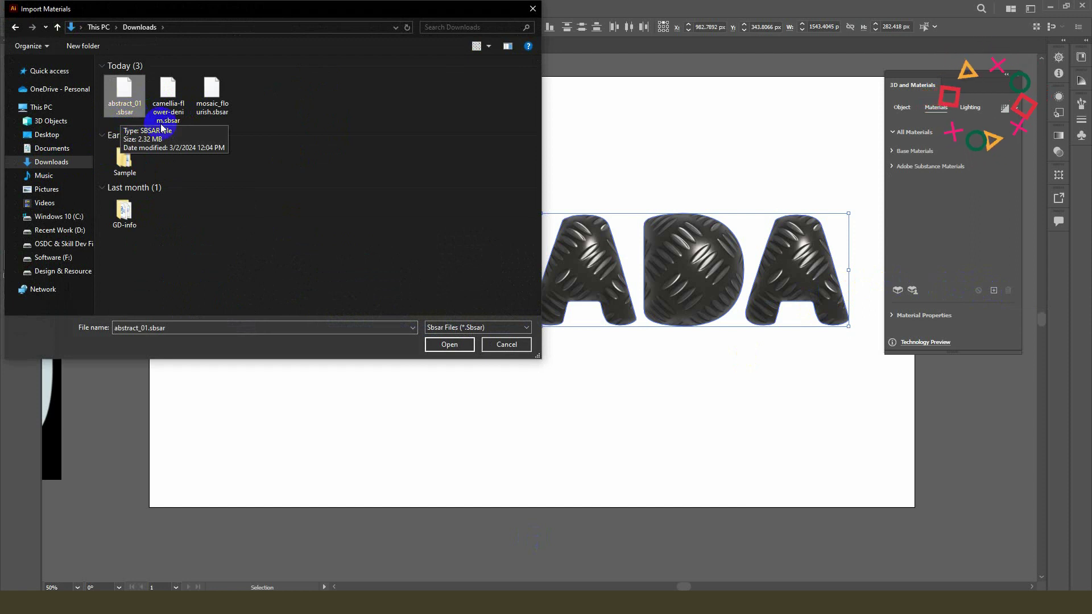
pyautogui.click(435, 327)
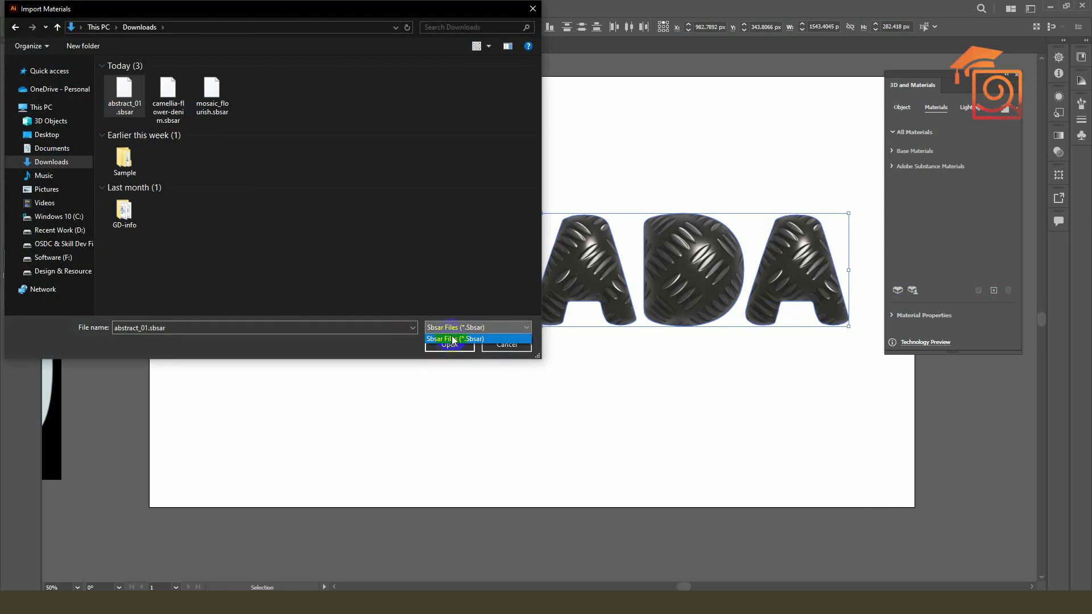
pyautogui.click(123, 91)
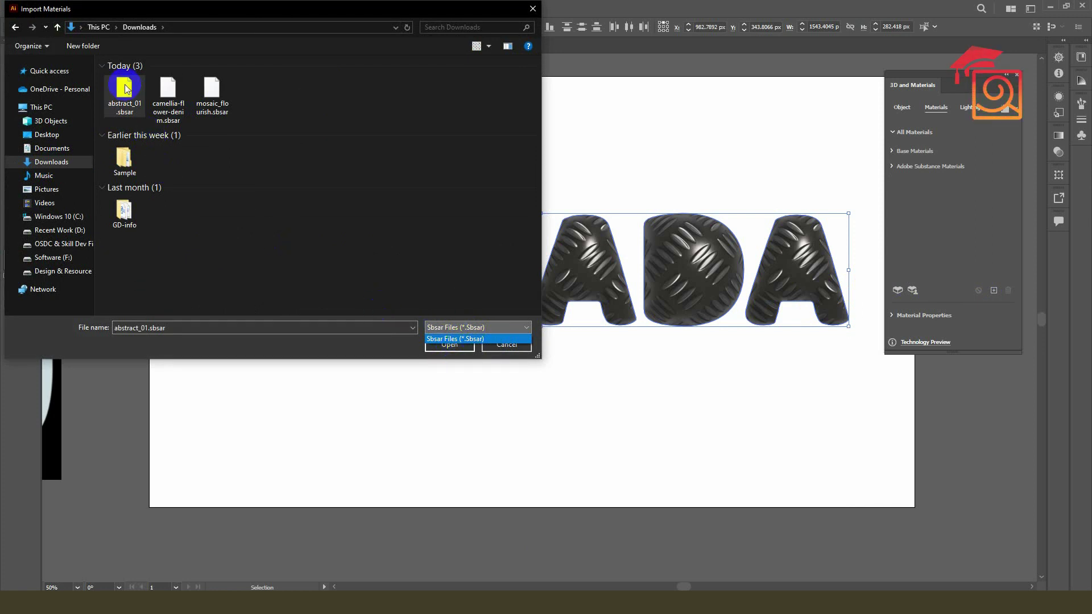
pyautogui.click(449, 344)
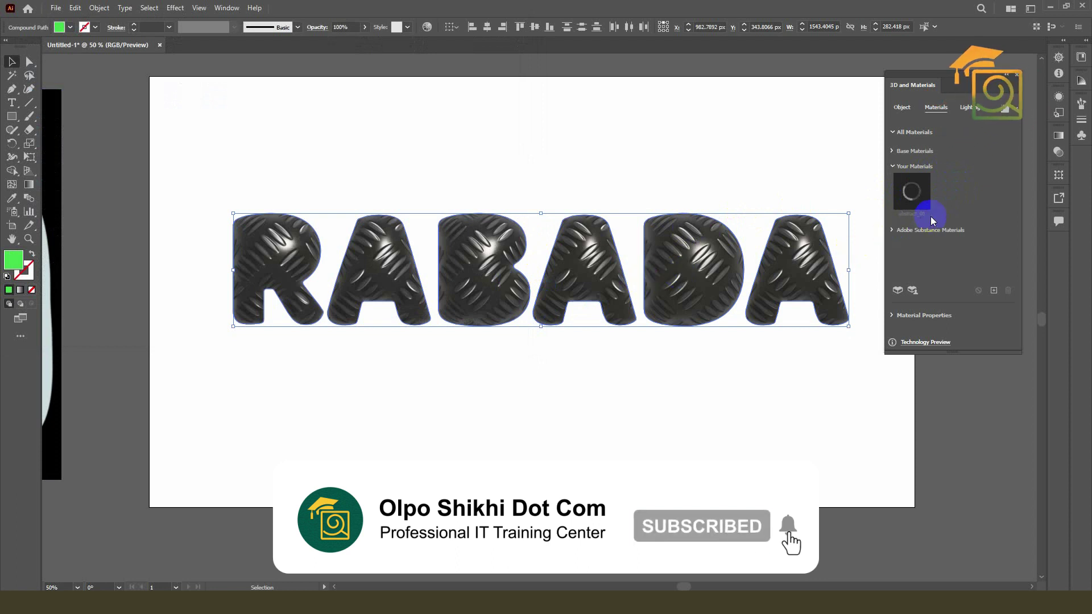
# Import camellia-flower-denim.sbsar from Downloads as a new material.
pyautogui.click(994, 291)
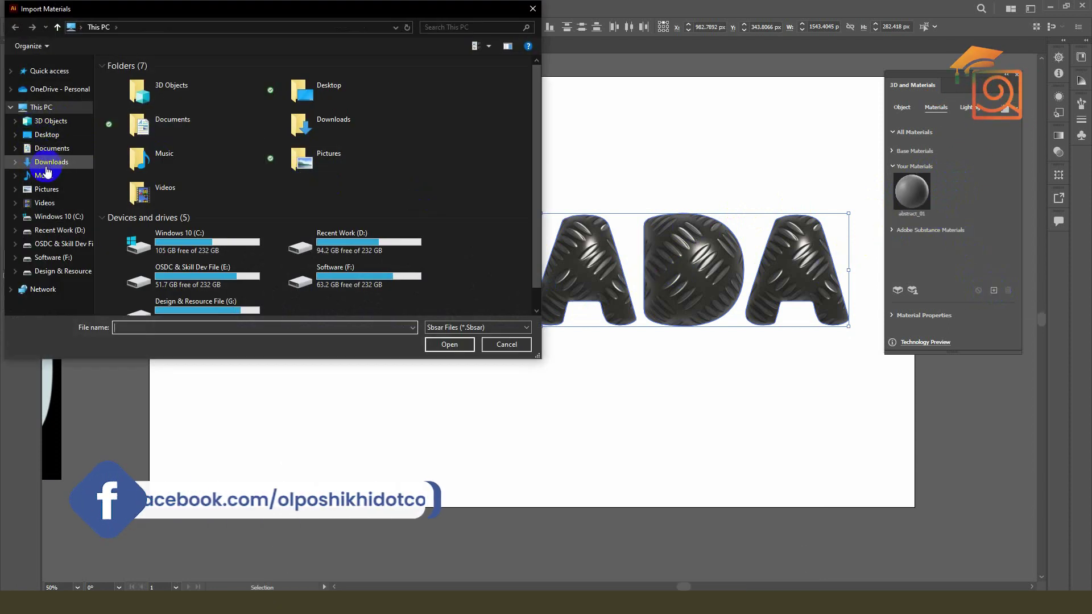
pyautogui.click(39, 162)
pyautogui.click(168, 91)
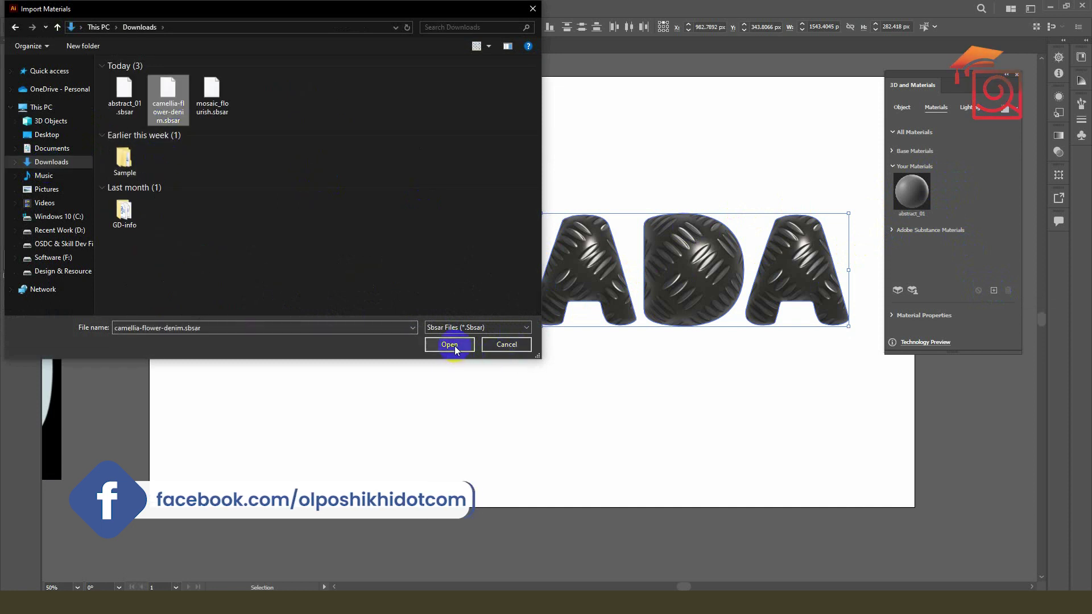
pyautogui.click(452, 345)
# Import mosaic_flourish.sbsar from Downloads as a new material.
pyautogui.click(993, 293)
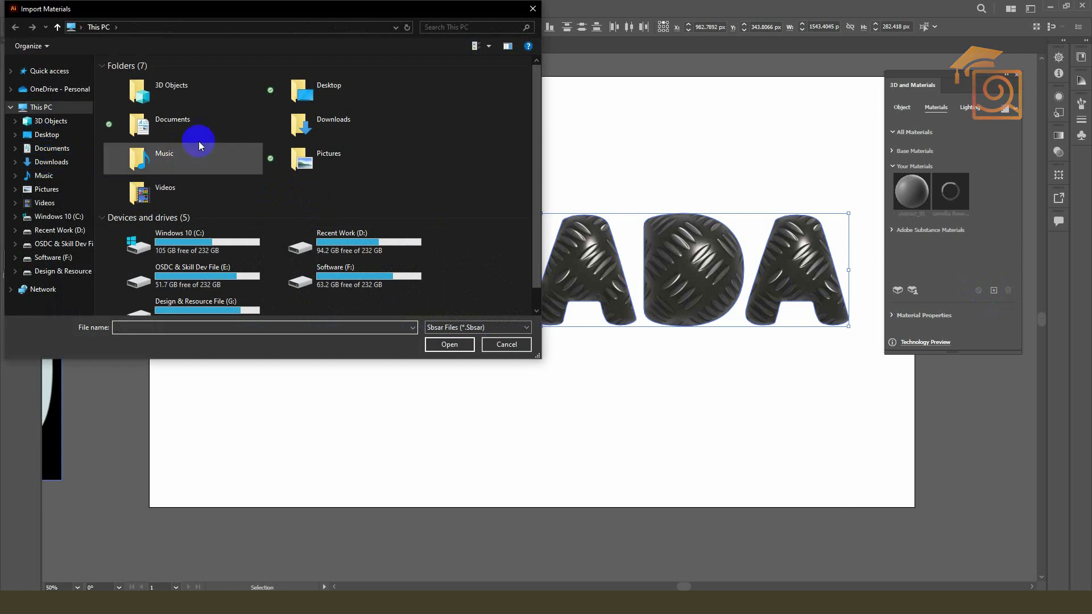
pyautogui.click(51, 161)
pyautogui.click(209, 108)
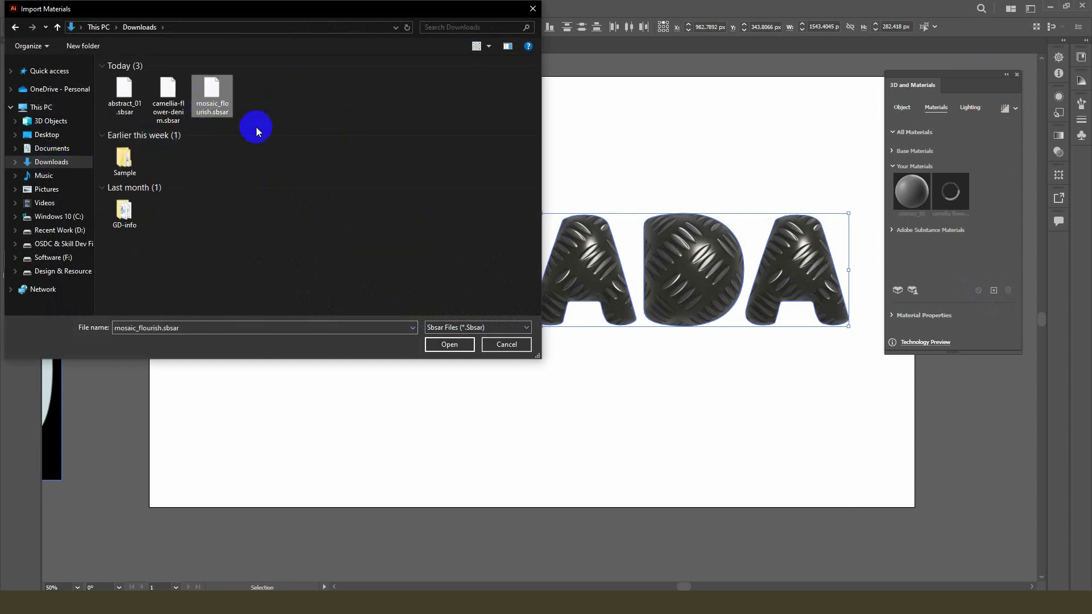
pyautogui.click(449, 344)
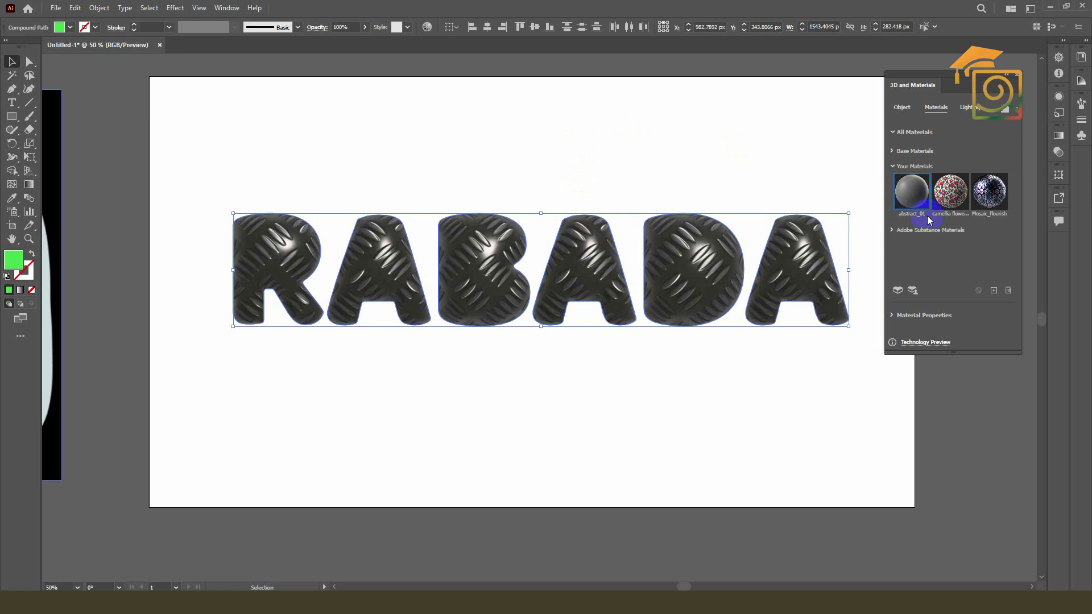
# Try the imported camellia flower and Mosaic_flourish materials on the RABADA letters.
pyautogui.click(952, 194)
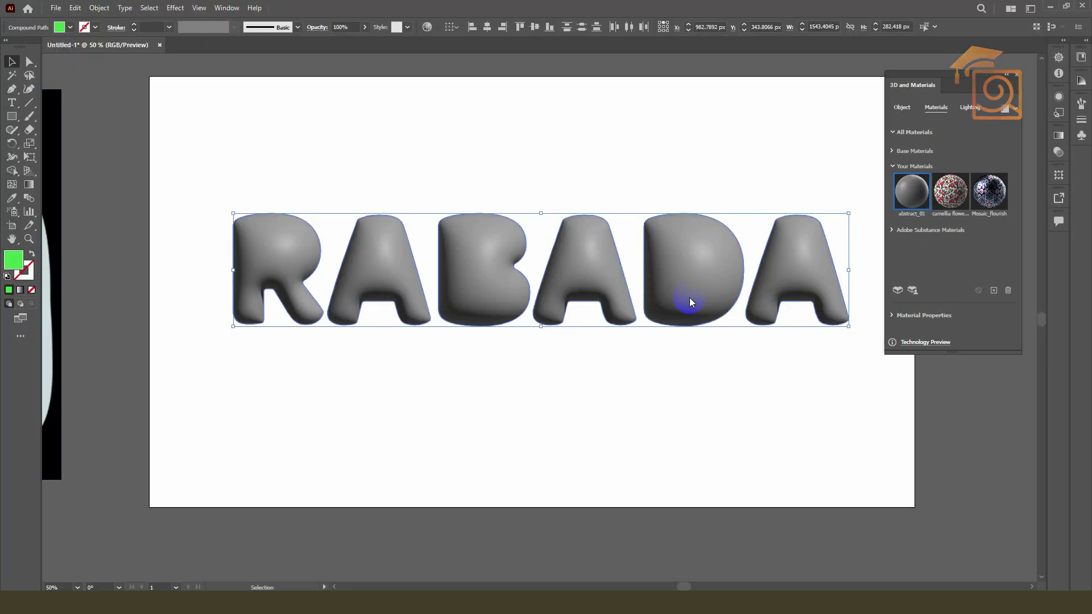
pyautogui.click(954, 197)
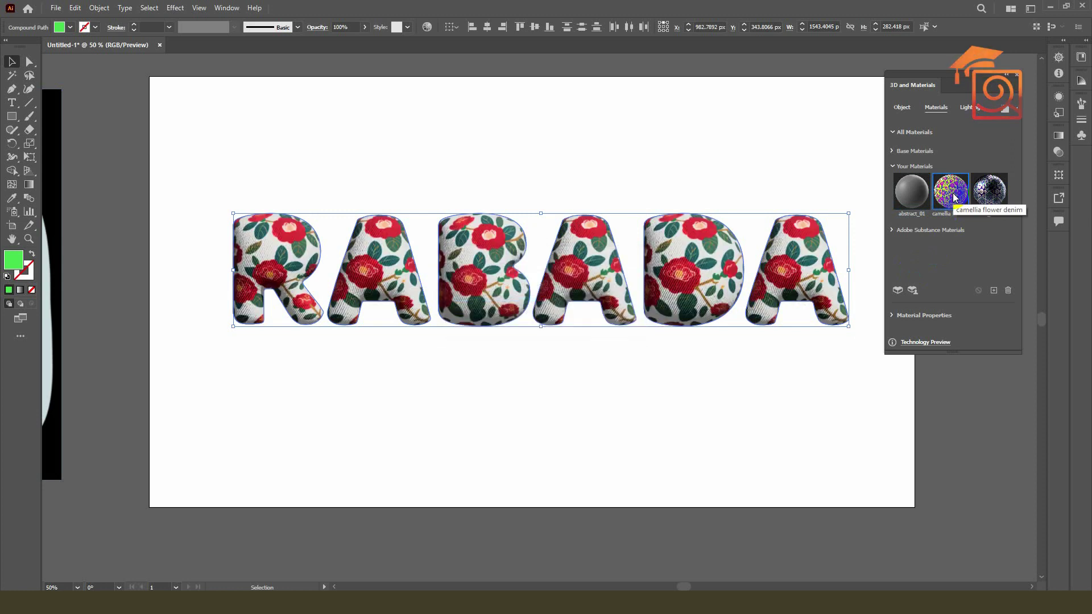
pyautogui.moveTo(955, 197); pyautogui.dragTo(723, 294)
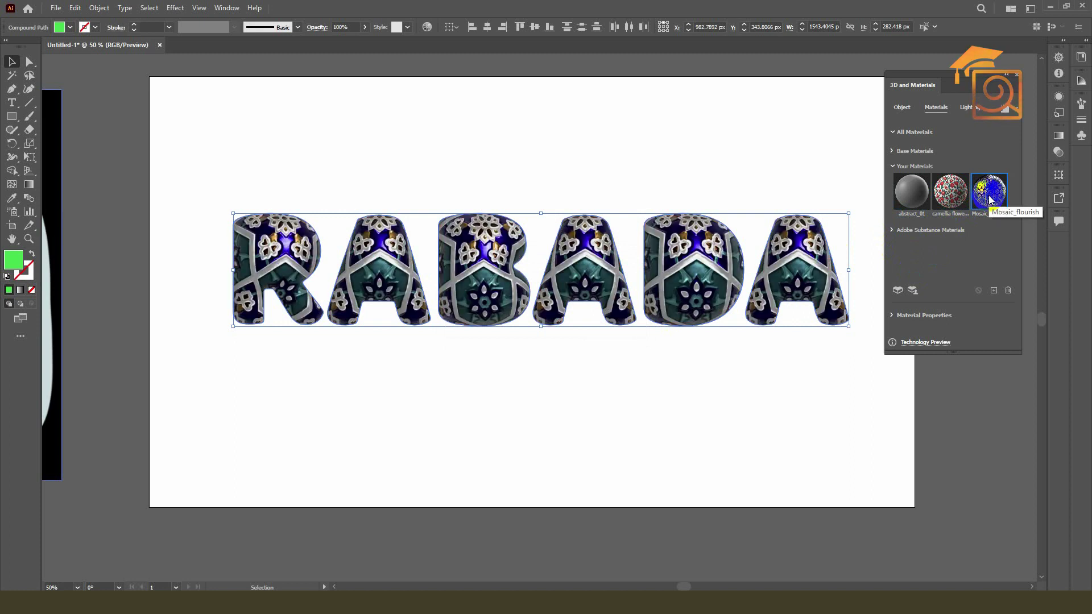
pyautogui.moveTo(990, 199); pyautogui.dragTo(636, 424)
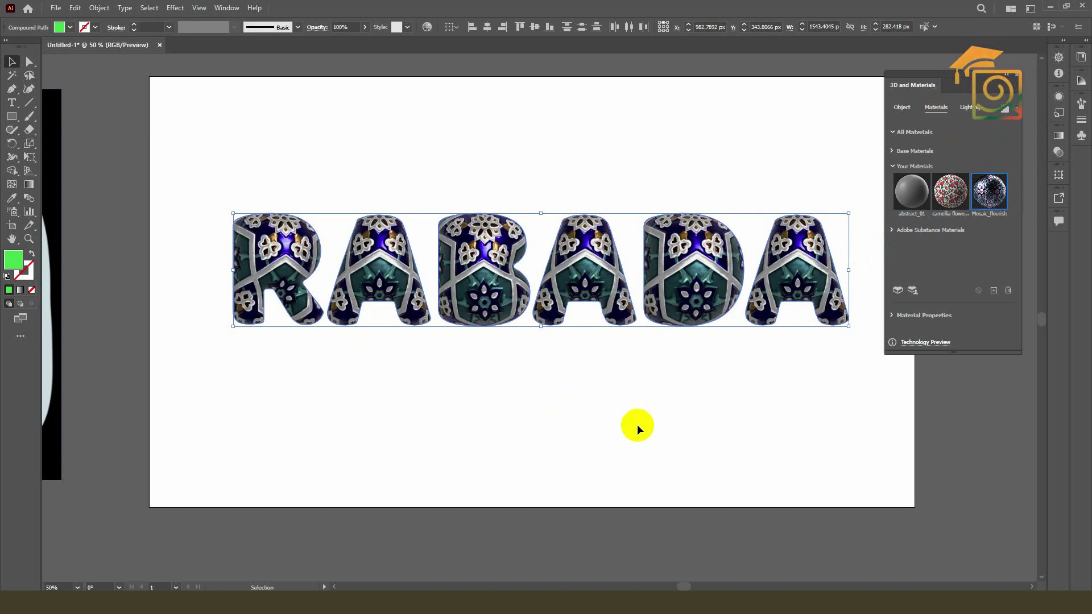
# Undo the material changes until RABADA shows steel tread-plate again.
pyautogui.press('a')
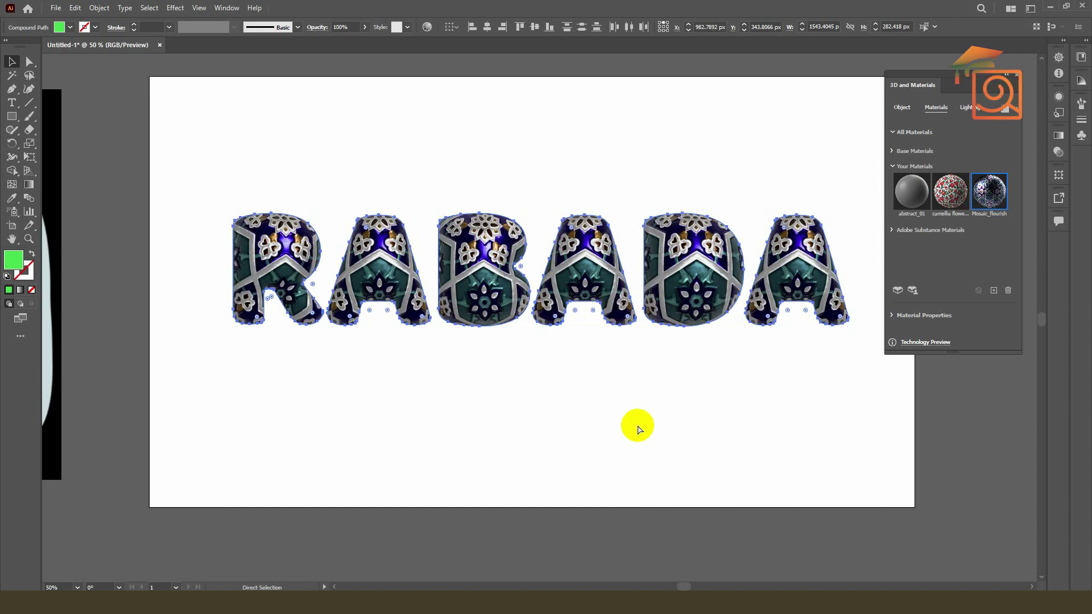
pyautogui.hotkey('ctrl', 'z')
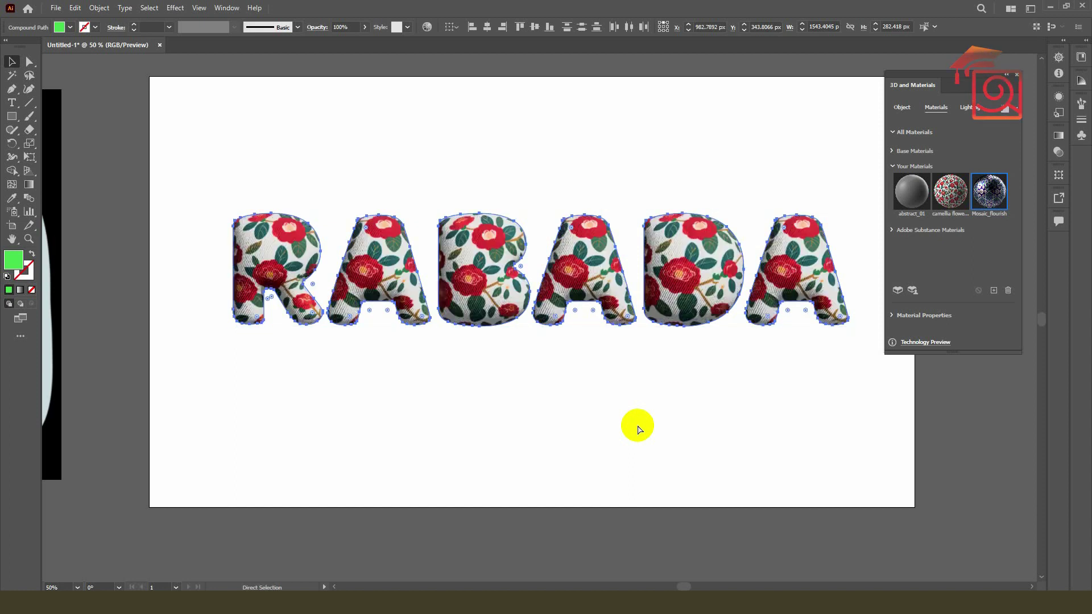
pyautogui.hotkey('ctrl', 'z')
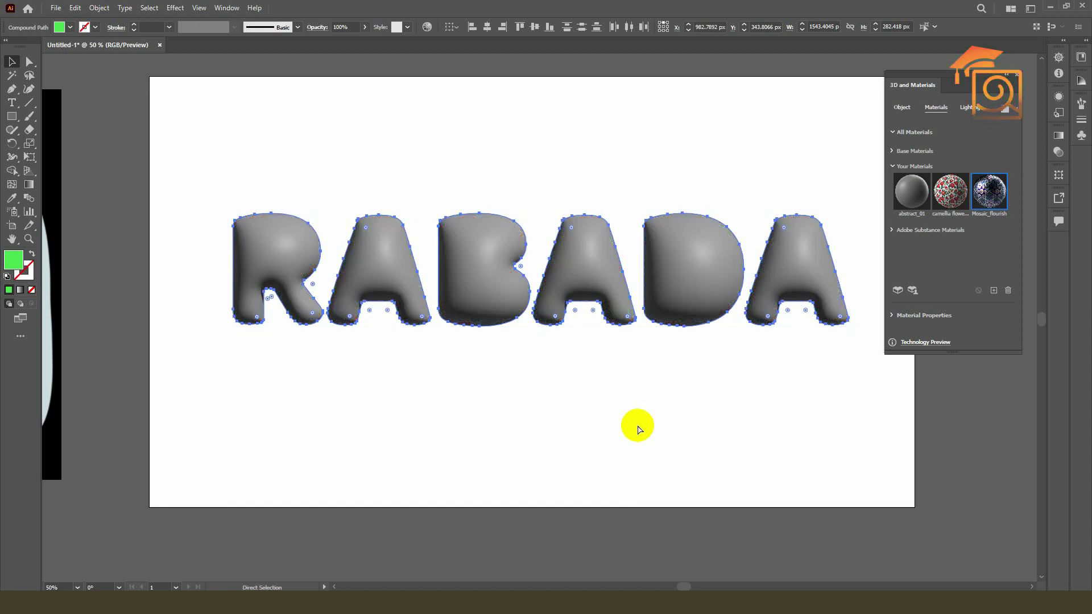
pyautogui.hotkey('ctrl', 'z')
# Select the RABADA text and delete abstract_01 from Your Materials.
pyautogui.press('v')
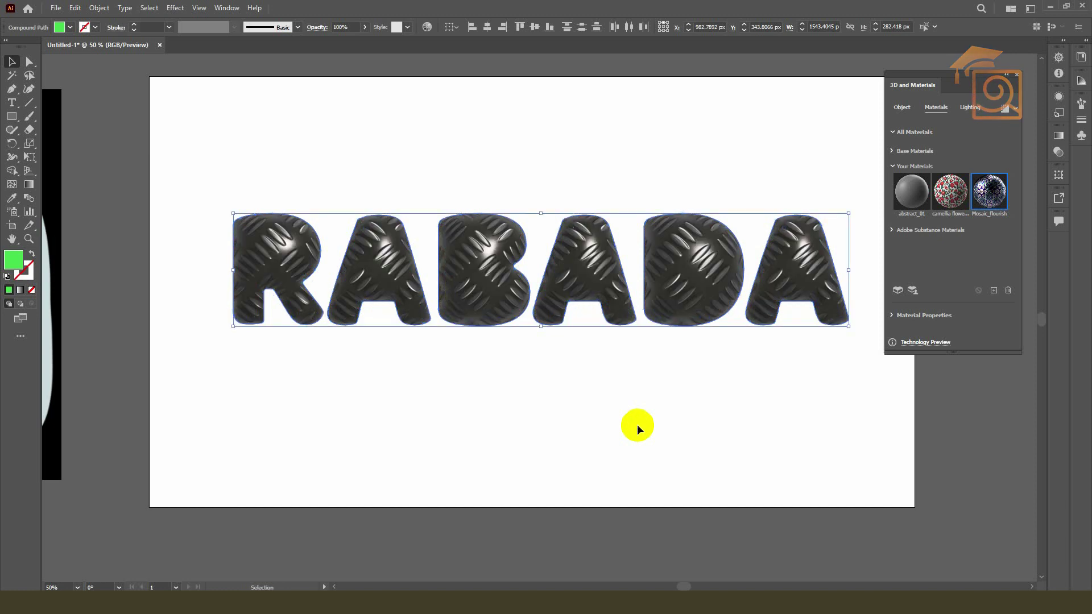
pyautogui.click(742, 271)
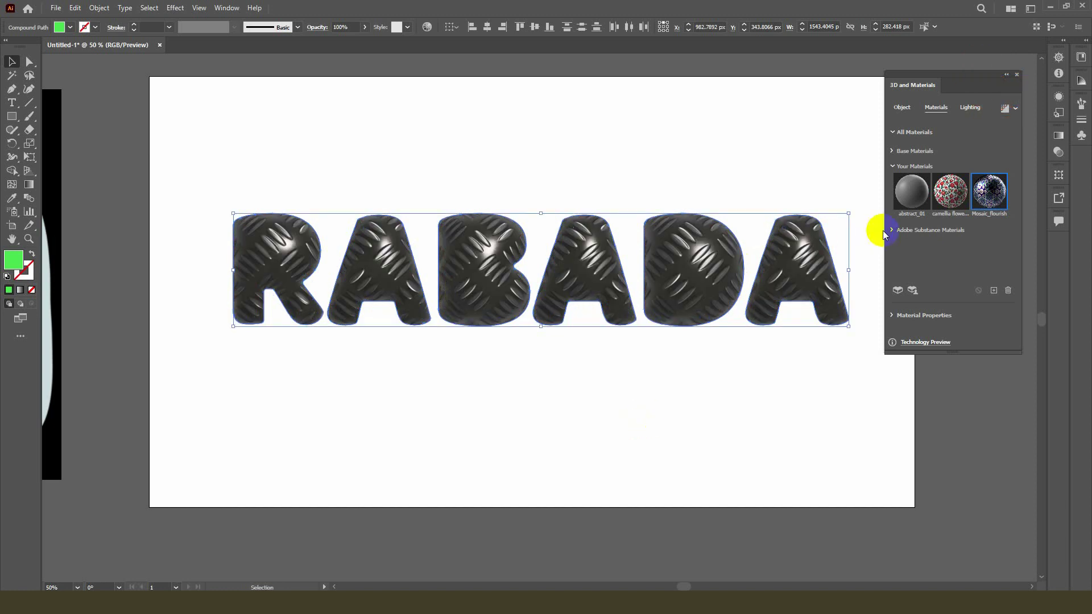
pyautogui.click(892, 166)
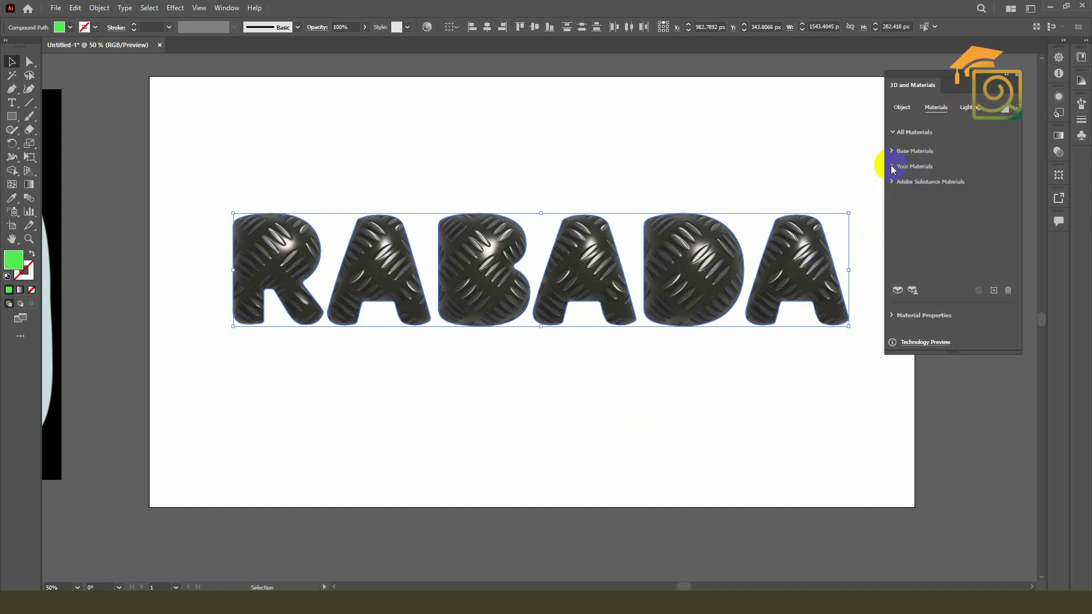
pyautogui.click(891, 167)
pyautogui.click(922, 194)
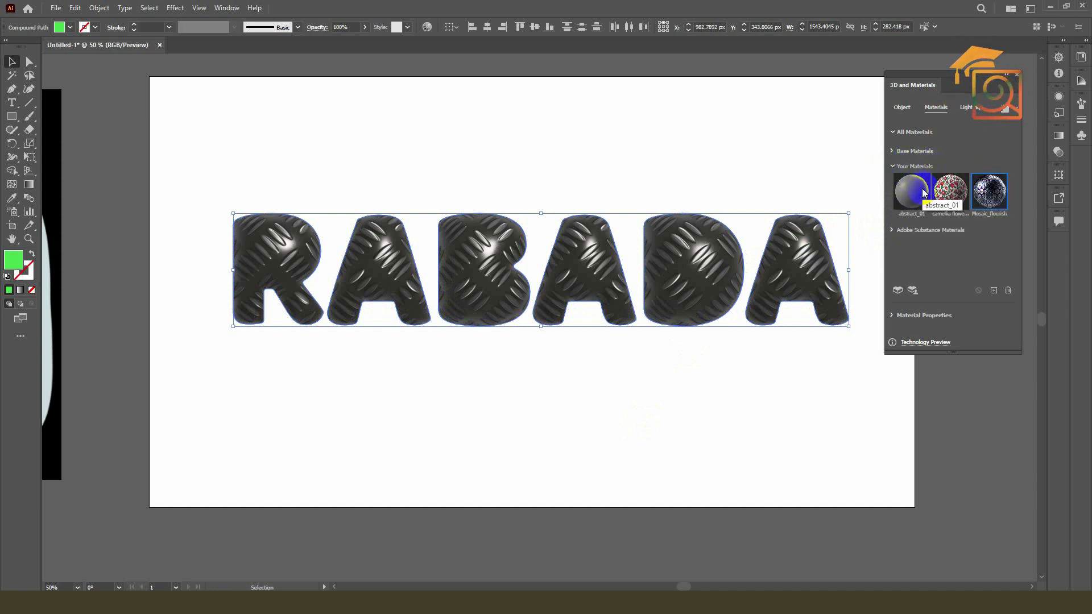
pyautogui.click(1009, 291)
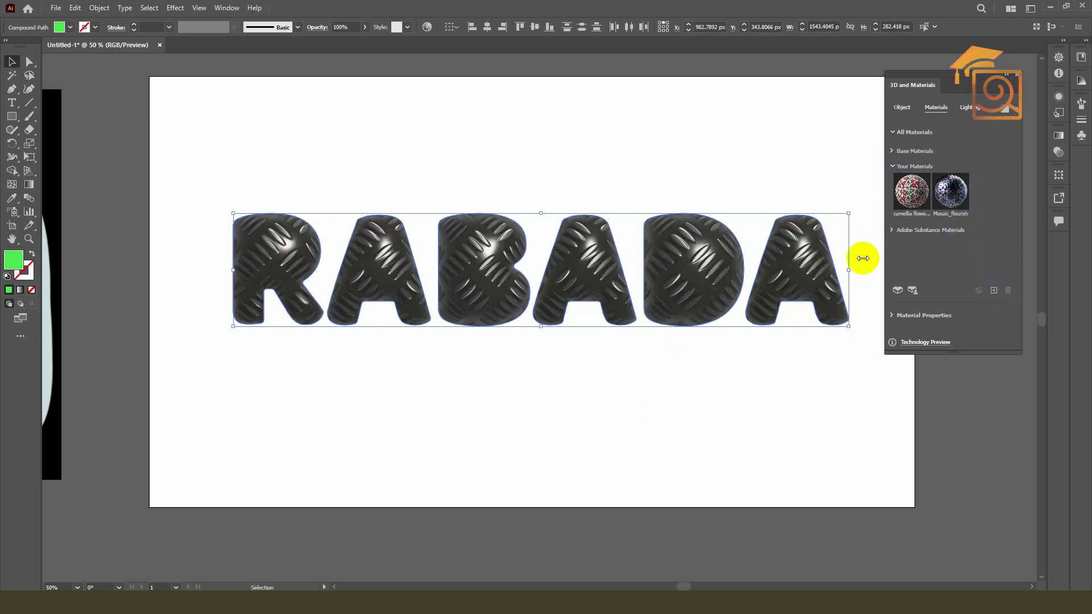
pyautogui.click(892, 166)
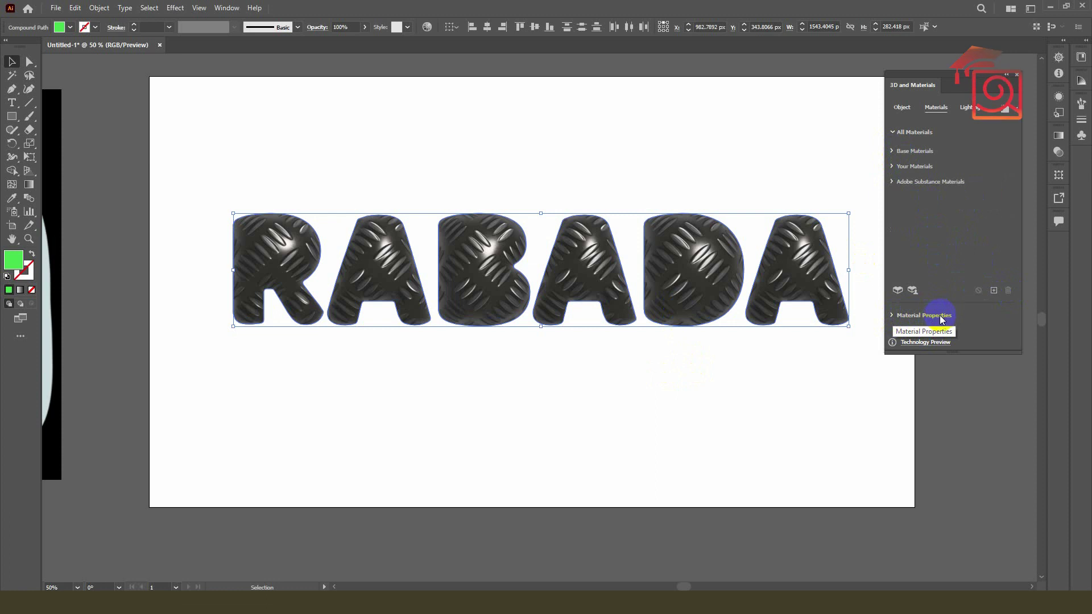
# Show tread-plate Material Properties, trying 256px and 2048px resolution before keeping 1024px.
pyautogui.click(892, 316)
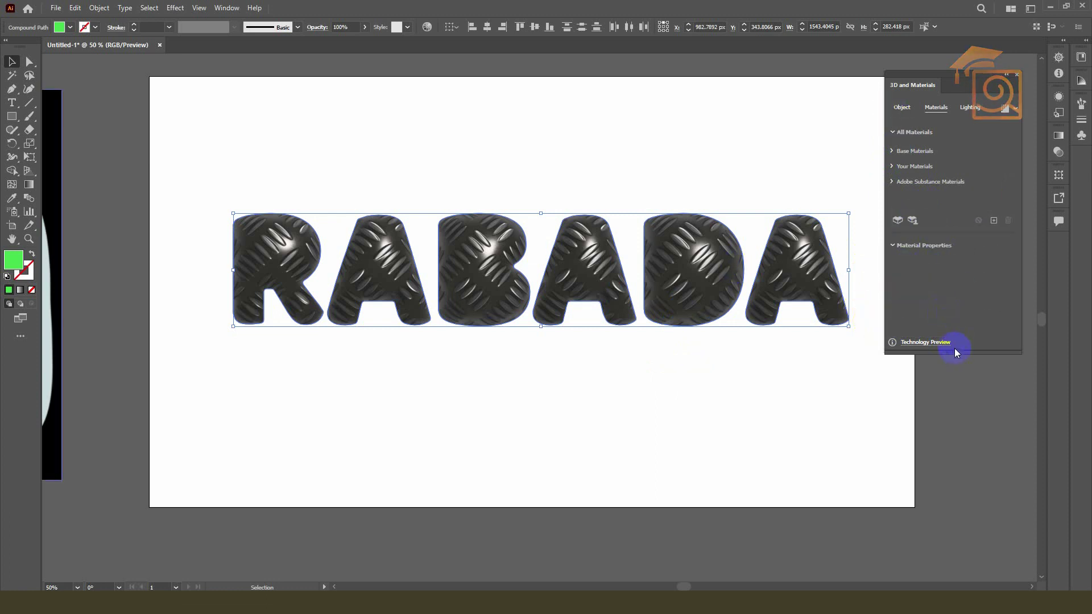
pyautogui.click(893, 245)
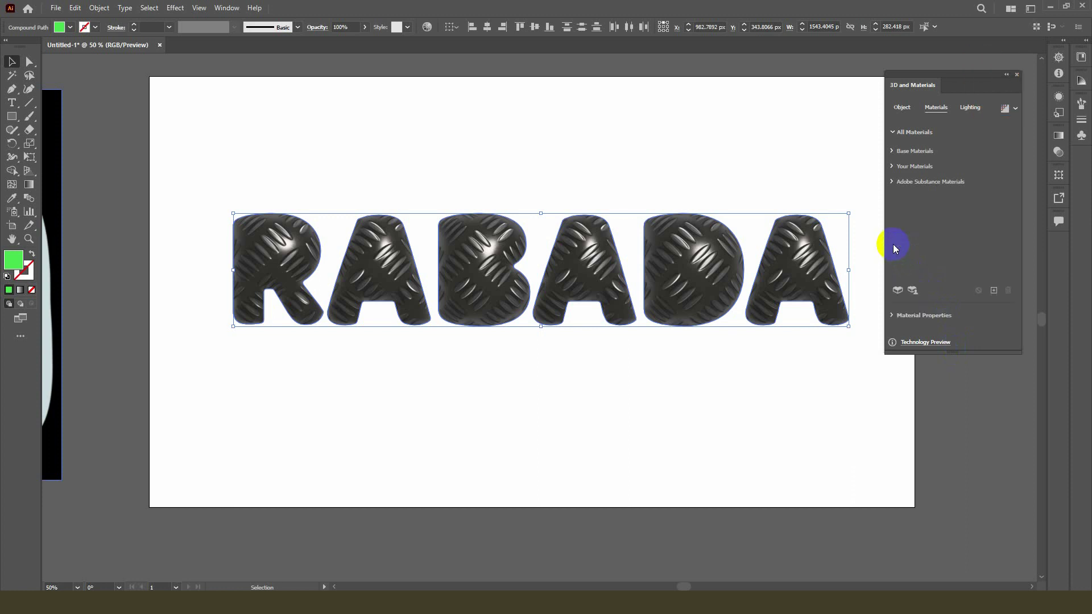
pyautogui.click(895, 315)
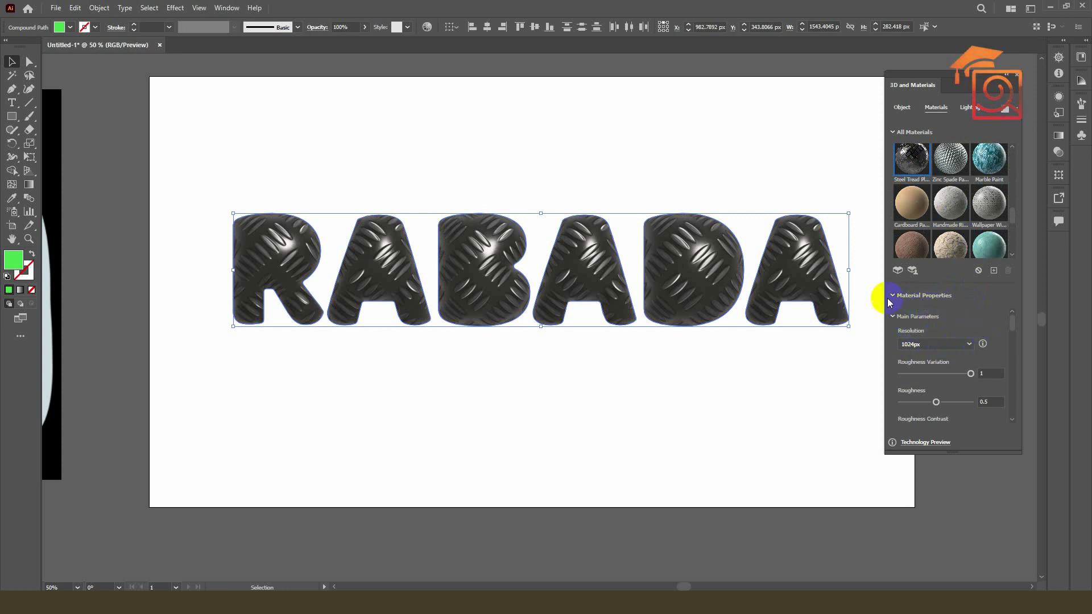
pyautogui.click(930, 348)
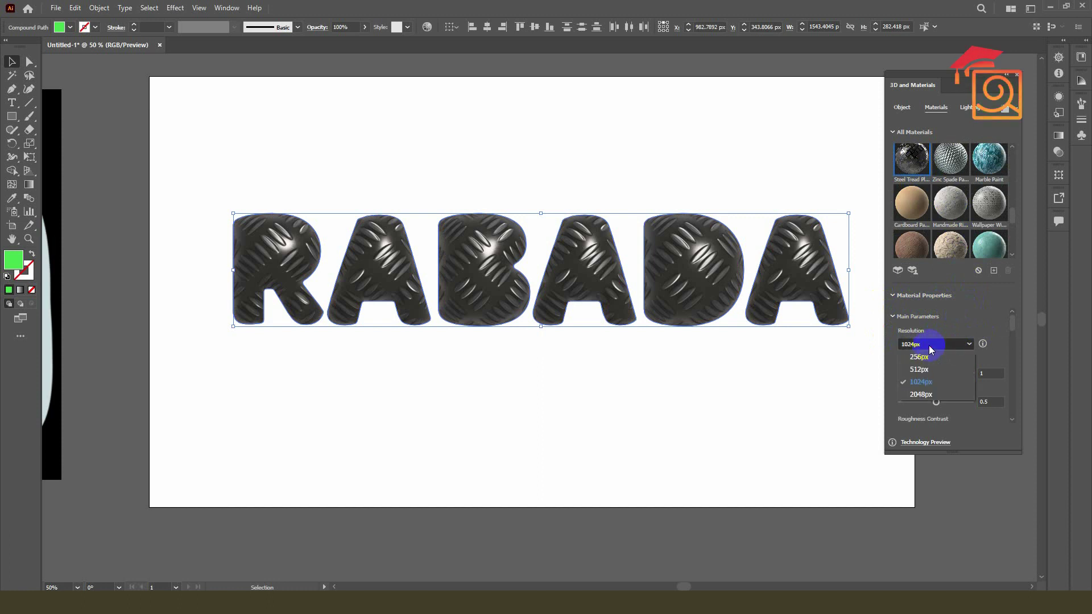
pyautogui.click(921, 358)
pyautogui.click(933, 345)
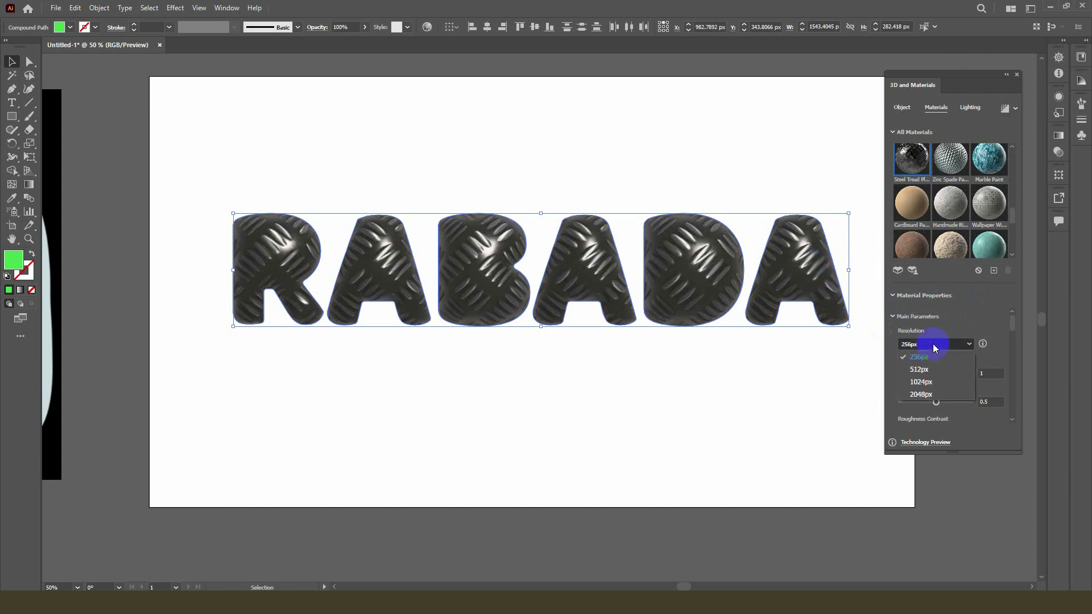
pyautogui.click(926, 393)
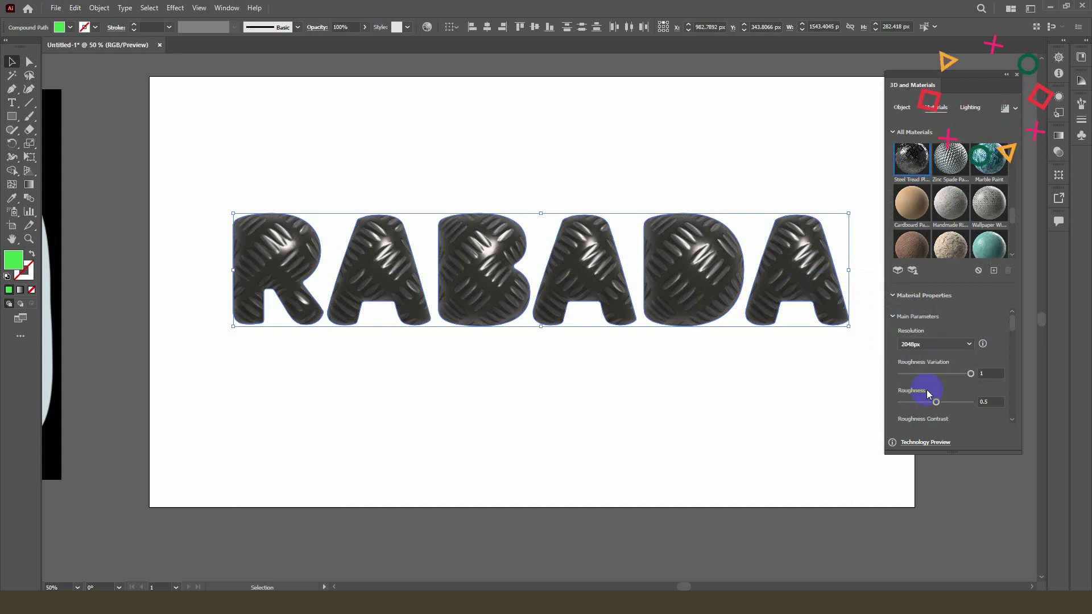
pyautogui.click(918, 345)
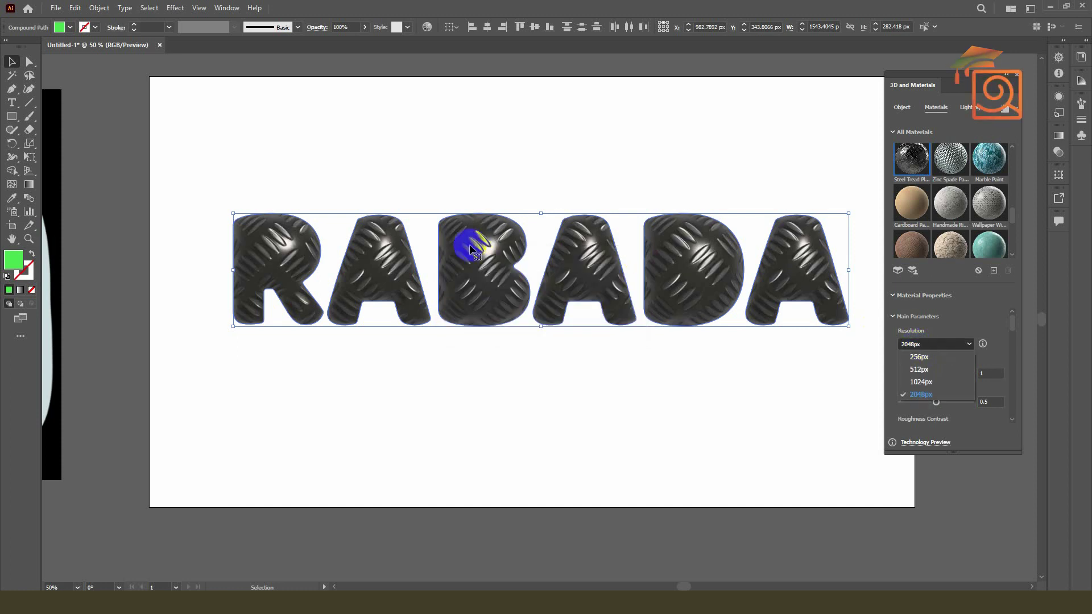
pyautogui.click(921, 382)
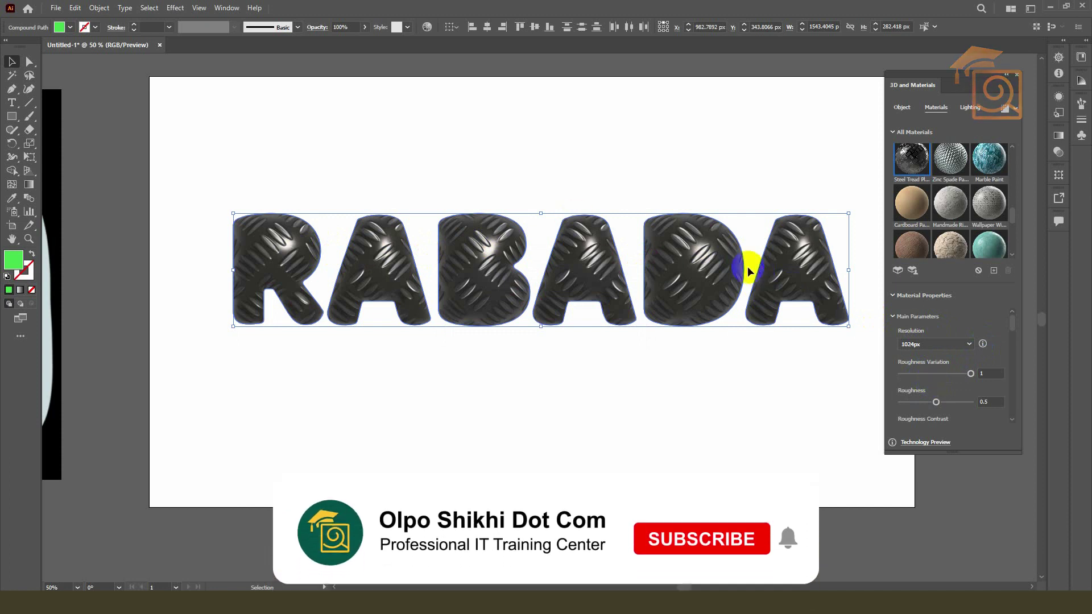
pyautogui.click(918, 344)
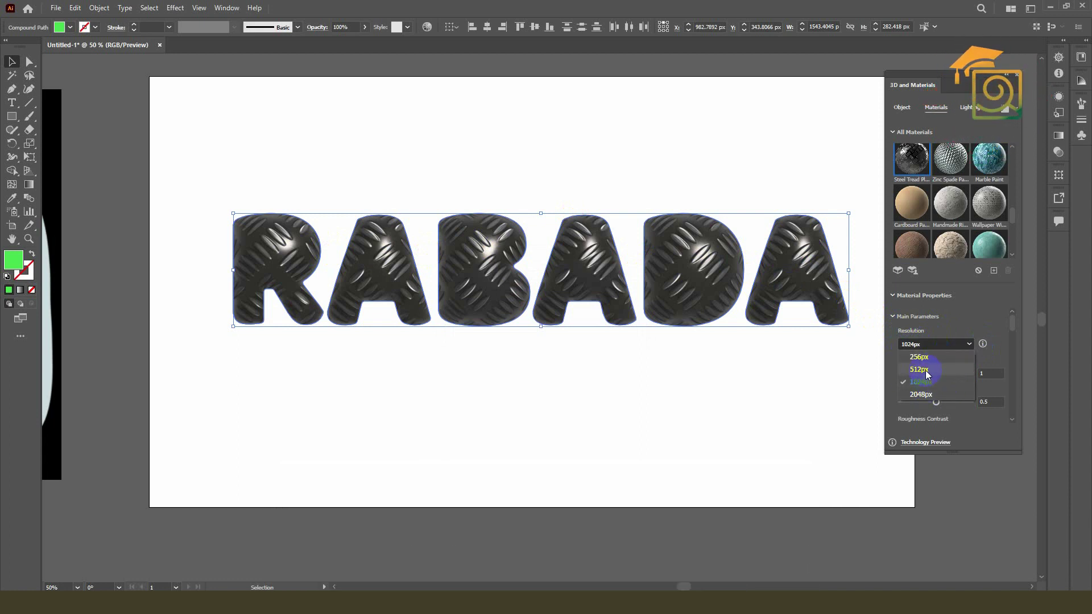
pyautogui.click(948, 329)
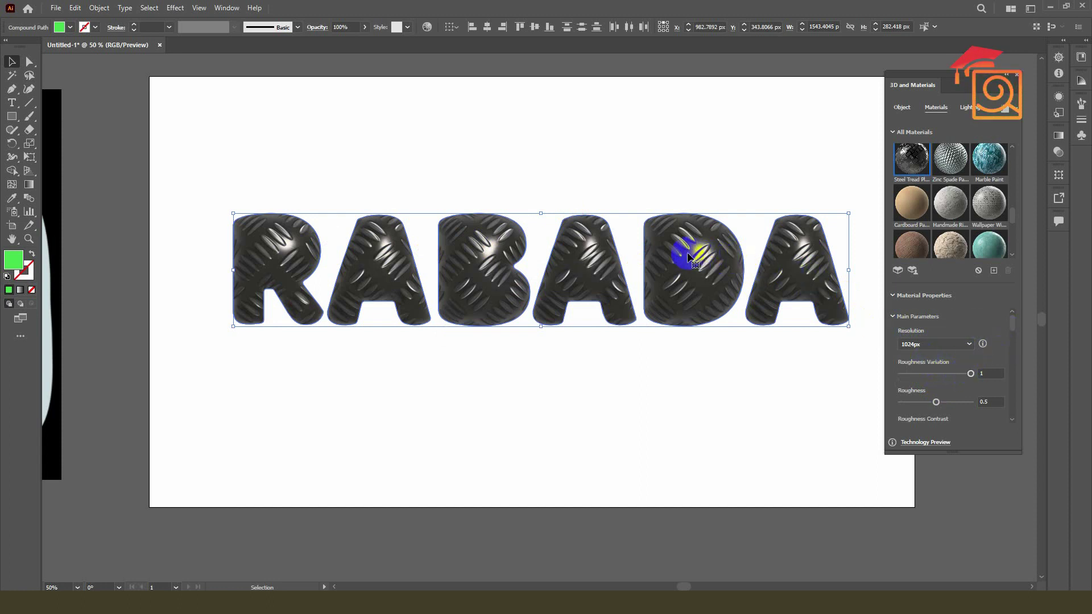
# Set roughness to 0.43 and roughness contrast to 0.1, keeping roughness variation at 1.
pyautogui.moveTo(971, 376); pyautogui.dragTo(942, 376)
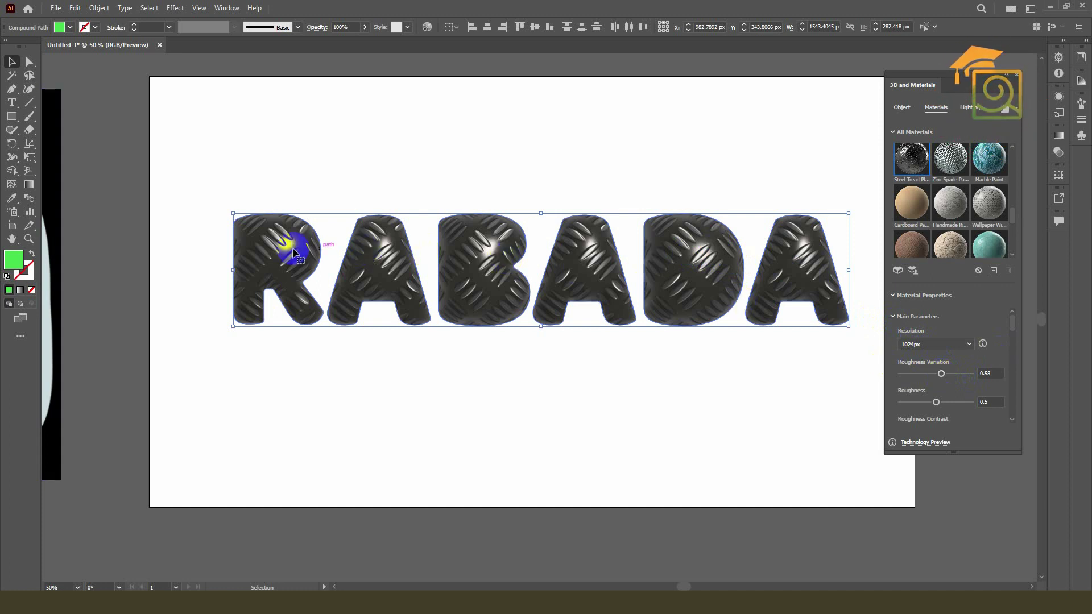
pyautogui.moveTo(941, 373); pyautogui.dragTo(970, 374)
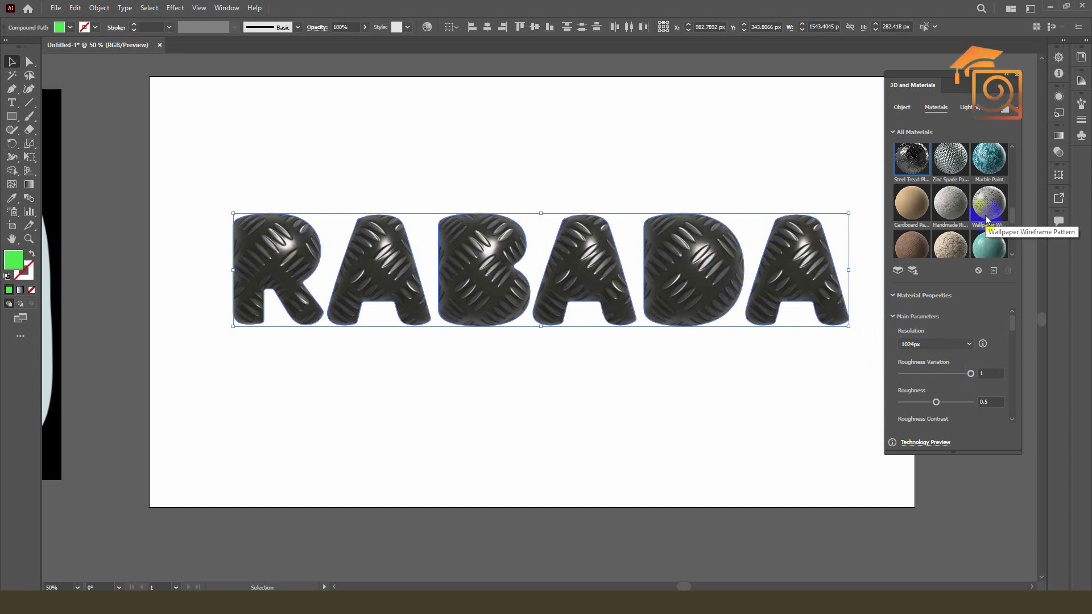
pyautogui.moveTo(936, 404); pyautogui.dragTo(914, 402)
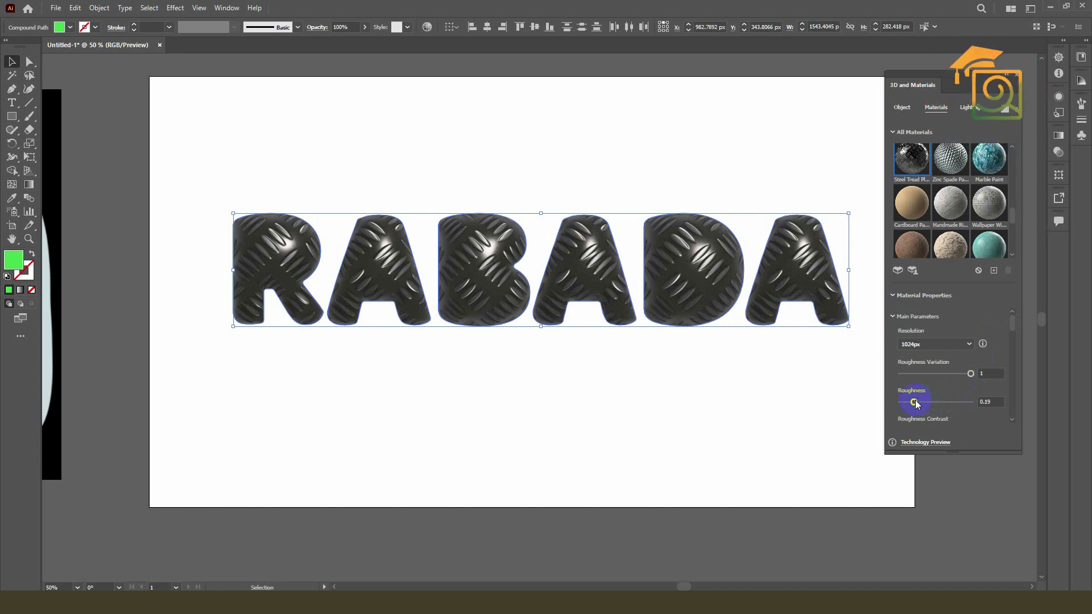
pyautogui.moveTo(1011, 325); pyautogui.dragTo(1012, 335)
pyautogui.moveTo(919, 342); pyautogui.dragTo(932, 343)
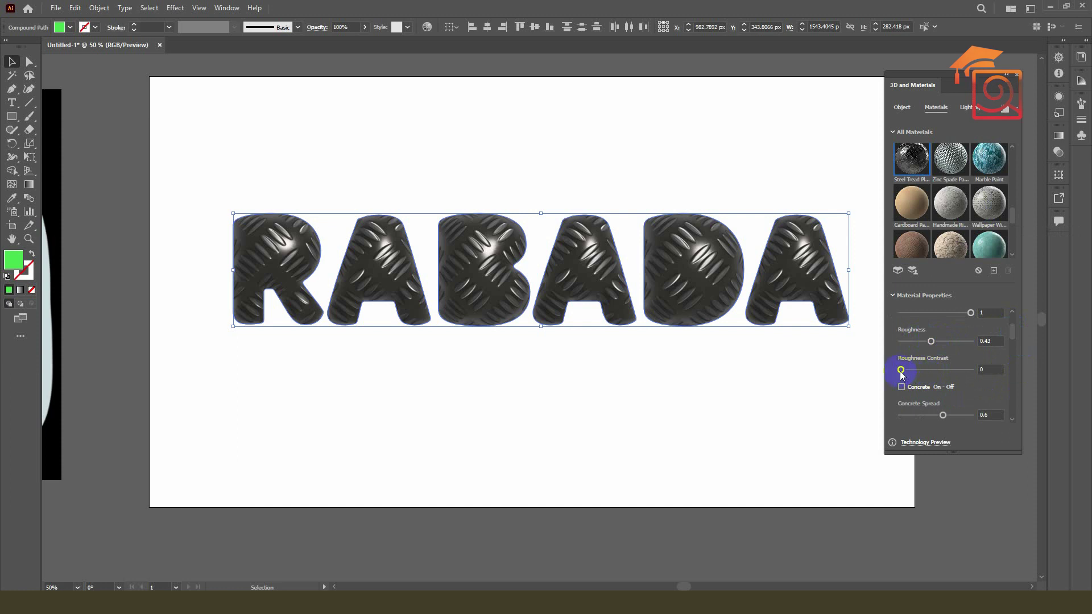
pyautogui.moveTo(904, 370); pyautogui.dragTo(908, 371)
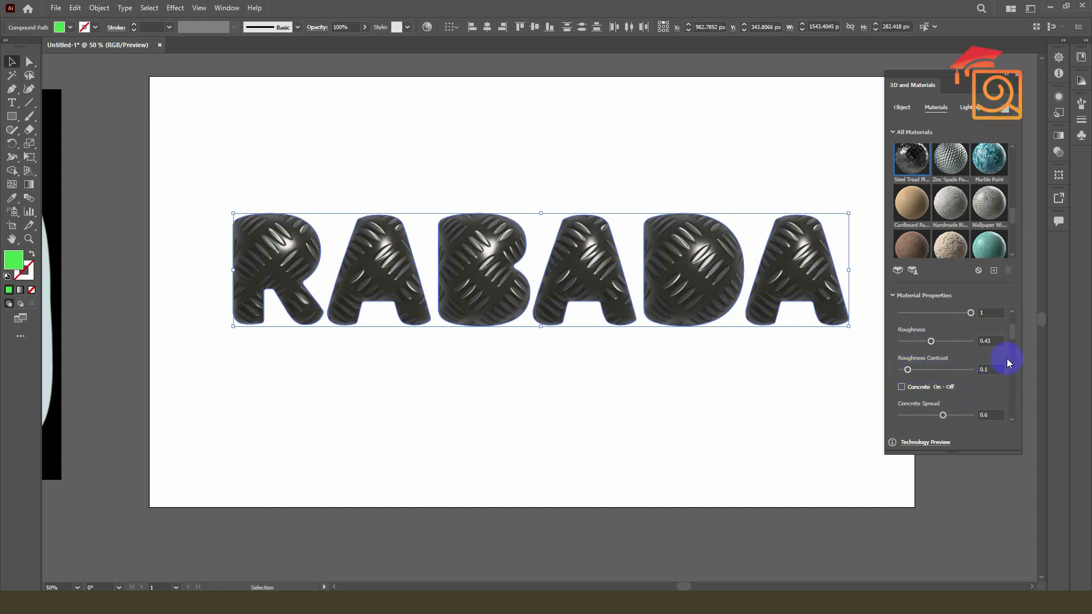
# Set concrete spread to 0.43 and bricks amount to 15 by 12.
pyautogui.moveTo(1012, 336); pyautogui.dragTo(1012, 341)
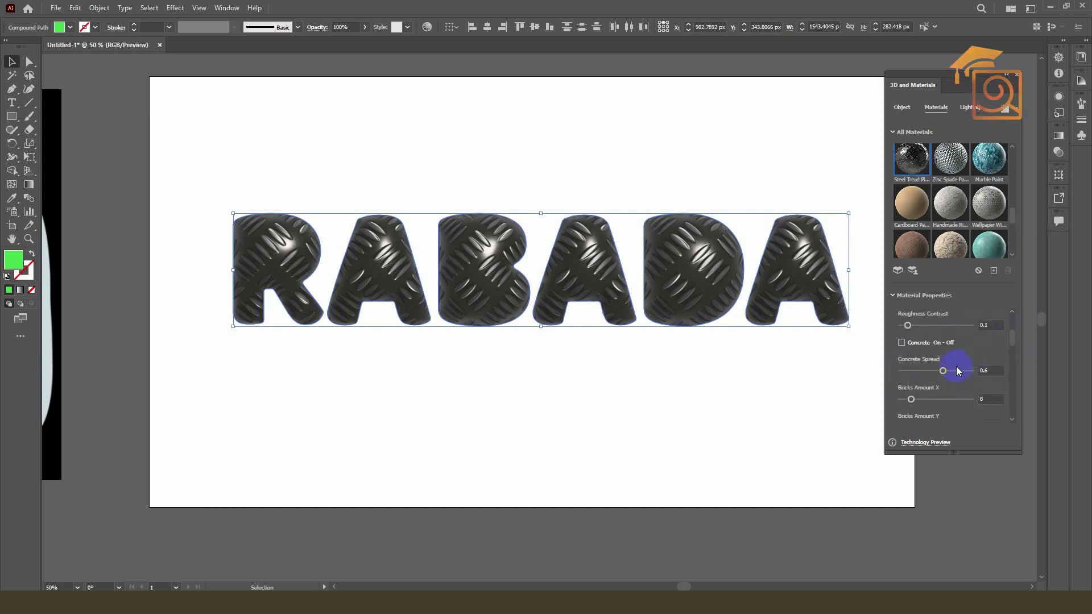
pyautogui.moveTo(943, 370); pyautogui.dragTo(931, 370)
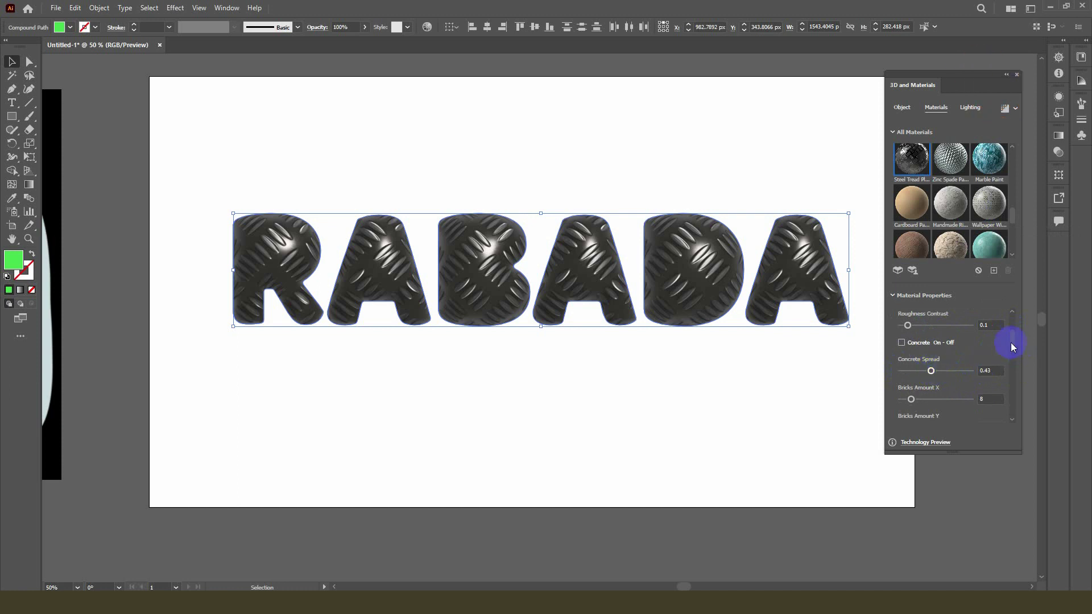
pyautogui.moveTo(1015, 344); pyautogui.dragTo(1015, 351)
pyautogui.moveTo(910, 339); pyautogui.dragTo(929, 340)
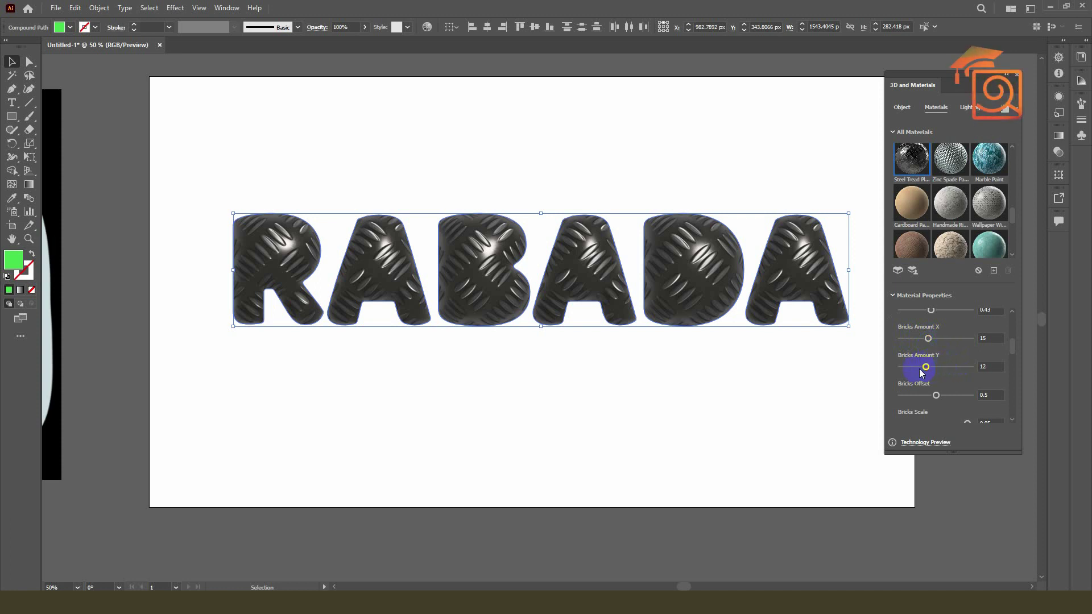
# Raise sealer position to 0.69 and bricks offset to 0.64, then reselect the RABADA text.
pyautogui.scroll(1, 705, 307)
pyautogui.scroll(-1, 705, 307)
pyautogui.scroll(-1, 705, 307)
pyautogui.scroll(-1, 946, 375)
pyautogui.scroll(-1, 946, 376)
pyautogui.scroll(1, 946, 375)
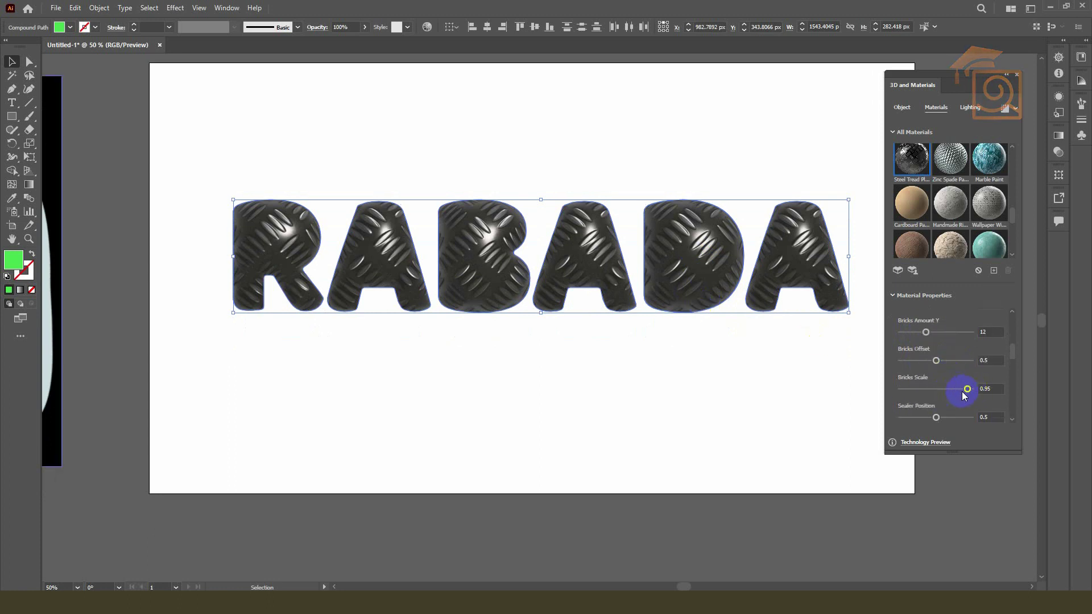
pyautogui.moveTo(935, 418); pyautogui.dragTo(941, 417)
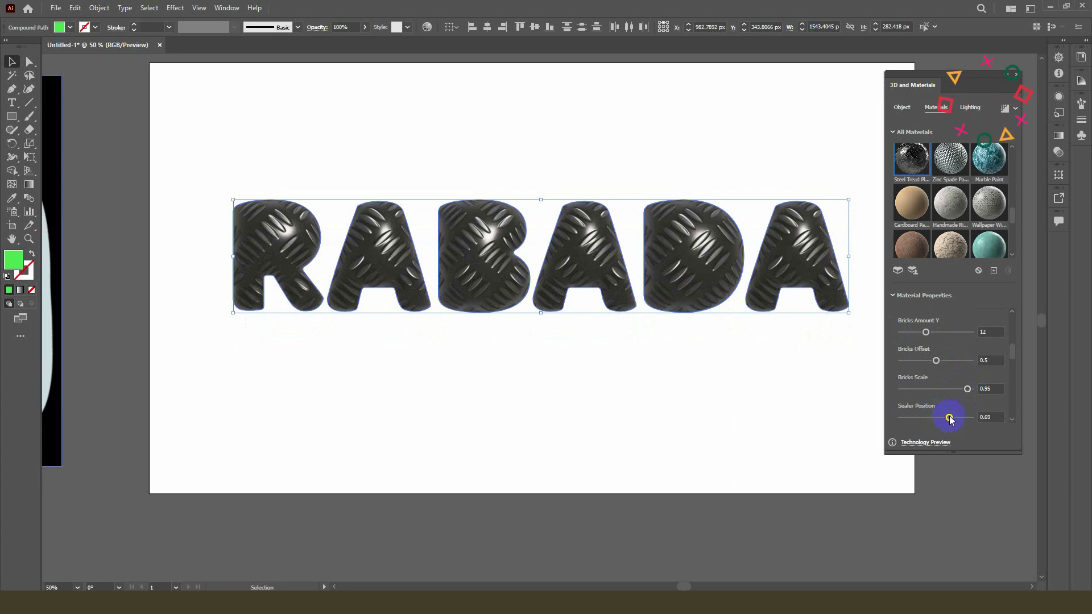
pyautogui.moveTo(937, 361); pyautogui.dragTo(945, 361)
pyautogui.moveTo(1012, 349); pyautogui.dragTo(1014, 363)
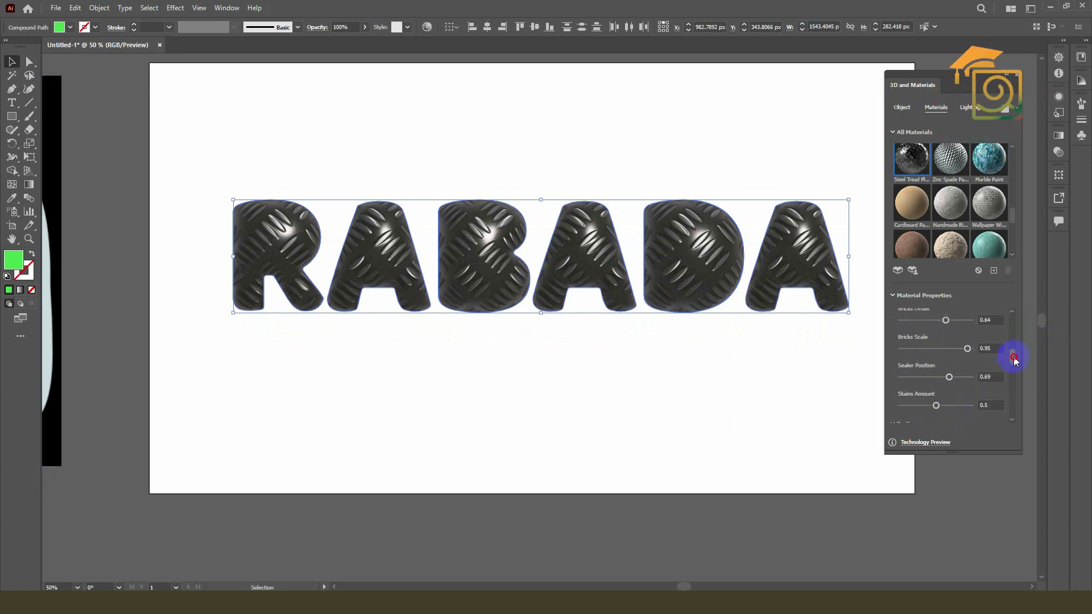
pyautogui.moveTo(1014, 364); pyautogui.dragTo(1011, 373)
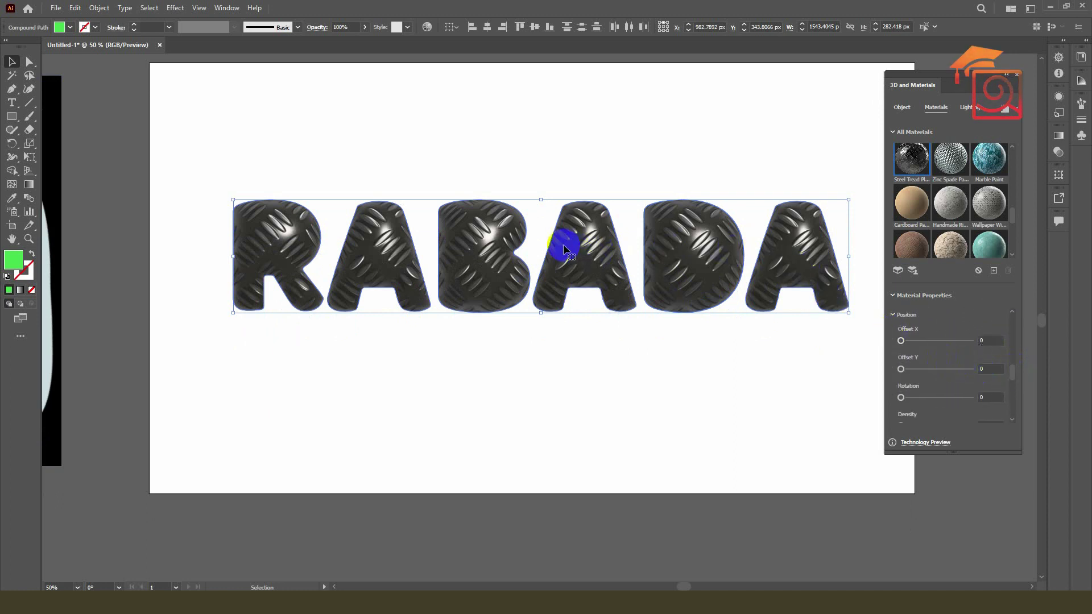
pyautogui.click(583, 200)
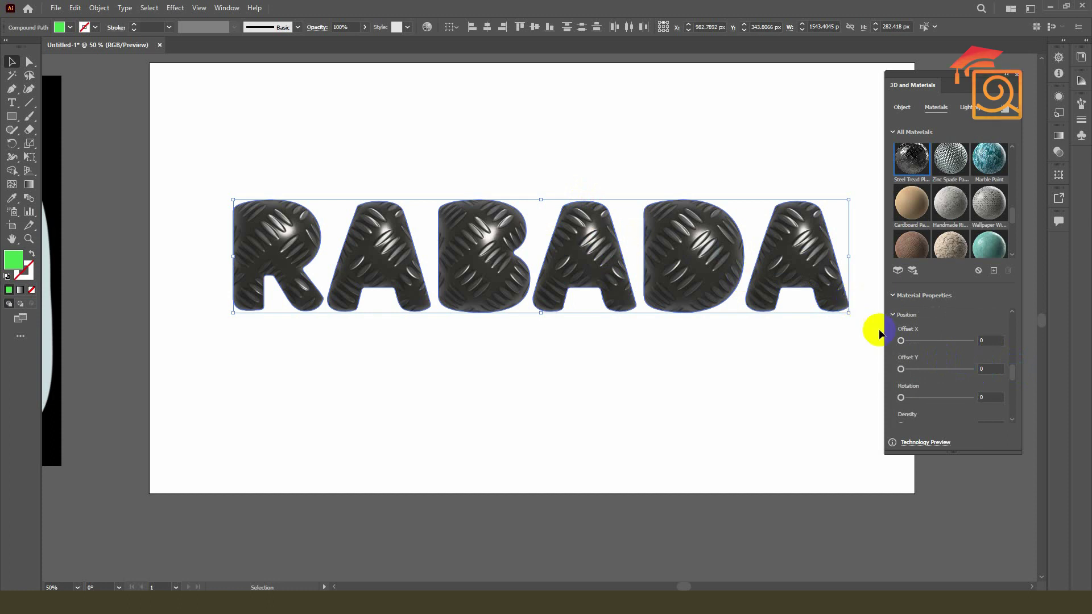
# Position the tread-plate texture at Offset X 130 and Offset Y 98, with Rotation 20.
pyautogui.moveTo(901, 341); pyautogui.dragTo(908, 341)
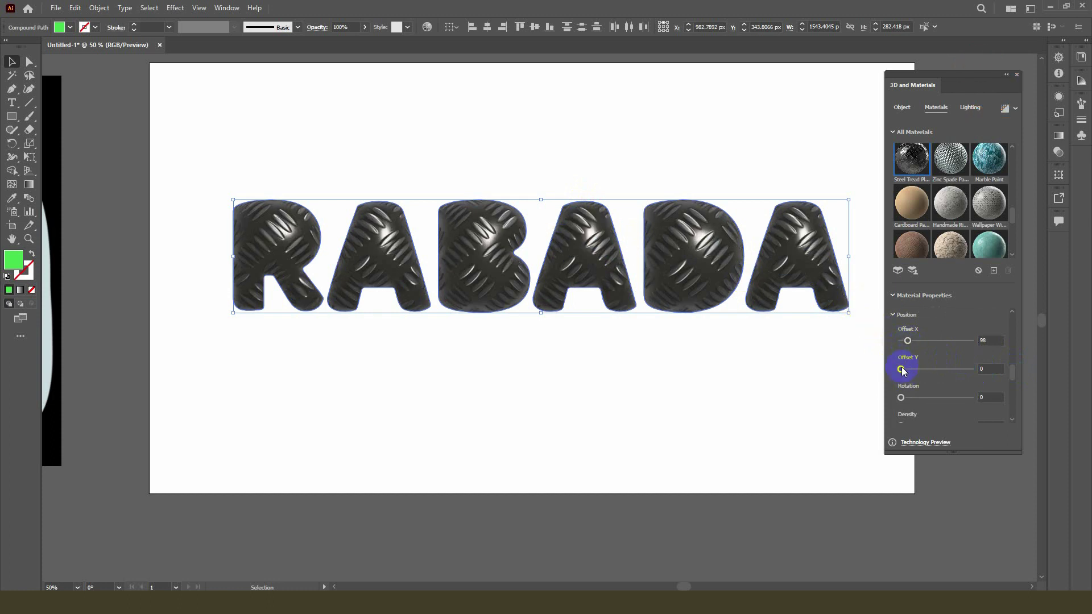
pyautogui.moveTo(907, 341); pyautogui.dragTo(914, 341)
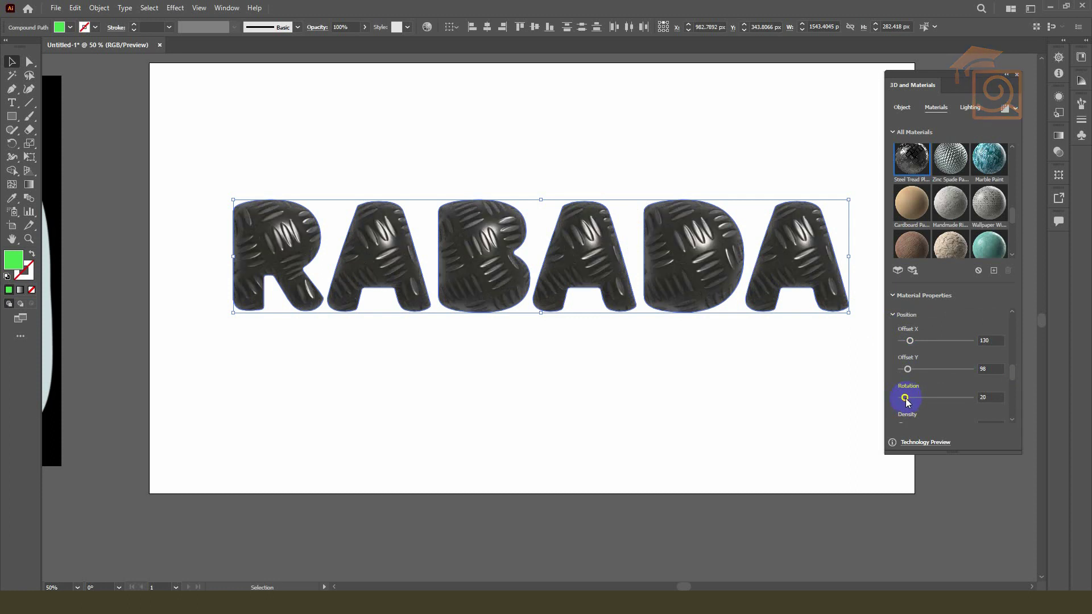
pyautogui.scroll(-3, 943, 419)
# Return the tread material's luminosity to about 0.5.
pyautogui.scroll(-3, 943, 419)
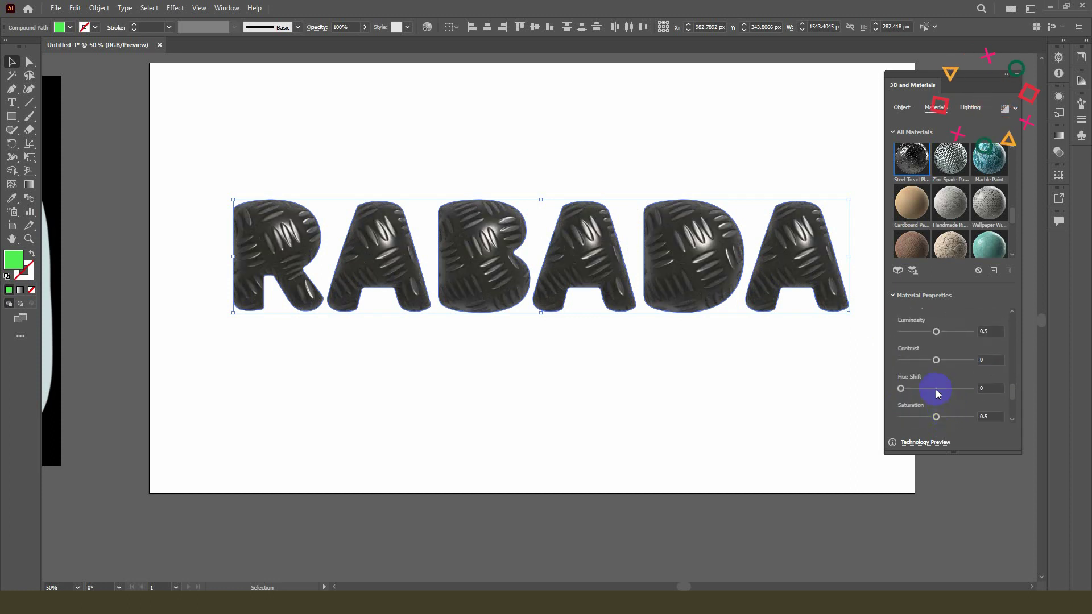
pyautogui.scroll(2, 938, 367)
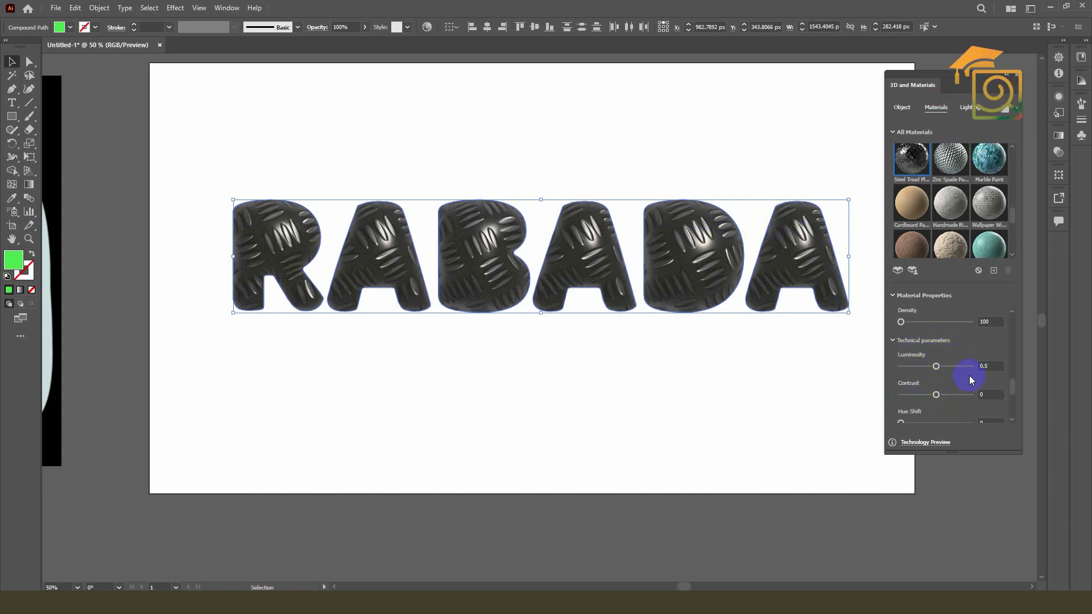
pyautogui.moveTo(937, 368); pyautogui.dragTo(954, 370)
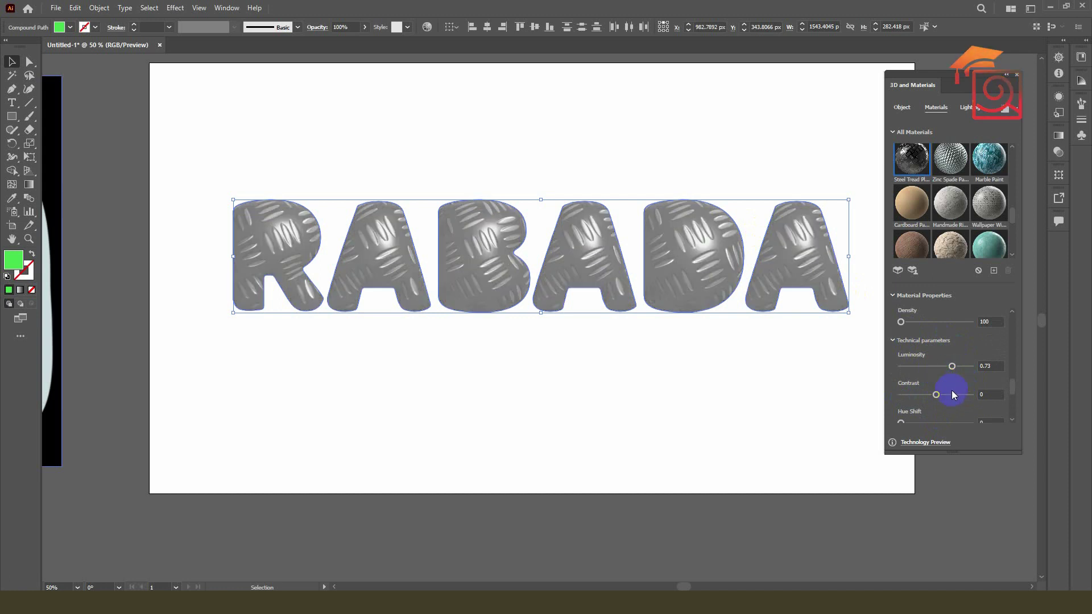
pyautogui.moveTo(944, 366); pyautogui.dragTo(933, 367)
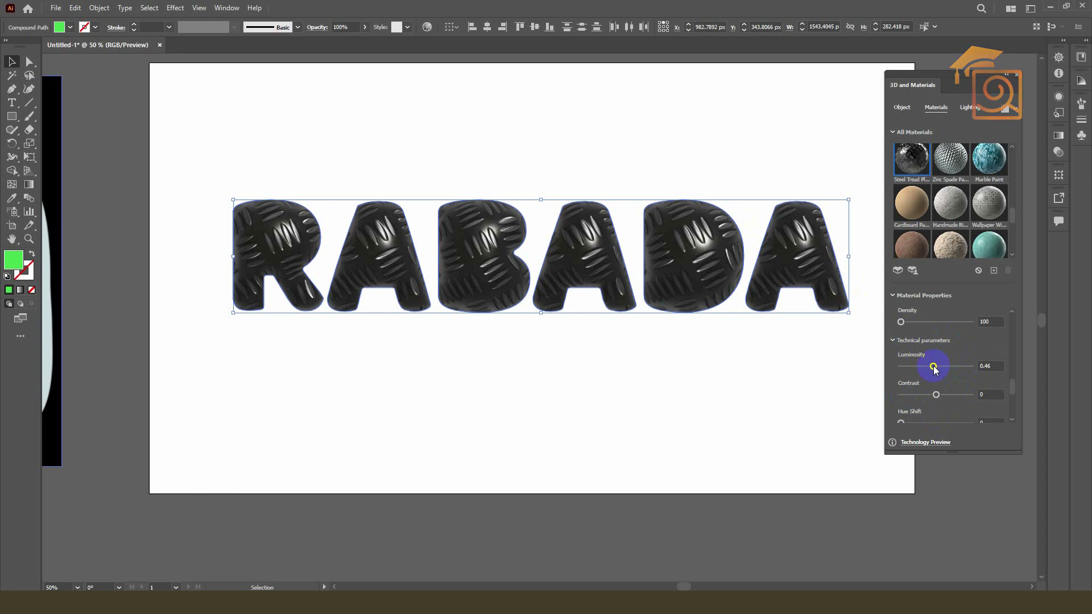
pyautogui.moveTo(934, 367); pyautogui.dragTo(936, 367)
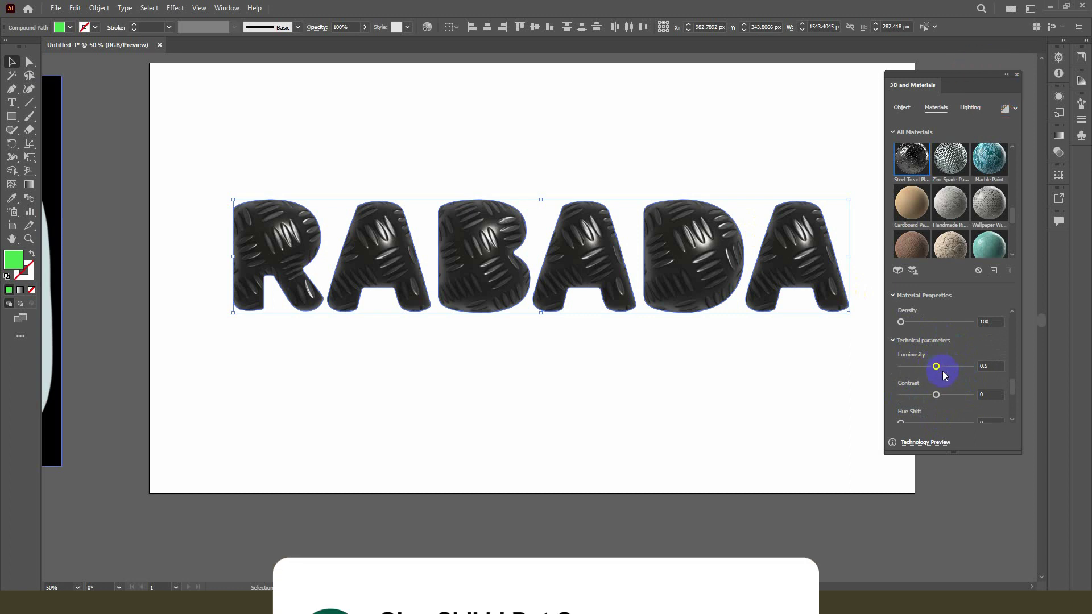
# Raise saturation to 0.78, lower normal intensity to about 0.38, and collapse Main Parameters.
pyautogui.scroll(-3, 942, 382)
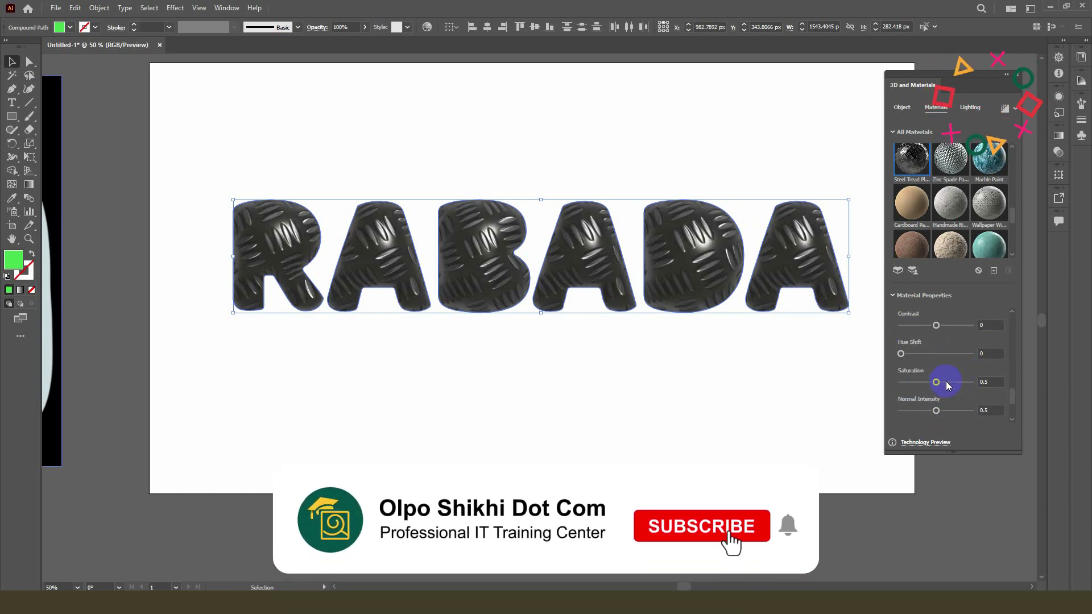
pyautogui.moveTo(937, 385); pyautogui.dragTo(948, 385)
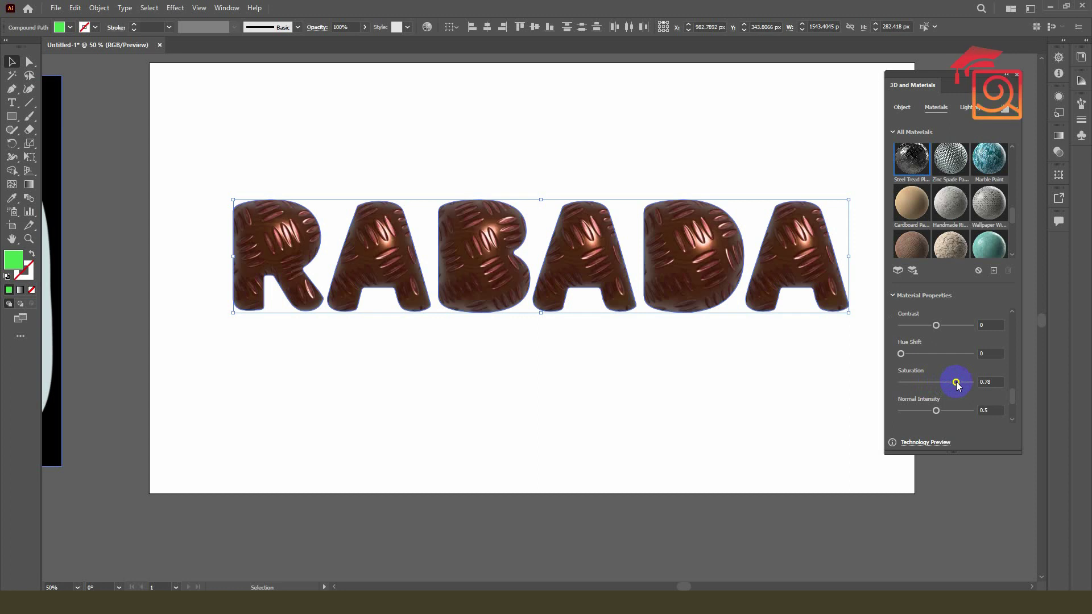
pyautogui.click(935, 410)
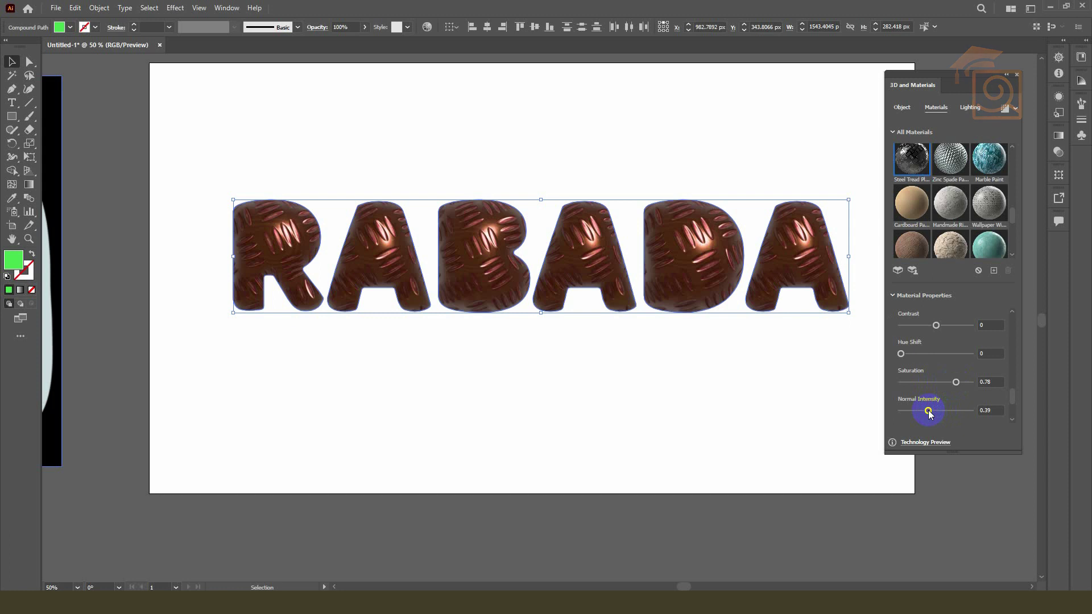
pyautogui.scroll(-3, 955, 392)
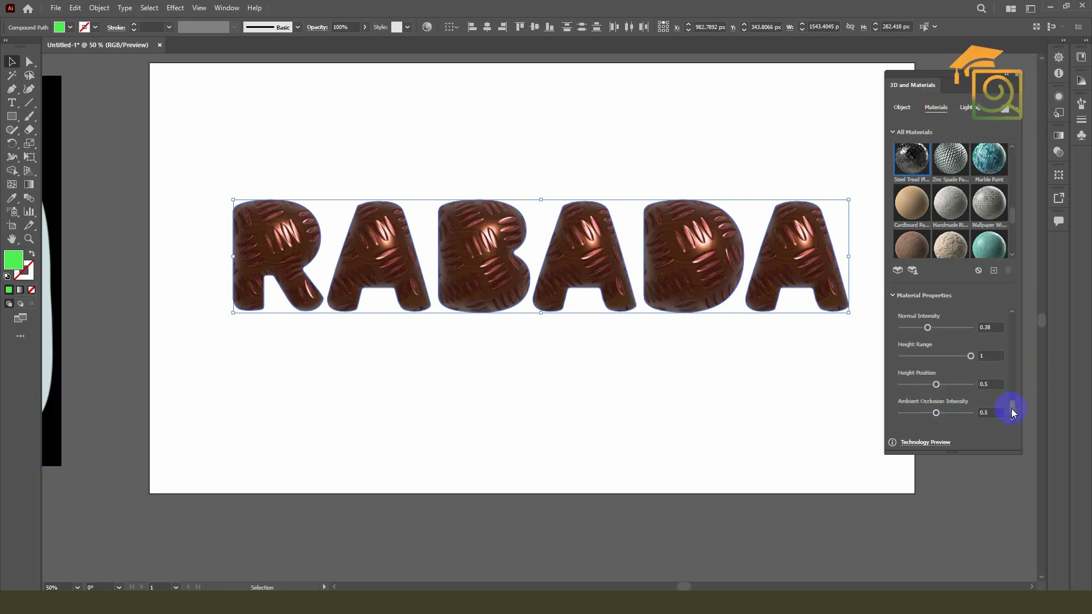
pyautogui.moveTo(1012, 415); pyautogui.dragTo(1011, 310)
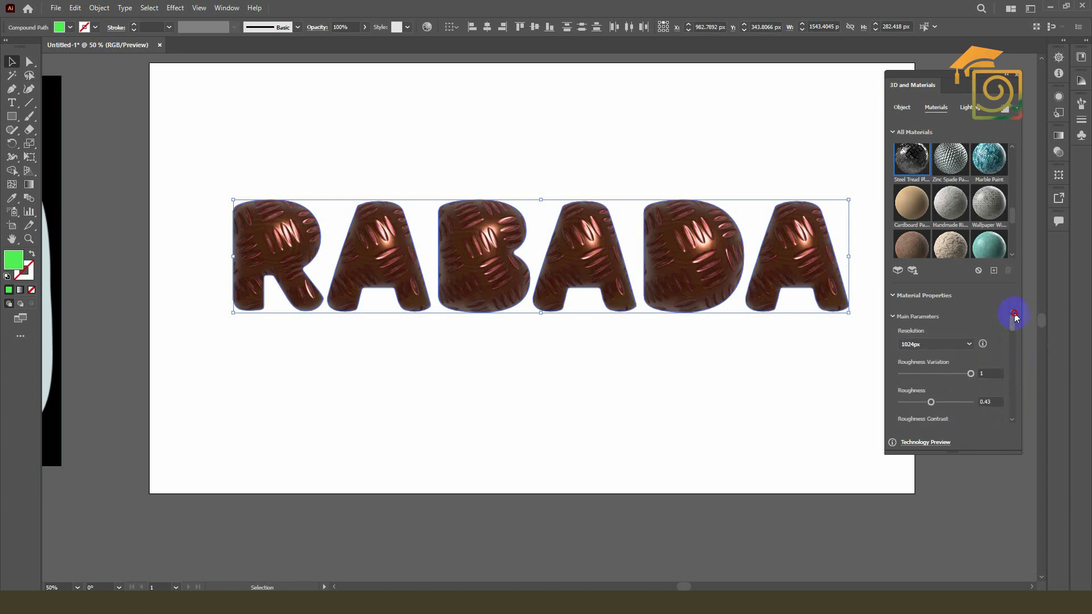
pyautogui.click(892, 317)
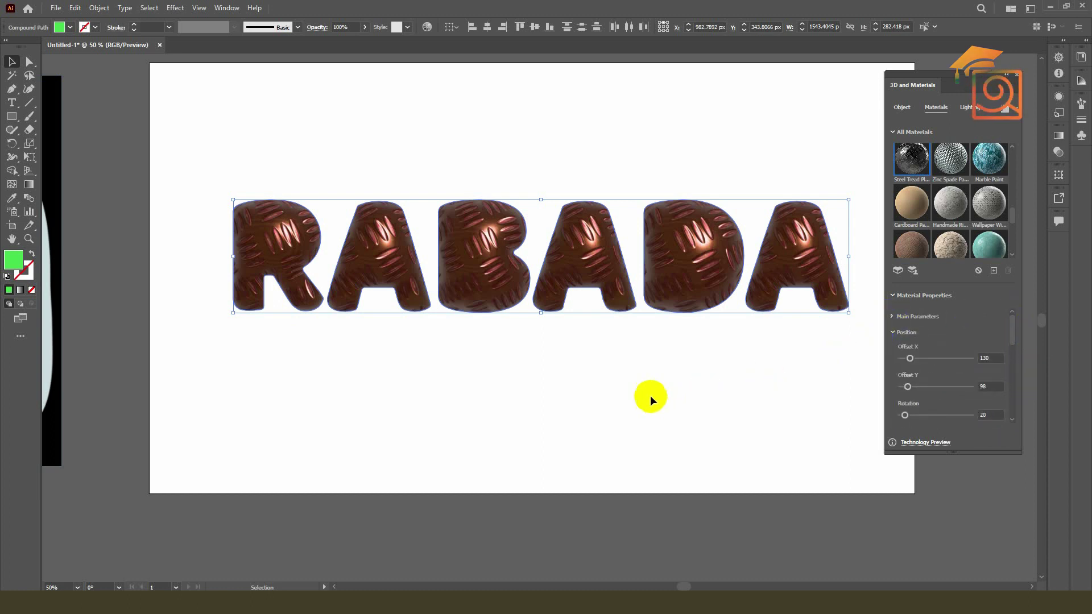
pyautogui.scroll(2, 1001, 237)
# Apply the Copper Foil substance material to RABADA and collapse the 3D and Materials panel.
pyautogui.scroll(3, 980, 216)
pyautogui.scroll(3, 980, 217)
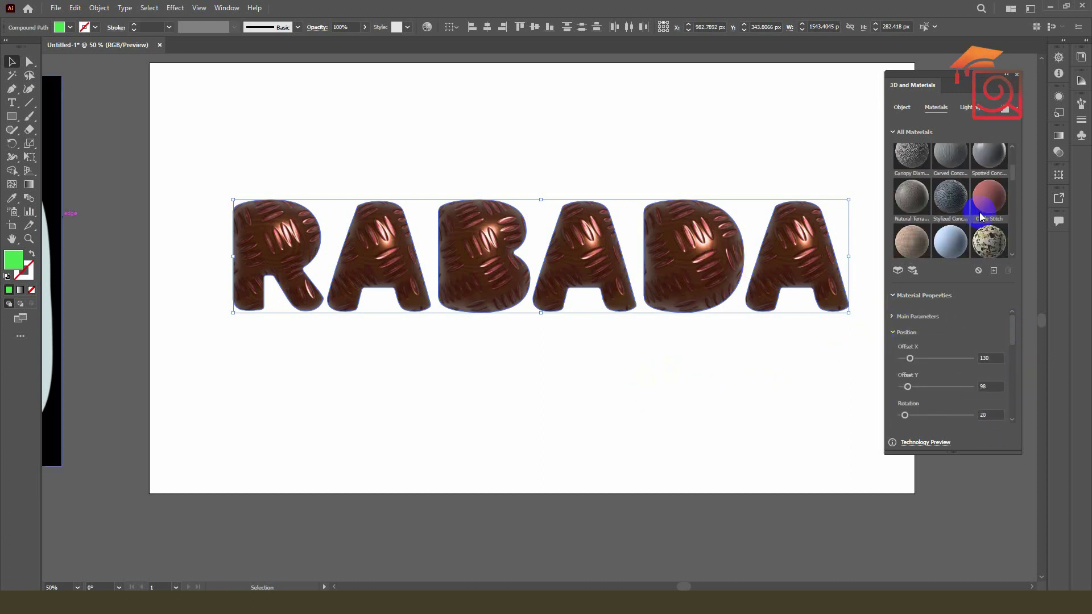
pyautogui.scroll(4, 980, 216)
pyautogui.scroll(-3, 980, 217)
pyautogui.scroll(-2, 979, 217)
pyautogui.scroll(-2, 979, 217)
pyautogui.scroll(-2, 980, 216)
pyautogui.click(956, 223)
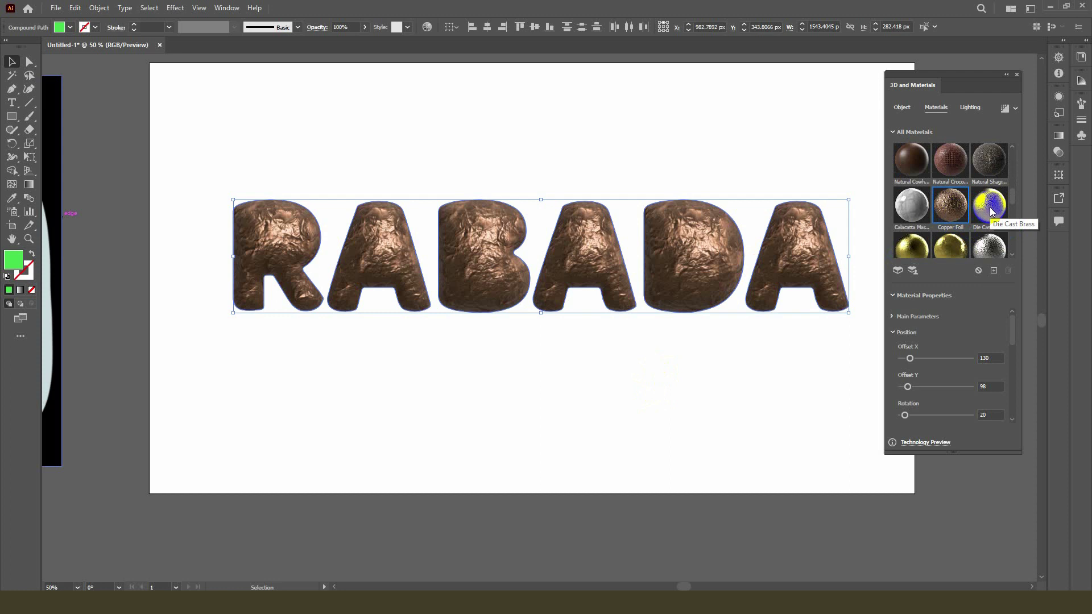
pyautogui.click(1006, 75)
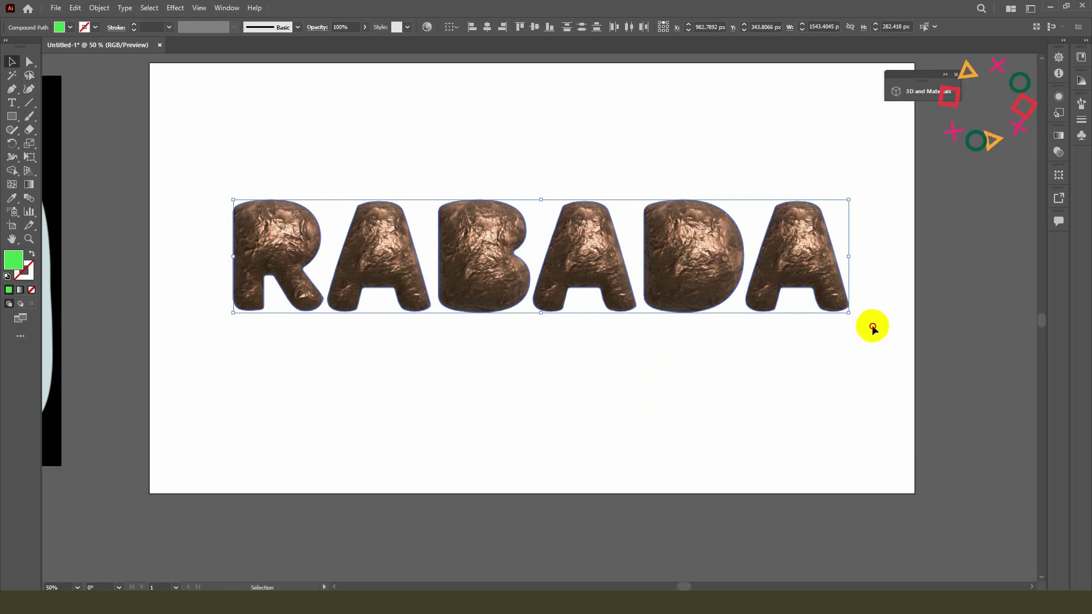
# Move the copper RABADA letters up above the artboard.
pyautogui.scroll(-1, 569, 338)
pyautogui.moveTo(319, 210)
pyautogui.mouseDown()
pyautogui.moveTo(715, 294)
pyautogui.moveTo(950, 100)
pyautogui.mouseUp()
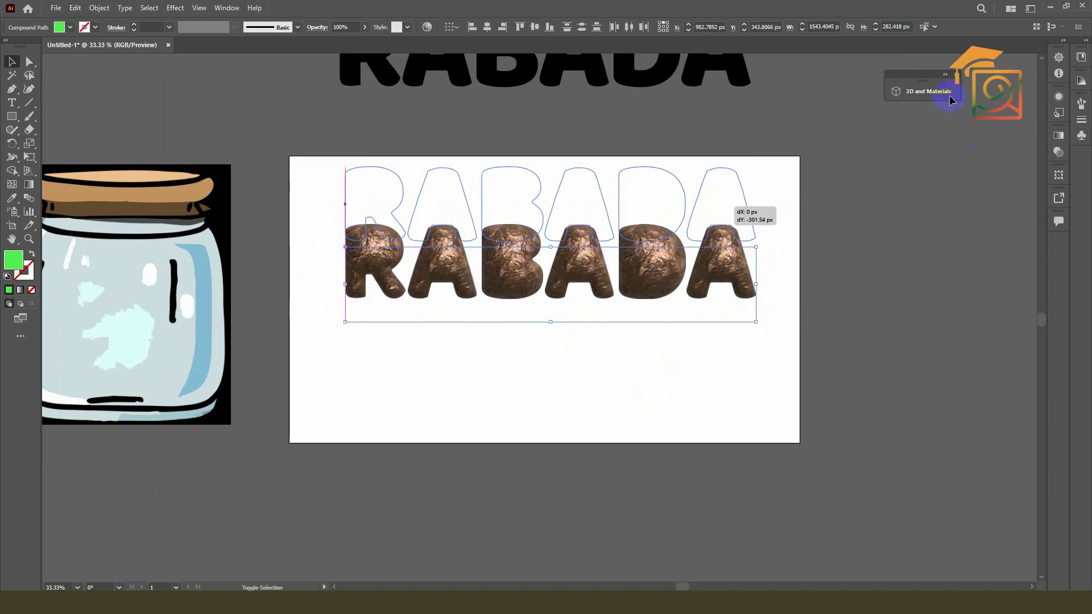
pyautogui.scroll(-1, 746, 274)
pyautogui.moveTo(719, 238)
pyautogui.mouseDown()
pyautogui.moveTo(719, 121)
pyautogui.moveTo(477, 281)
pyautogui.mouseUp()
# Bring the jar image onto the artboard, scale it down, centre it, and deselect.
pyautogui.moveTo(409, 279); pyautogui.dragTo(632, 286)
pyautogui.moveTo(709, 227); pyautogui.dragTo(685, 237)
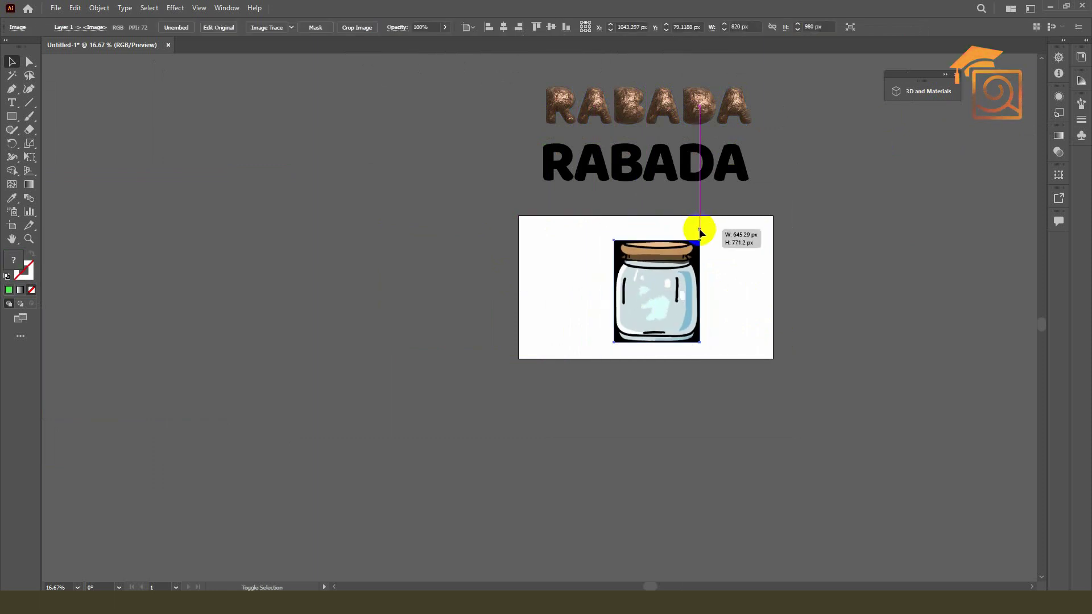
pyautogui.scroll(2, 686, 289)
pyautogui.moveTo(685, 288); pyautogui.dragTo(680, 292)
pyautogui.hotkey('ctrl', 'shift', 'a')
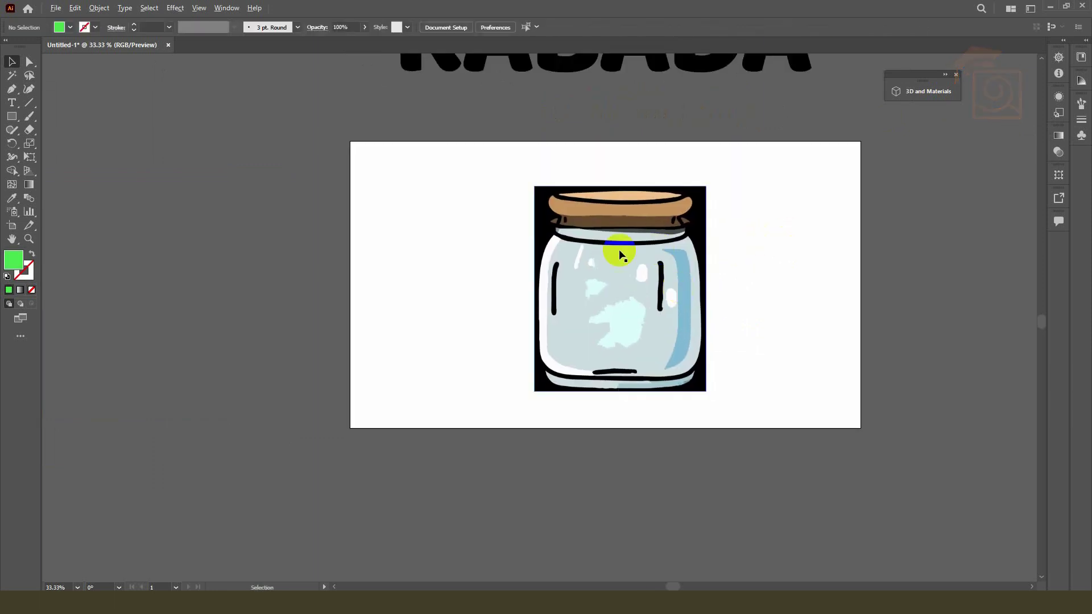
pyautogui.scroll(1, 618, 251)
# Set up the Pen tool with an orange stroke and no fill.
pyautogui.click(12, 90)
pyautogui.moveTo(13, 98); pyautogui.dragTo(50, 85)
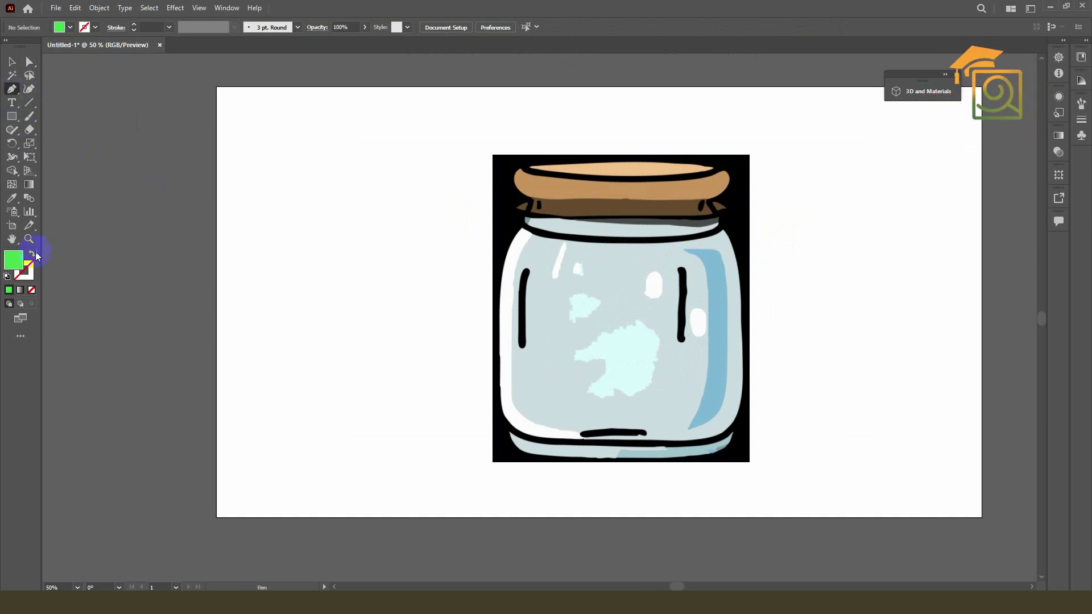
pyautogui.doubleClick(19, 262)
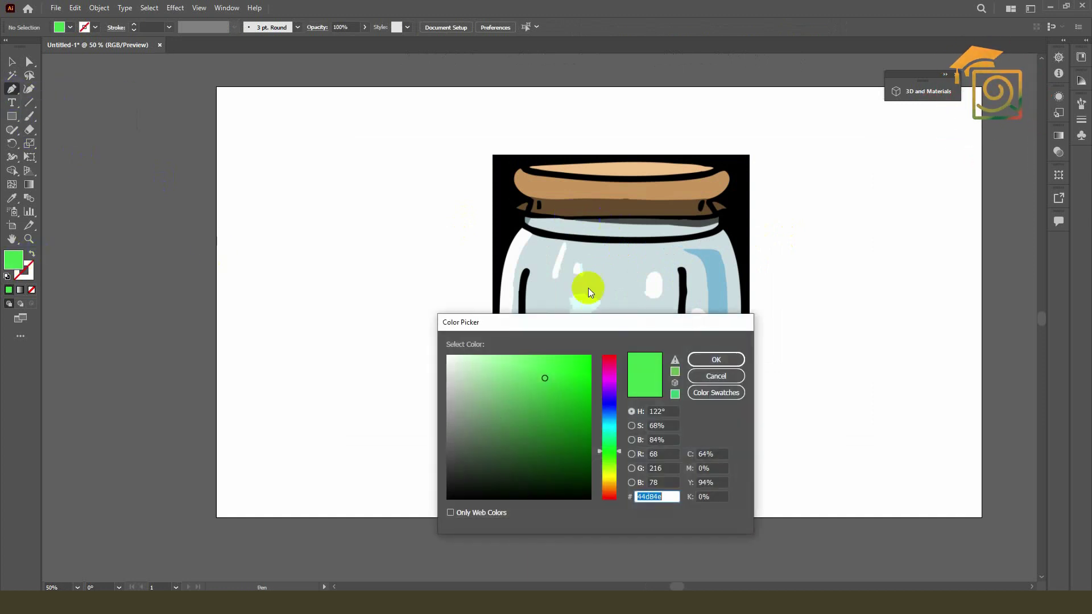
pyautogui.moveTo(609, 473); pyautogui.dragTo(609, 489)
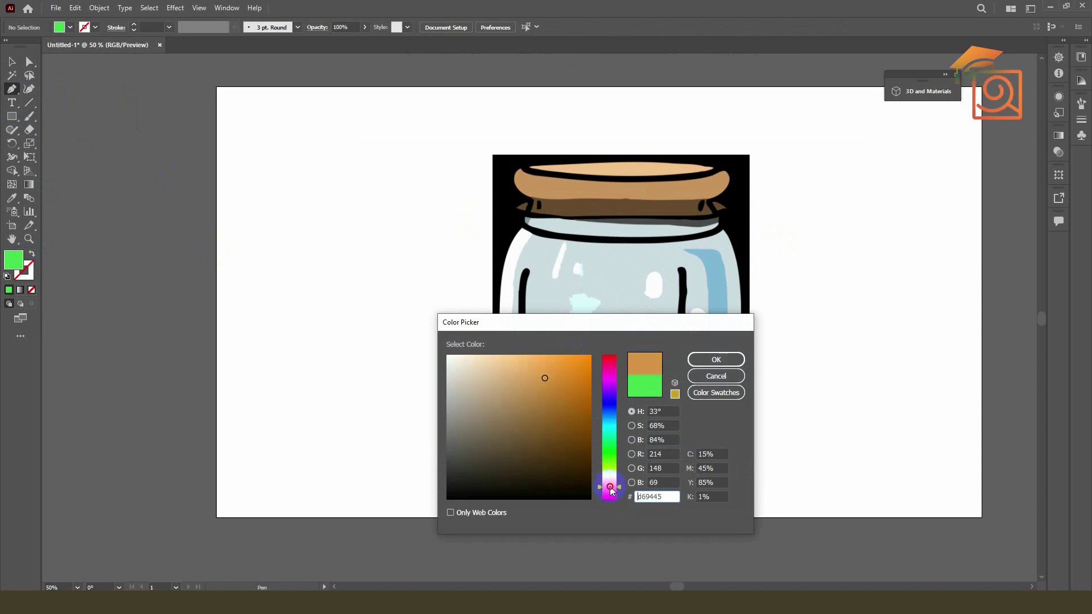
pyautogui.click(569, 364)
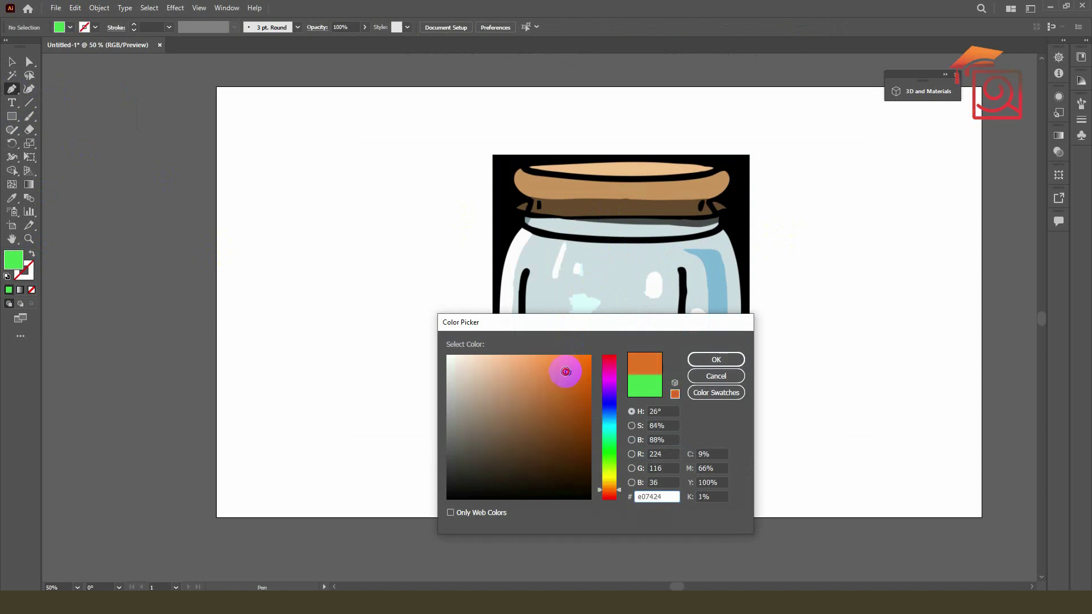
pyautogui.moveTo(566, 371); pyautogui.dragTo(560, 362)
pyautogui.click(727, 359)
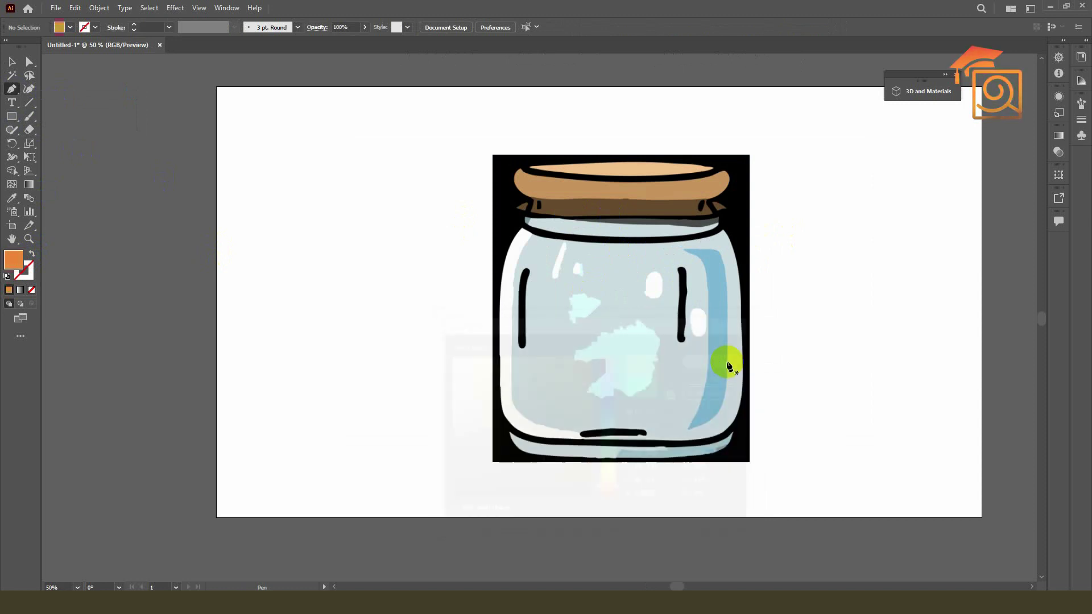
pyautogui.click(32, 255)
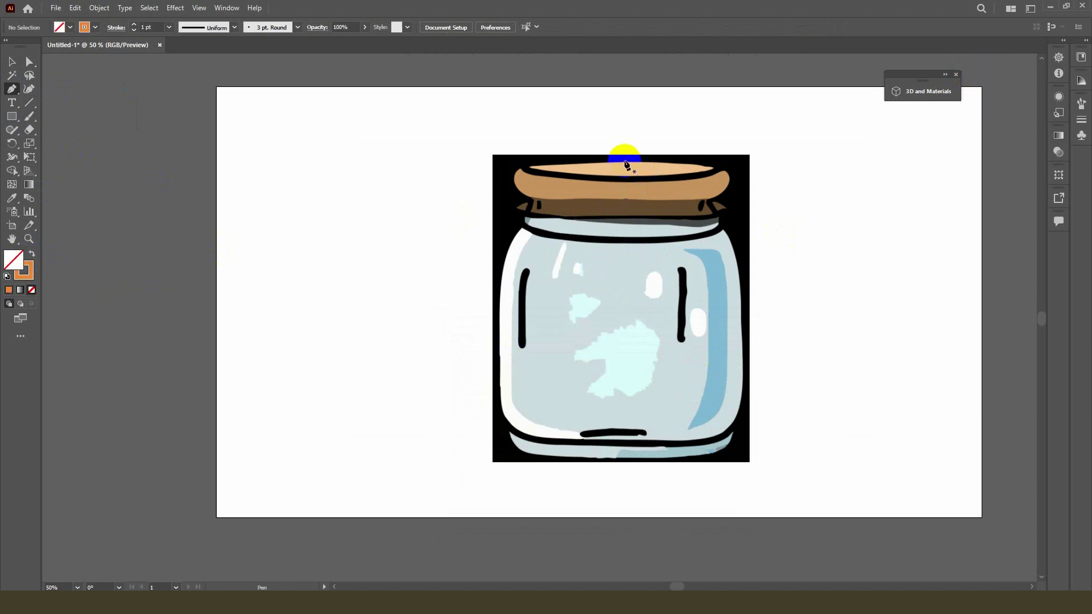
# Trace the jar lid's right edge and the neck below it with Pen anchors.
pyautogui.moveTo(622, 162); pyautogui.dragTo(629, 161)
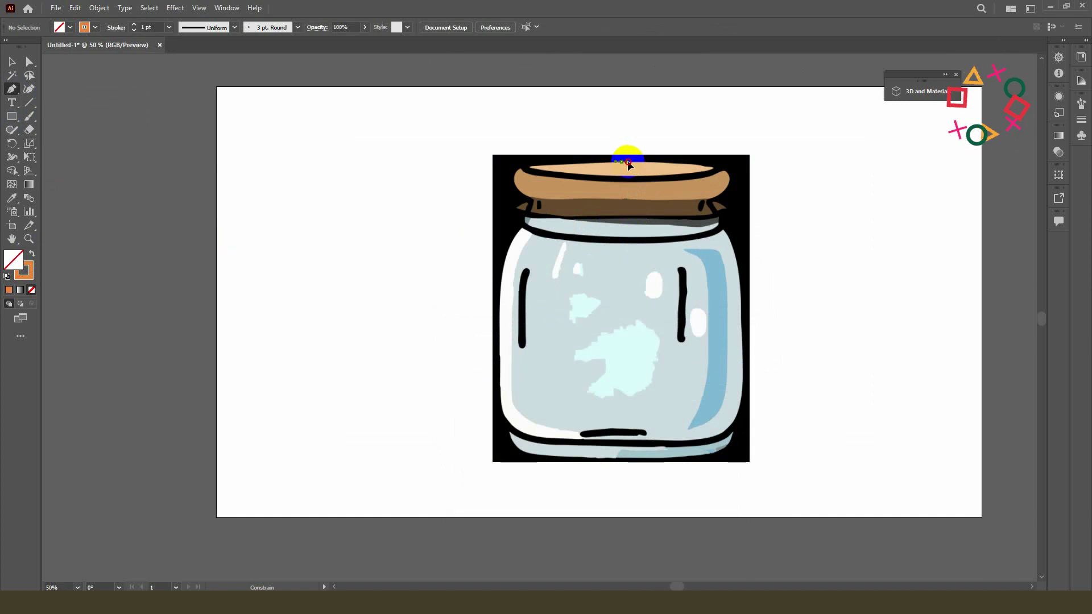
pyautogui.scroll(2, 690, 166)
pyautogui.moveTo(753, 171); pyautogui.dragTo(777, 194)
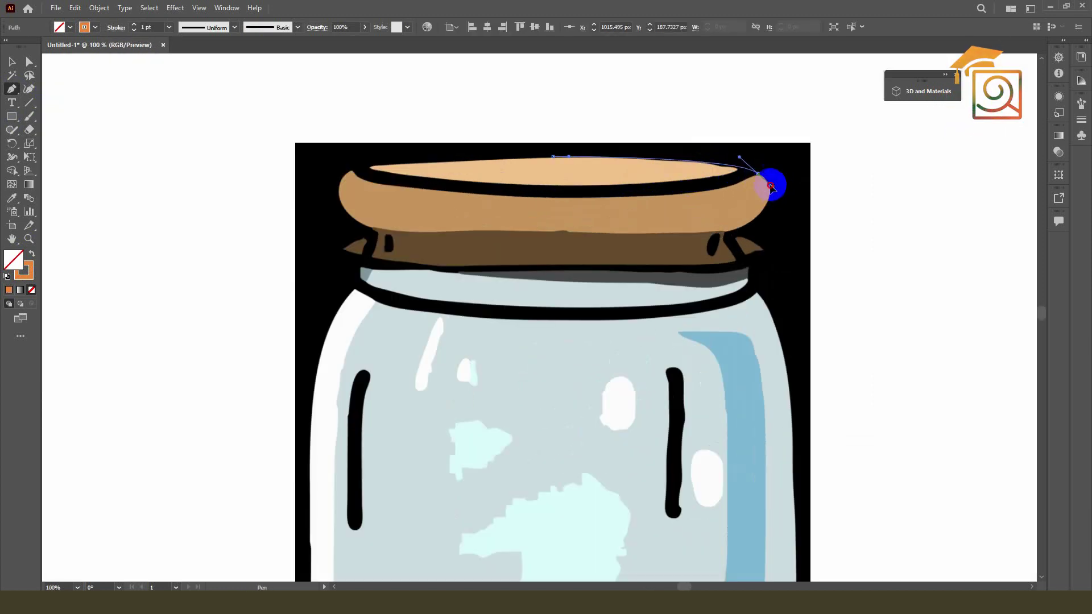
pyautogui.moveTo(728, 232); pyautogui.dragTo(678, 244)
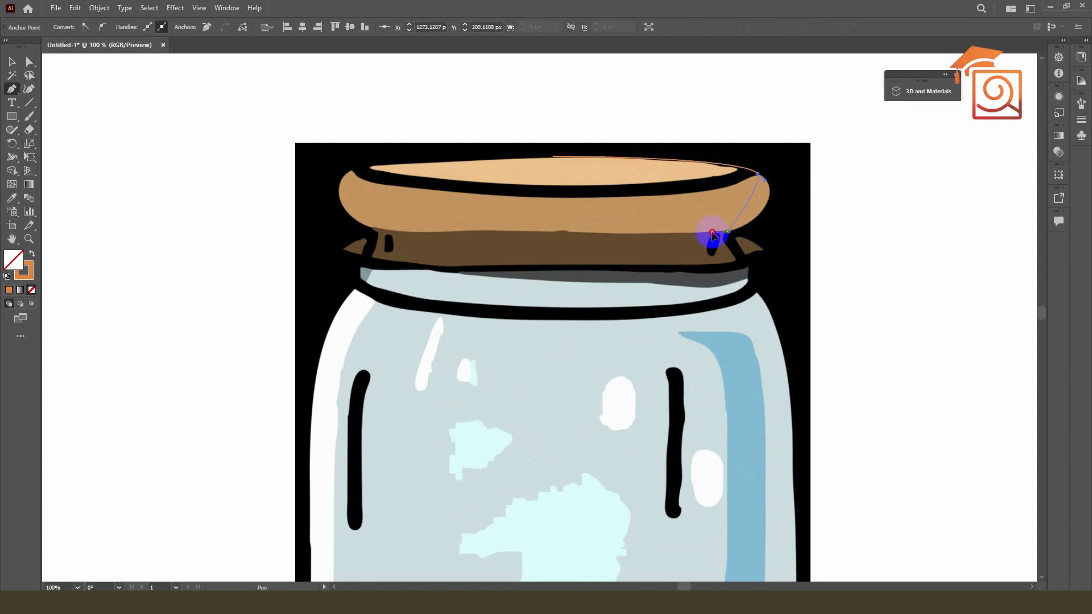
pyautogui.moveTo(663, 252); pyautogui.dragTo(661, 262)
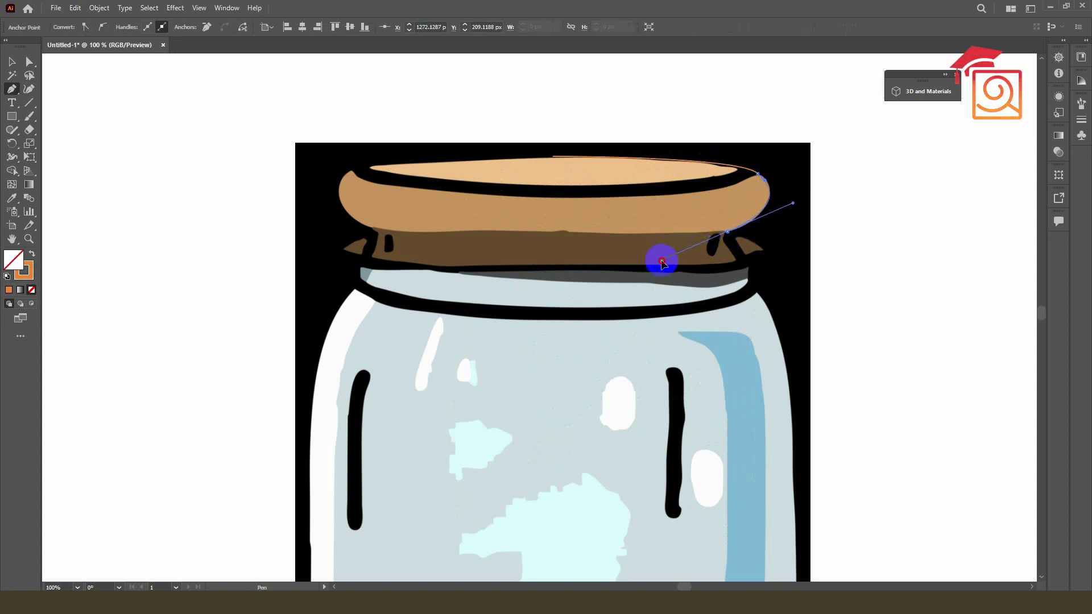
pyautogui.click(728, 232)
pyautogui.moveTo(733, 236)
pyautogui.mouseDown()
pyautogui.moveTo(765, 294)
pyautogui.moveTo(719, 332)
pyautogui.mouseUp()
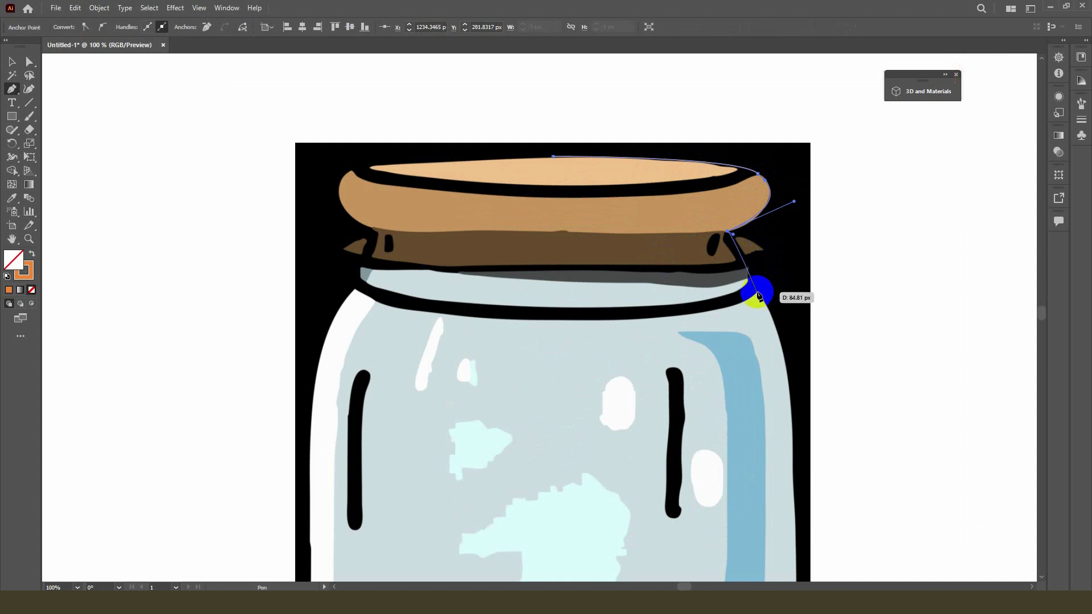
pyautogui.click(758, 293)
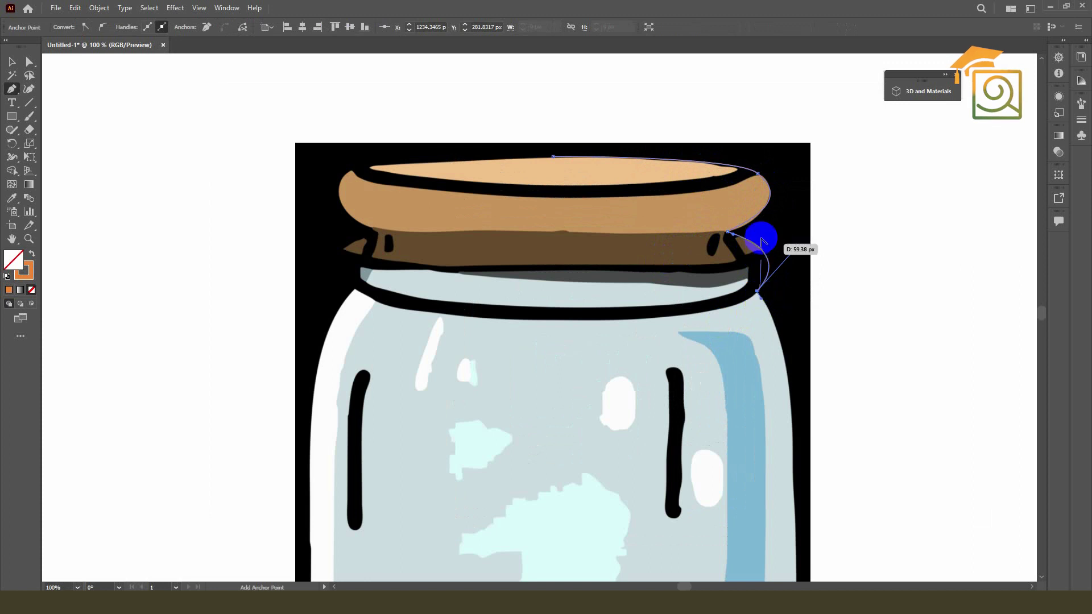
# Continue the path down the jar's right side and along the curved base, then end it.
pyautogui.scroll(-2, 763, 244)
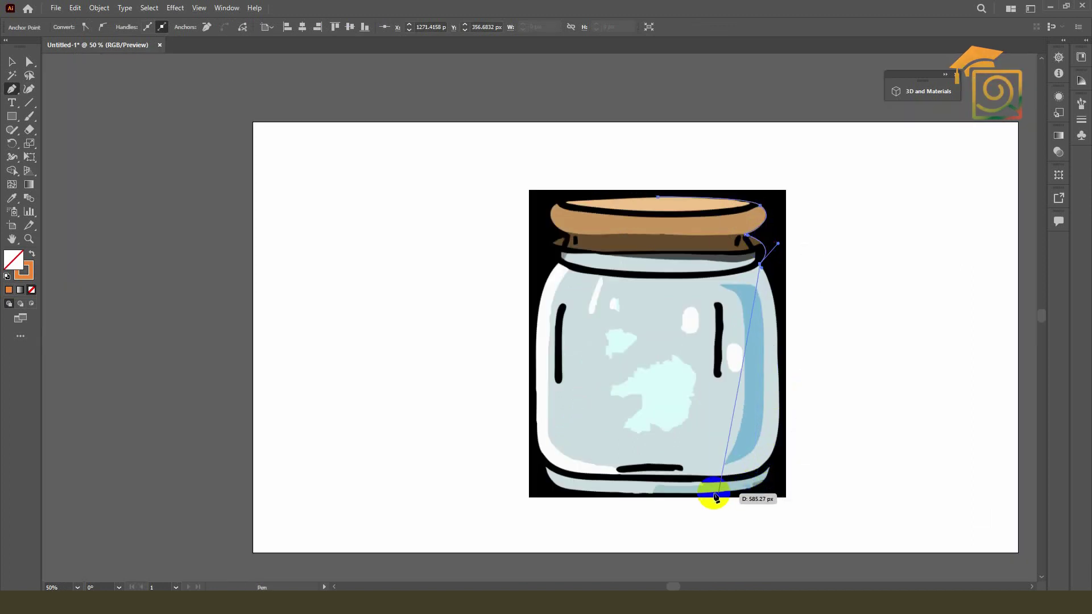
pyautogui.moveTo(765, 483); pyautogui.dragTo(745, 547)
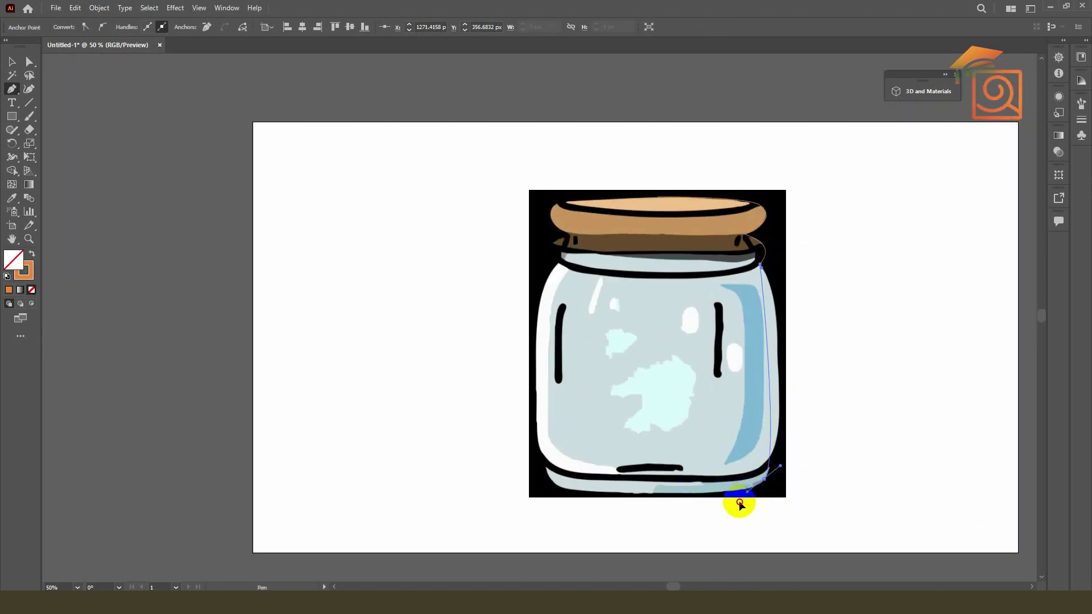
pyautogui.moveTo(744, 547); pyautogui.dragTo(731, 565)
pyautogui.hotkey('ctrl', 'z')
pyautogui.moveTo(784, 299); pyautogui.dragTo(780, 396)
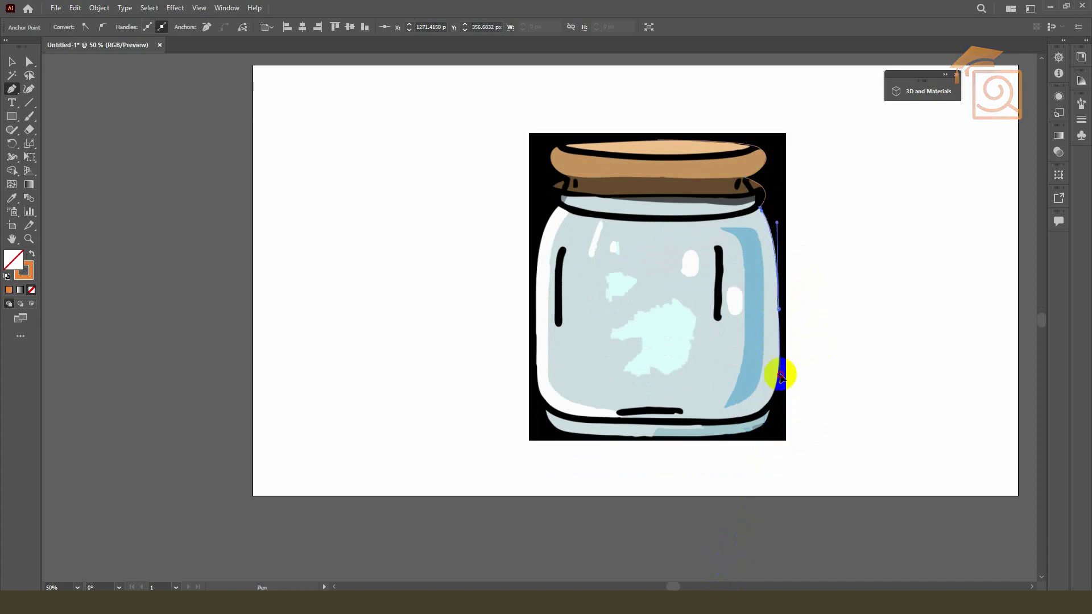
pyautogui.moveTo(780, 396); pyautogui.dragTo(780, 362)
pyautogui.moveTo(751, 435); pyautogui.dragTo(705, 437)
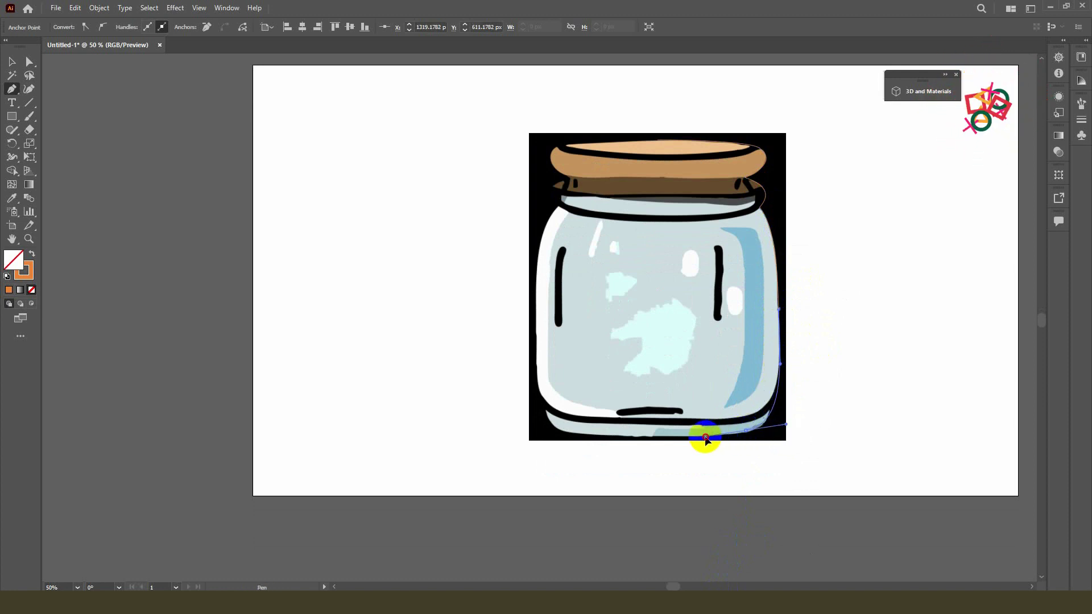
pyautogui.moveTo(705, 438); pyautogui.dragTo(671, 438)
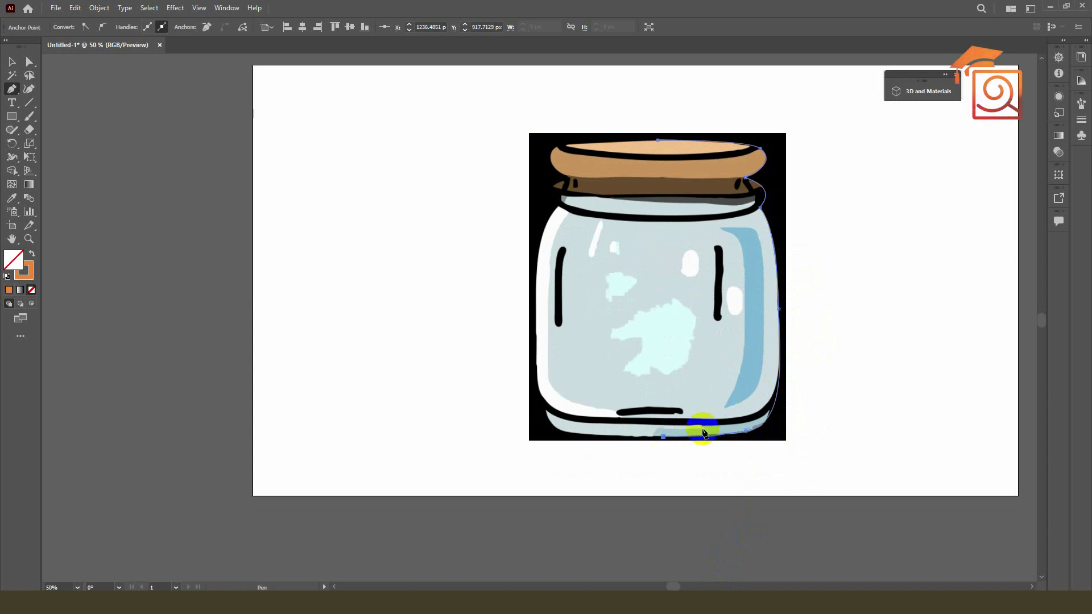
pyautogui.moveTo(665, 441); pyautogui.dragTo(649, 504)
pyautogui.keyDown('ctrl'); pyautogui.click(649, 504); pyautogui.keyUp('ctrl')
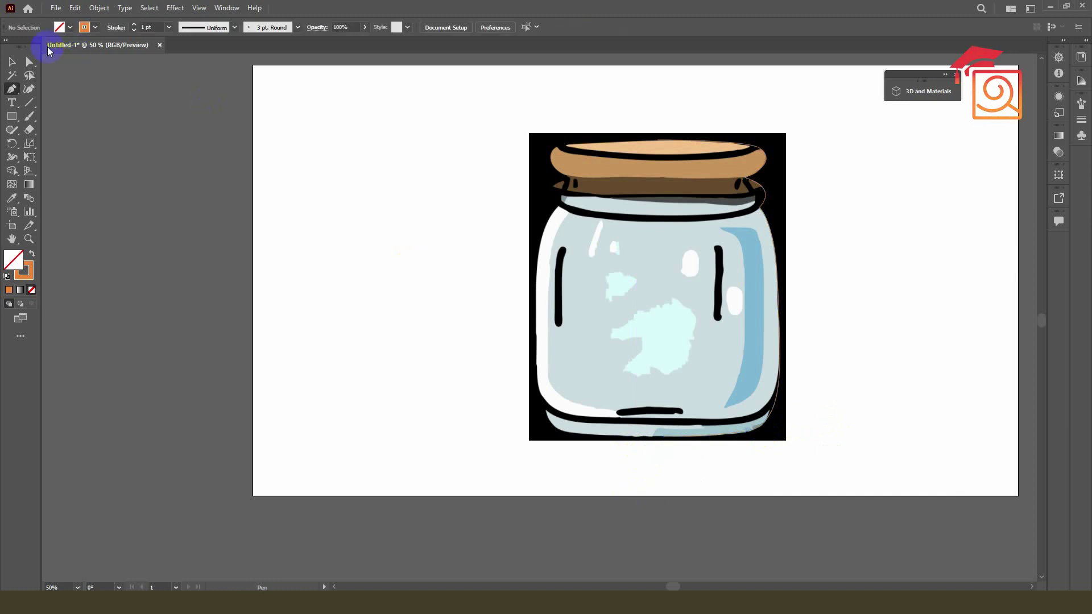
pyautogui.click(12, 61)
# Move the jar image to the left and nudge the outline's bottom-left anchor slightly left.
pyautogui.moveTo(675, 268); pyautogui.dragTo(165, 268)
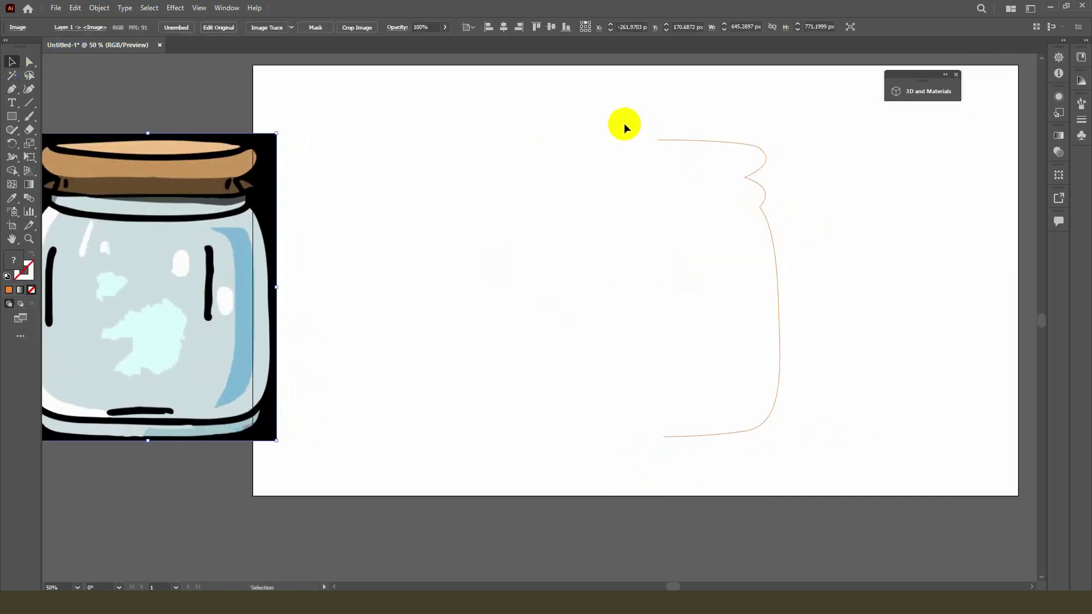
pyautogui.moveTo(738, 261); pyautogui.dragTo(737, 261)
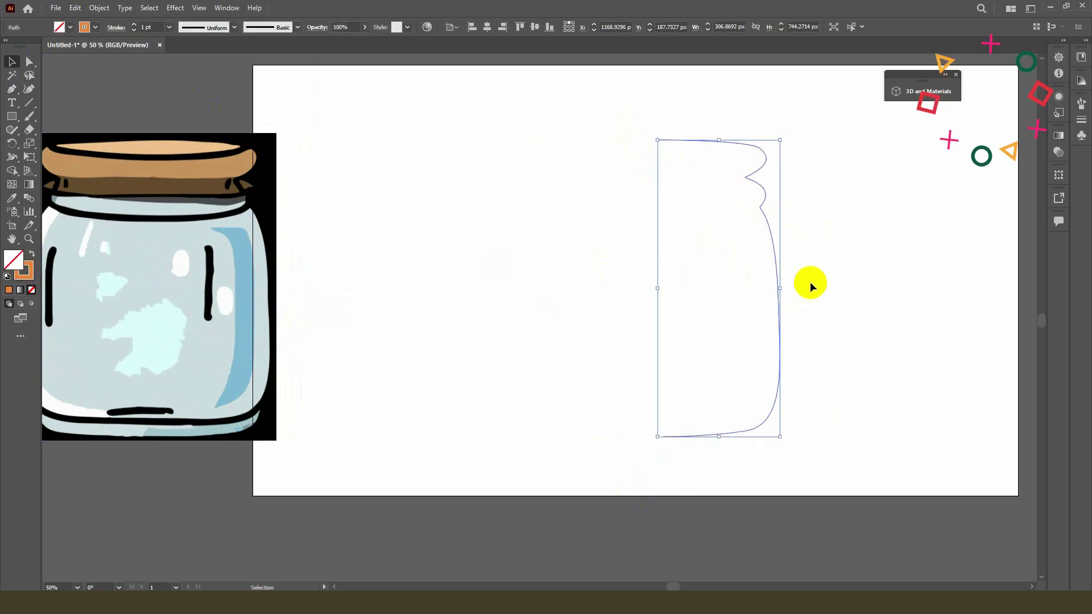
pyautogui.click(33, 68)
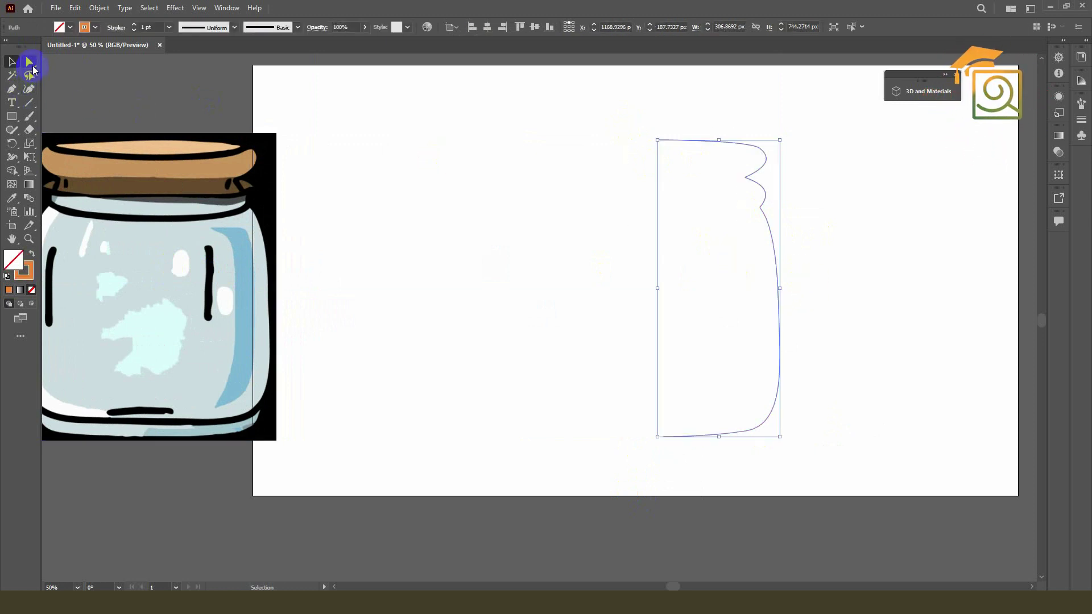
pyautogui.click(30, 62)
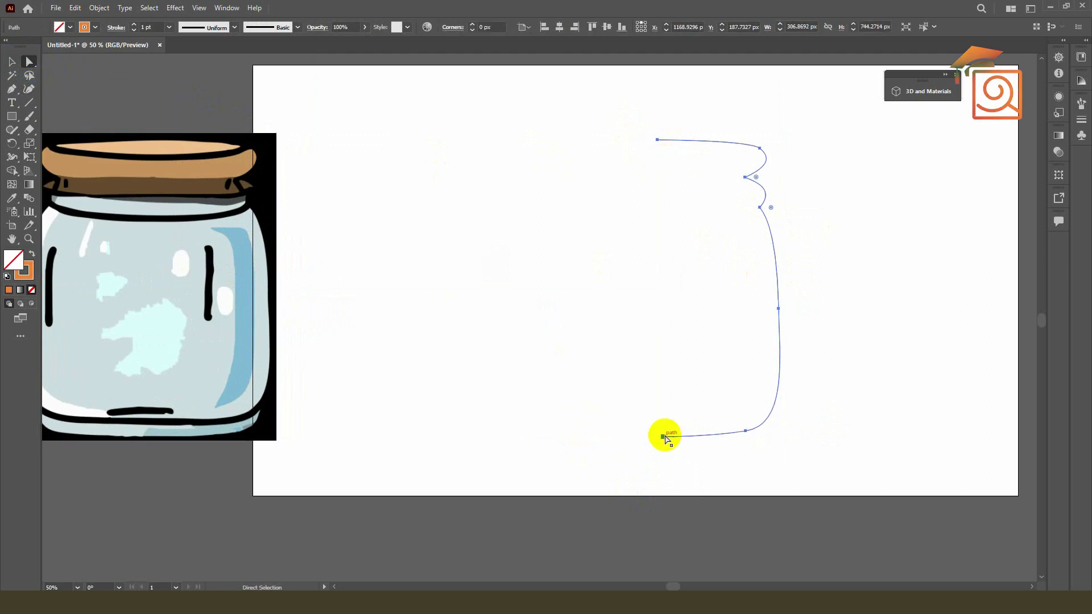
pyautogui.moveTo(663, 437); pyautogui.dragTo(656, 436)
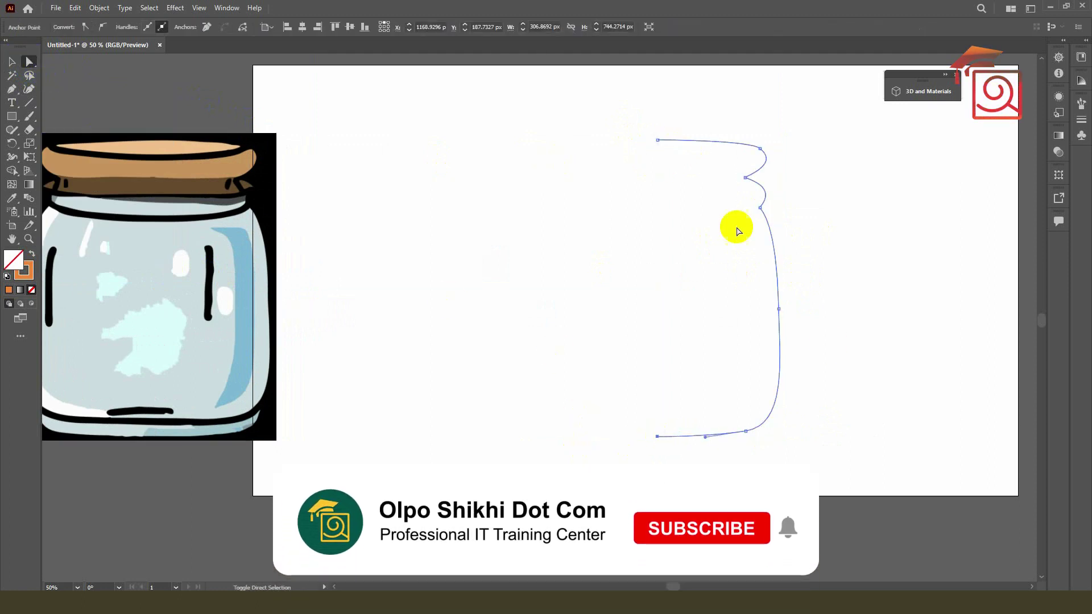
pyautogui.click(11, 61)
pyautogui.click(655, 246)
# Place a copy of the jar outline to the left and nudge the right outline.
pyautogui.moveTo(772, 237); pyautogui.dragTo(449, 237)
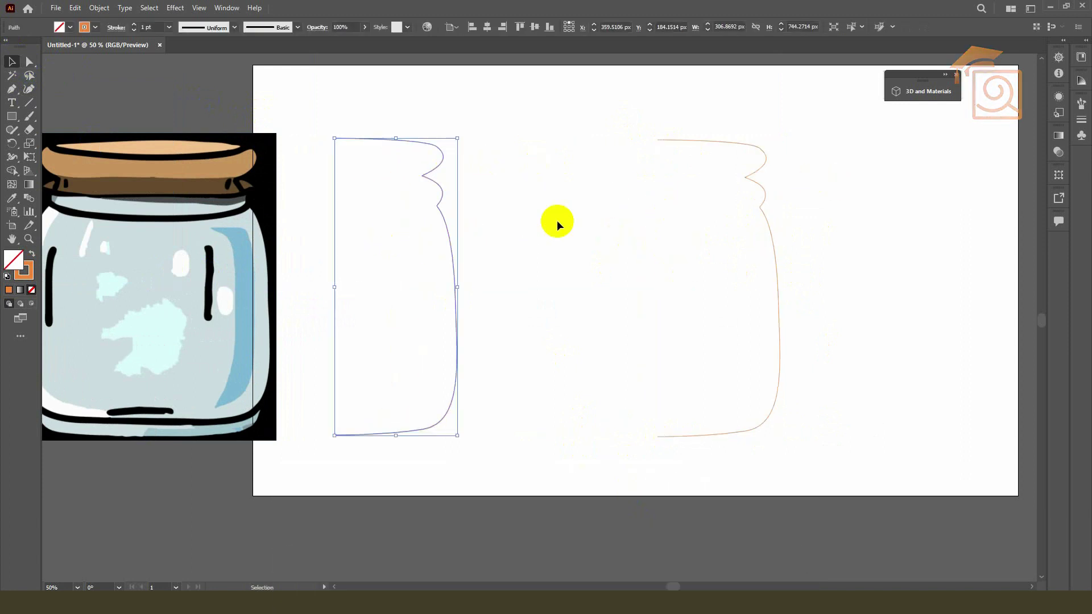
pyautogui.hotkey('ctrl', '-')
pyautogui.hotkey('ctrl', '-')
pyautogui.moveTo(664, 223); pyautogui.dragTo(694, 219)
pyautogui.scroll(1, 694, 220)
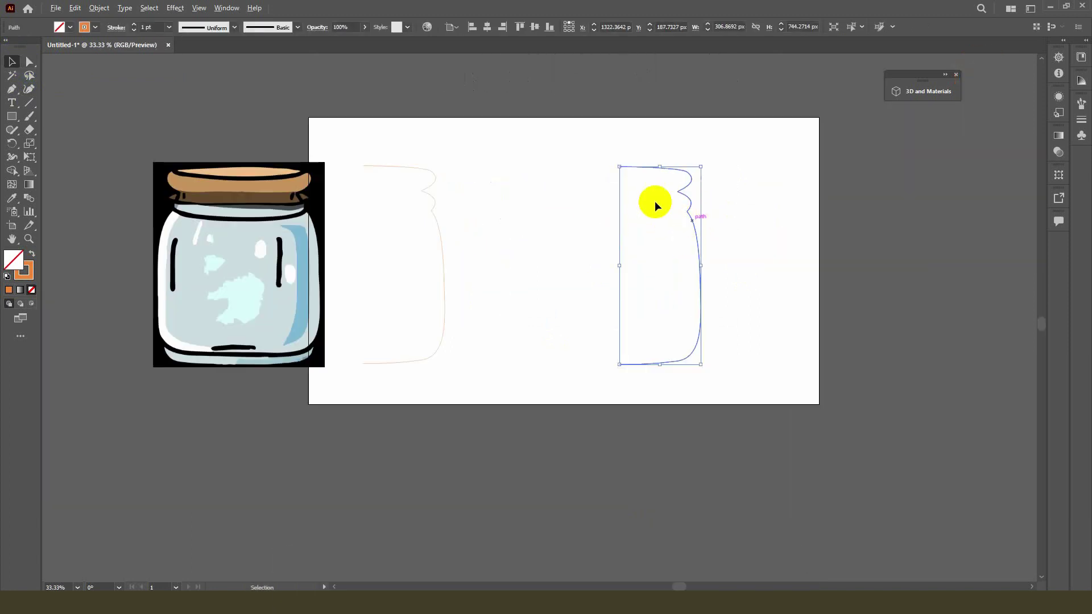
pyautogui.click(134, 26)
# Try a 3D Revolve on the right jar profile, then undo back to a flat outline.
pyautogui.click(175, 8)
pyautogui.moveTo(206, 73)
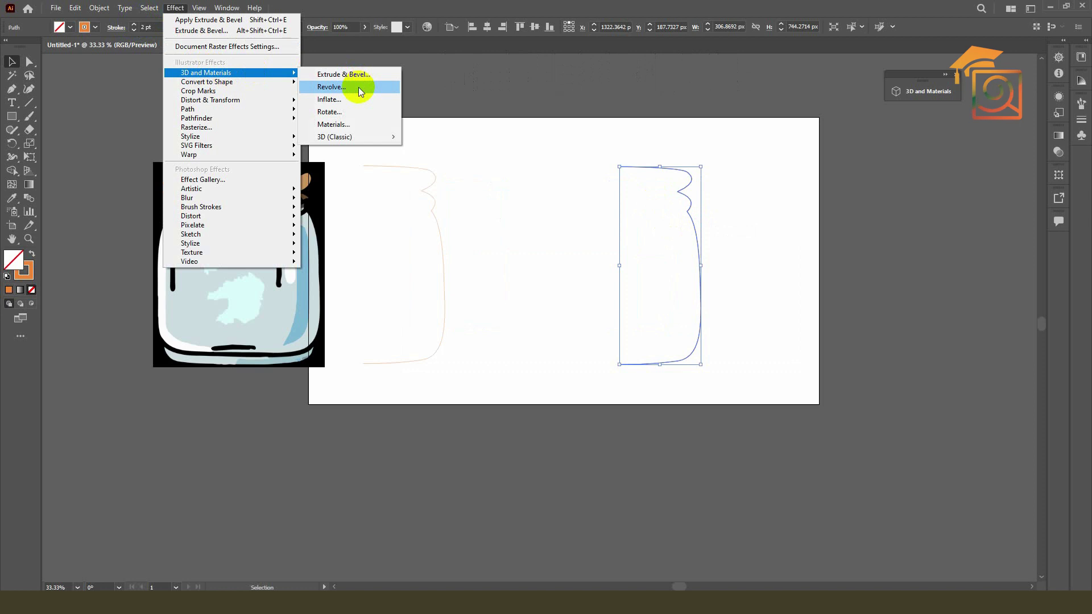
pyautogui.click(358, 87)
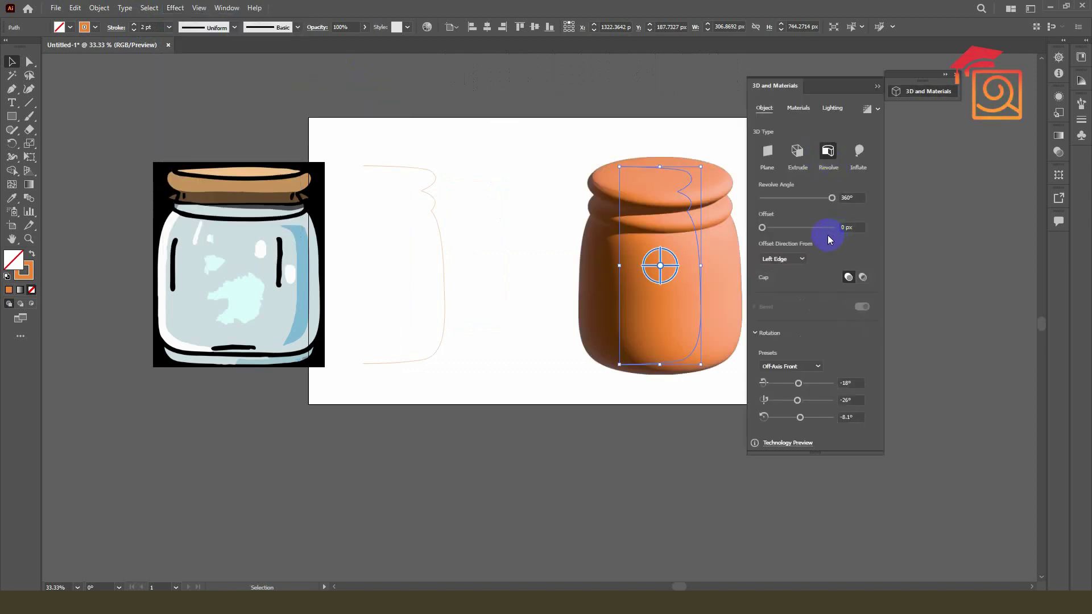
pyautogui.click(877, 88)
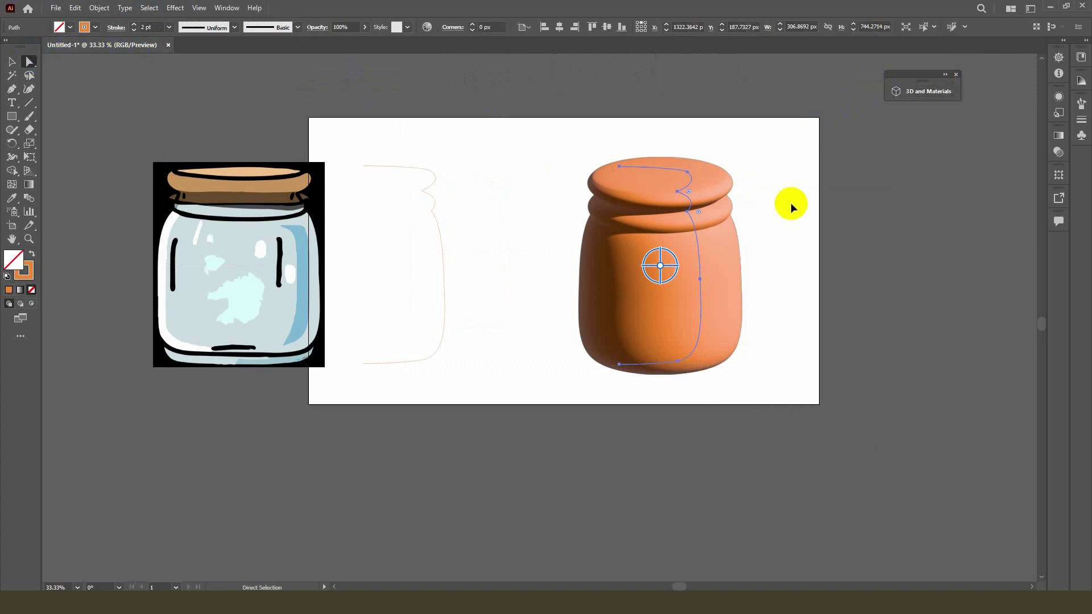
pyautogui.hotkey('ctrl', 'z')
pyautogui.scroll(2, 675, 179)
# Slide the right profile's top anchor rightward to shorten the jar's flat top.
pyautogui.click(572, 154)
pyautogui.moveTo(574, 155); pyautogui.dragTo(680, 165)
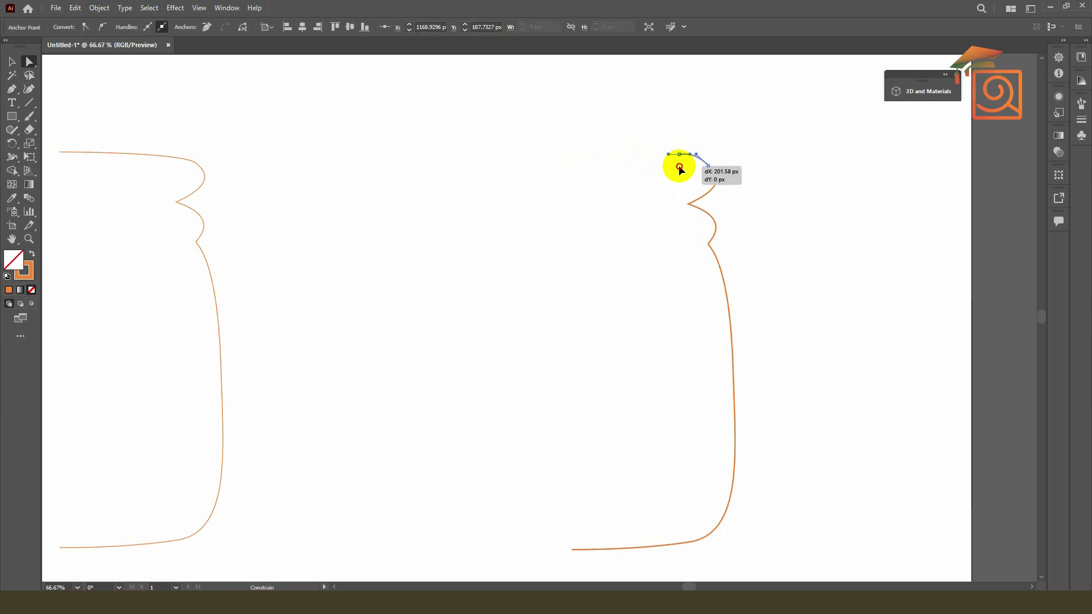
pyautogui.moveTo(679, 167); pyautogui.dragTo(679, 168)
pyautogui.click(14, 61)
pyautogui.click(726, 198)
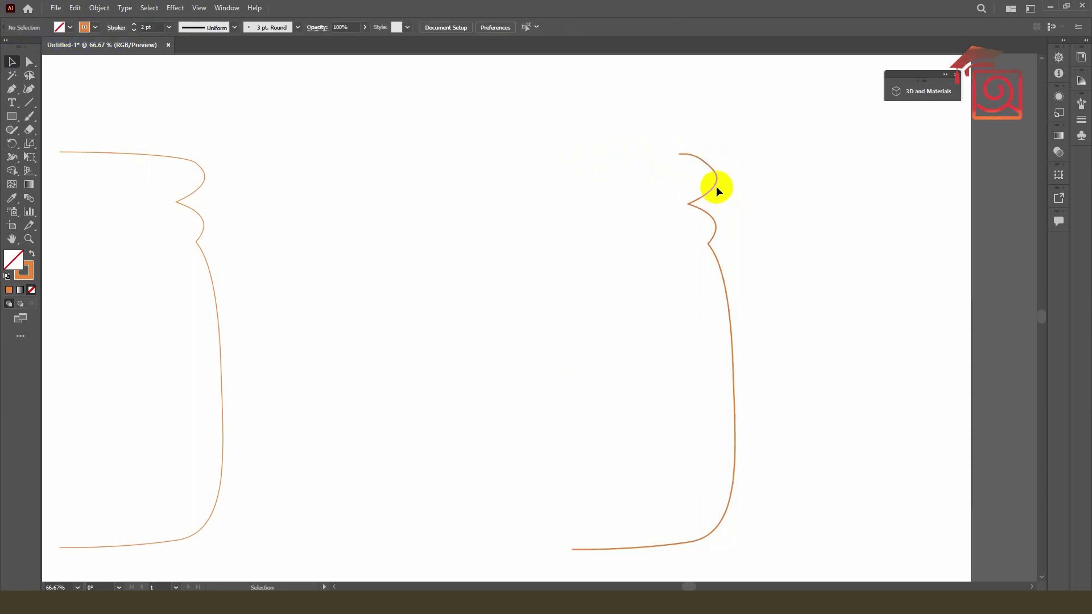
# Drag the top anchor's handle to round the jar's lip.
pyautogui.click(30, 62)
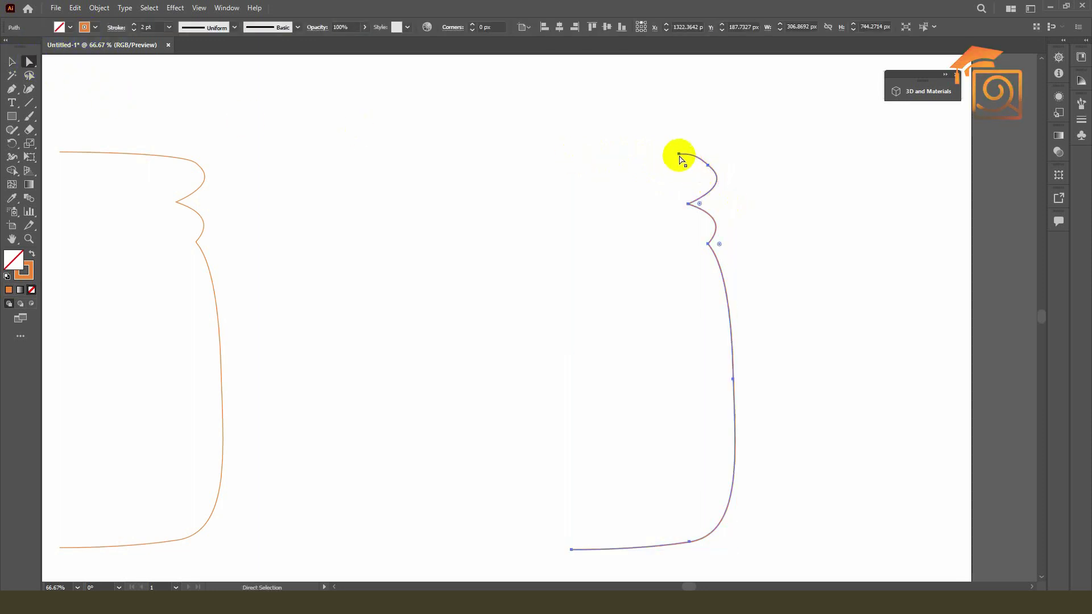
pyautogui.click(679, 153)
pyautogui.scroll(2, 708, 166)
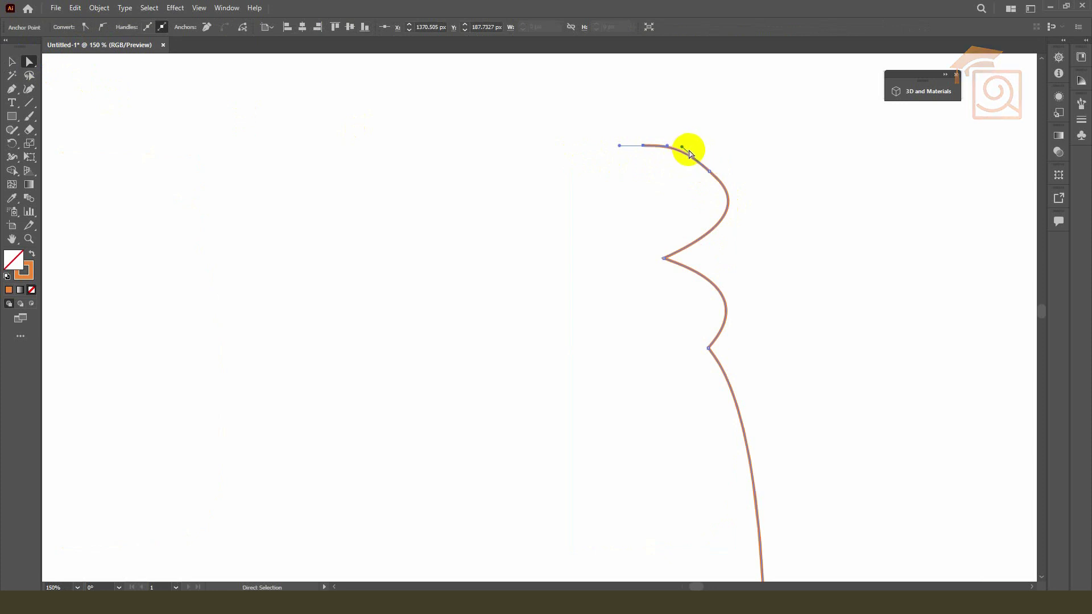
pyautogui.moveTo(682, 146); pyautogui.dragTo(707, 165)
pyautogui.scroll(-2, 694, 171)
# Reselect the whole right profile and open the Effect menu.
pyautogui.click(12, 61)
pyautogui.click(655, 207)
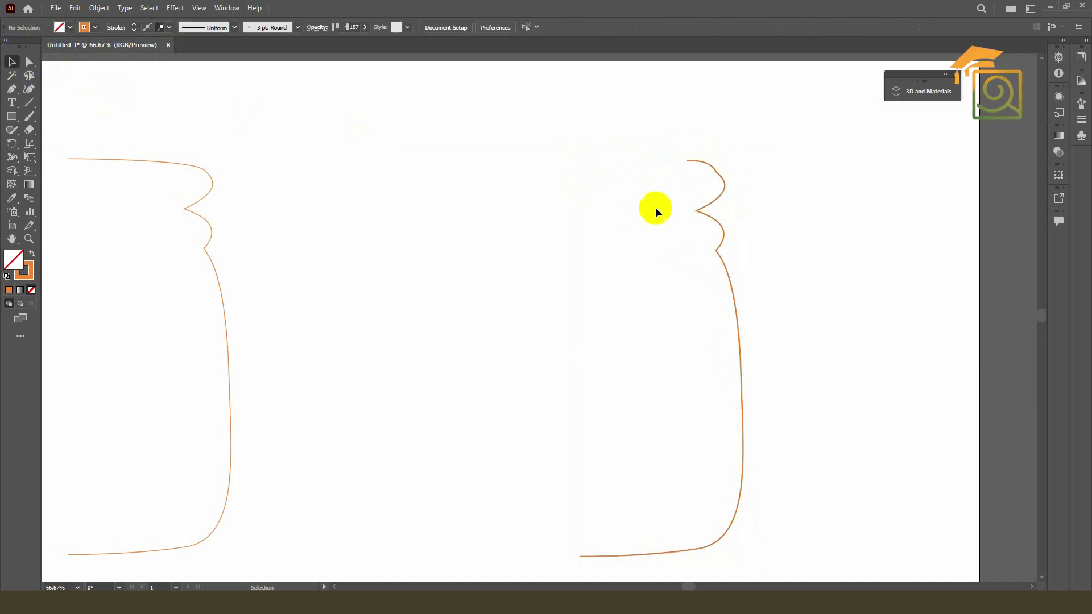
pyautogui.click(716, 203)
pyautogui.click(175, 8)
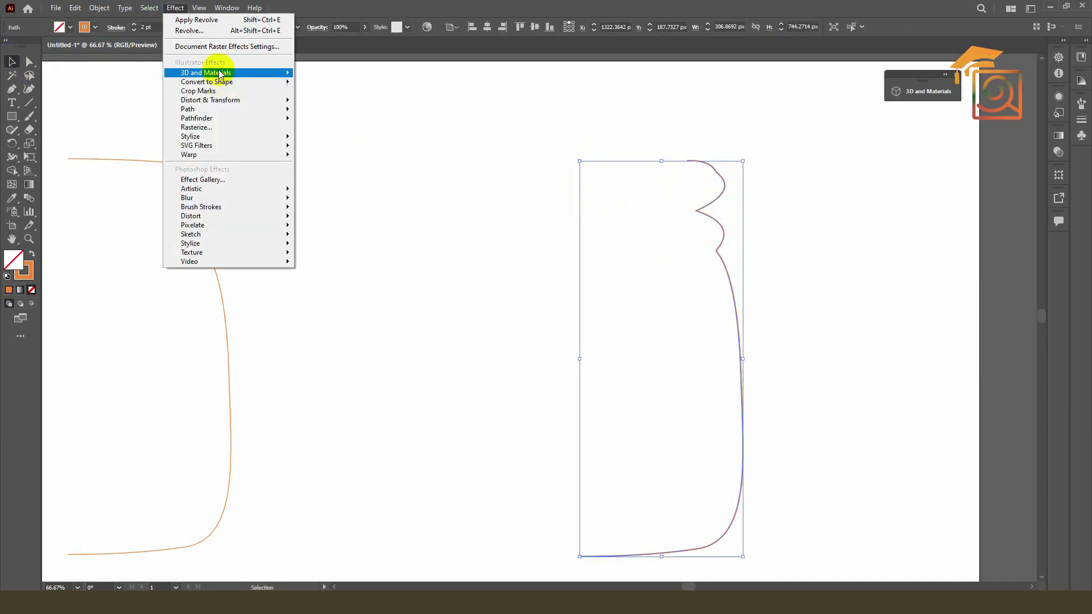
# Apply 3D Revolve to the reshaped profile and show its Materials options.
pyautogui.click(358, 87)
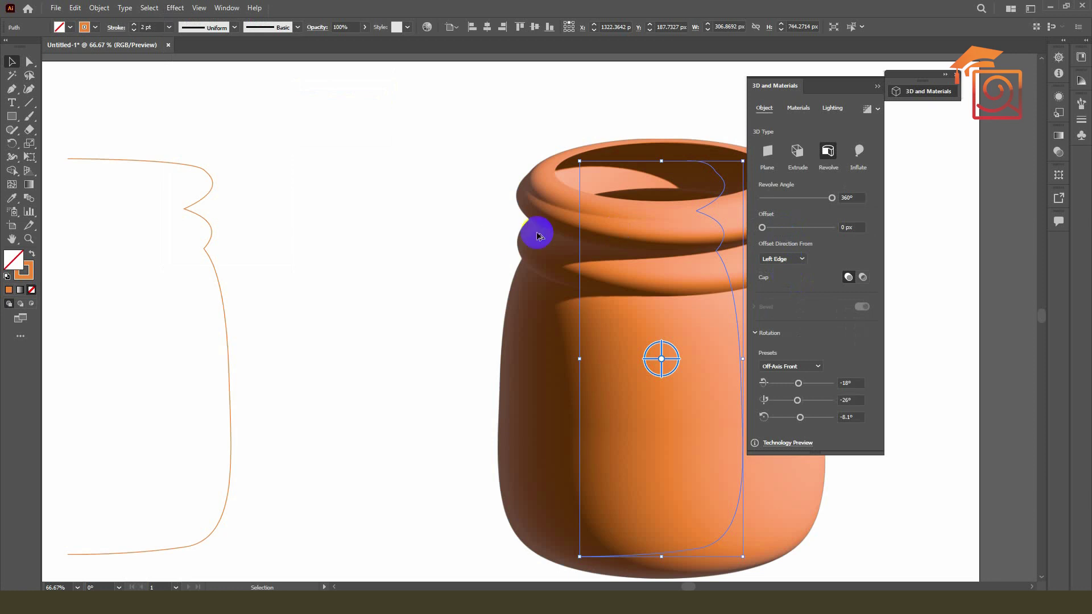
pyautogui.scroll(-1, 499, 234)
pyautogui.scroll(-1, 499, 235)
pyautogui.scroll(1, 611, 267)
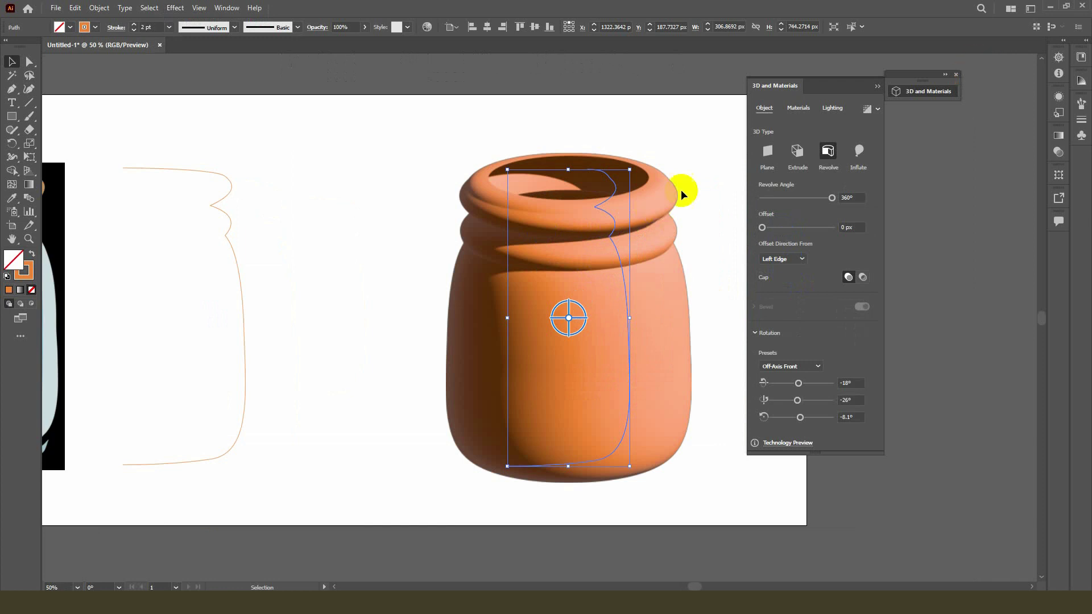
pyautogui.click(799, 109)
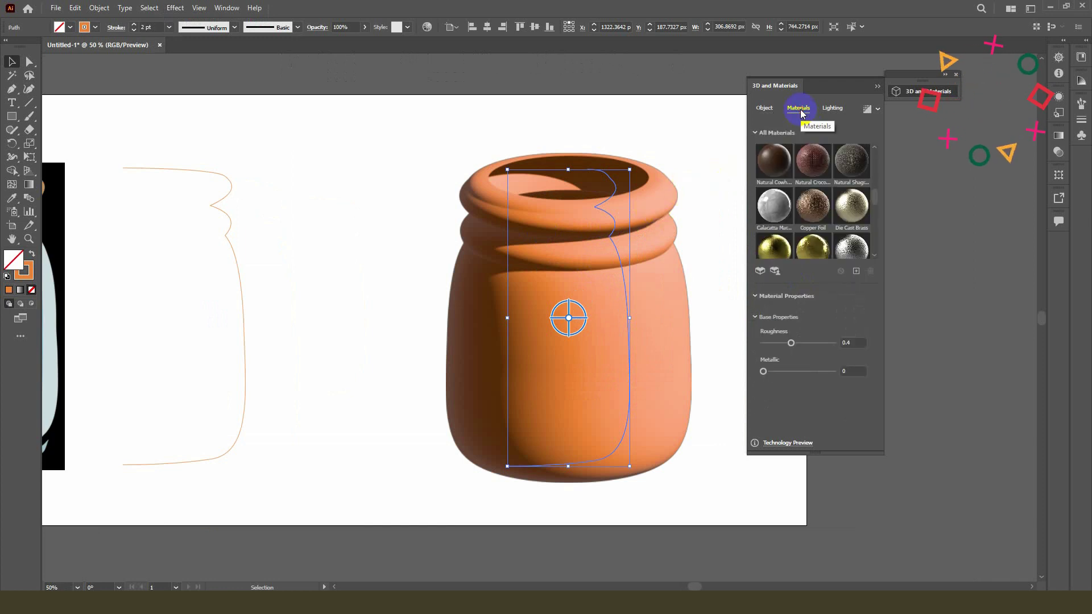
# Apply the red camellia floral material from Your Materials to the 3D jar.
pyautogui.click(756, 134)
pyautogui.click(756, 178)
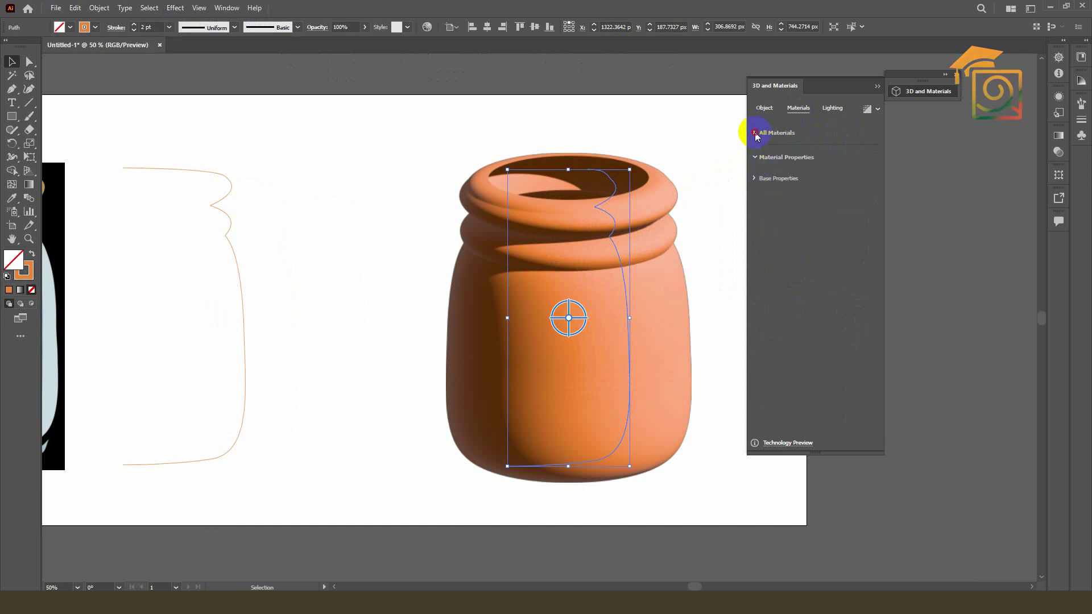
pyautogui.click(754, 133)
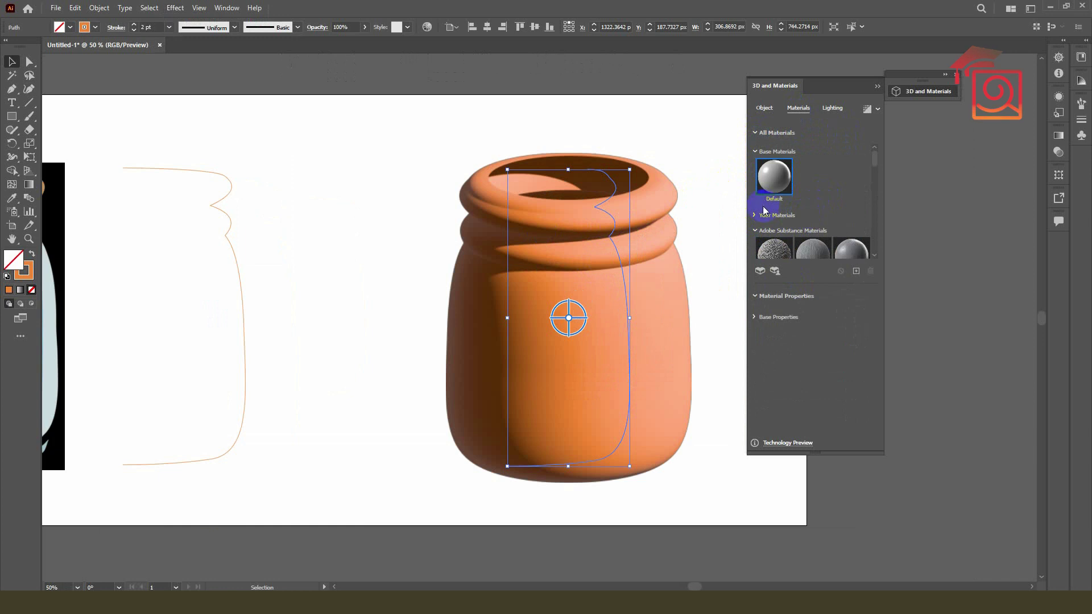
pyautogui.moveTo(877, 166); pyautogui.dragTo(874, 171)
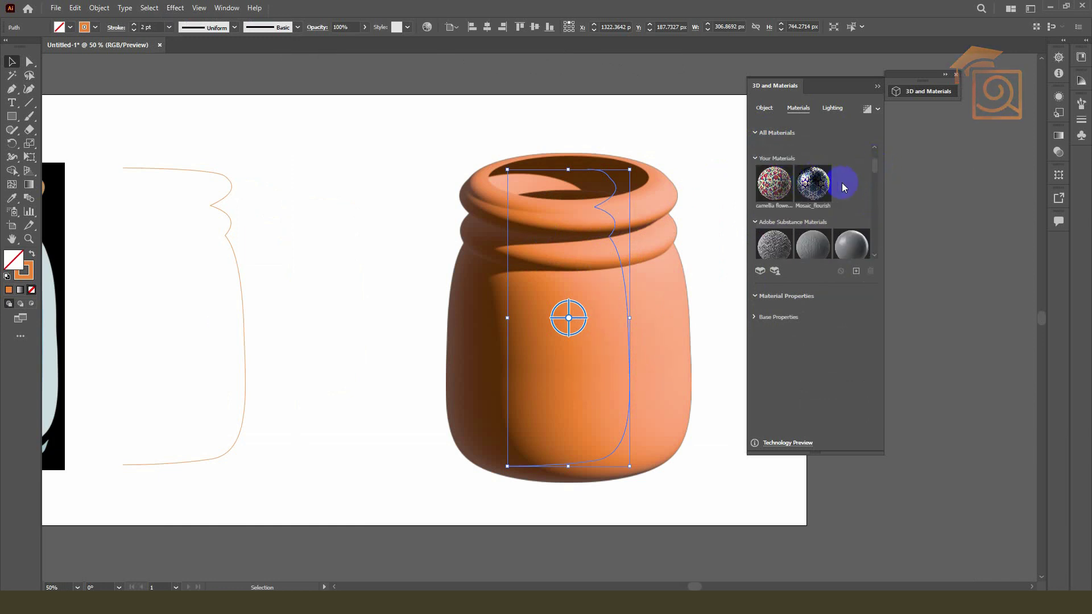
pyautogui.click(813, 188)
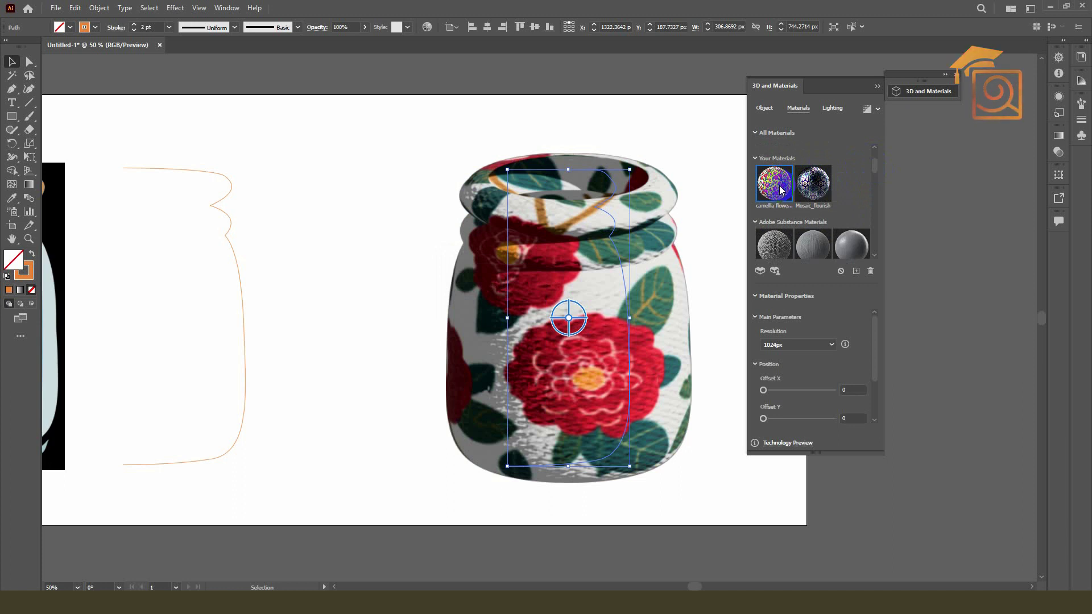
# Raise the camellia material's Density to about 385, then collapse the material settings.
pyautogui.moveTo(876, 339)
pyautogui.mouseDown()
pyautogui.moveTo(868, 411)
pyautogui.moveTo(868, 312)
pyautogui.mouseUp()
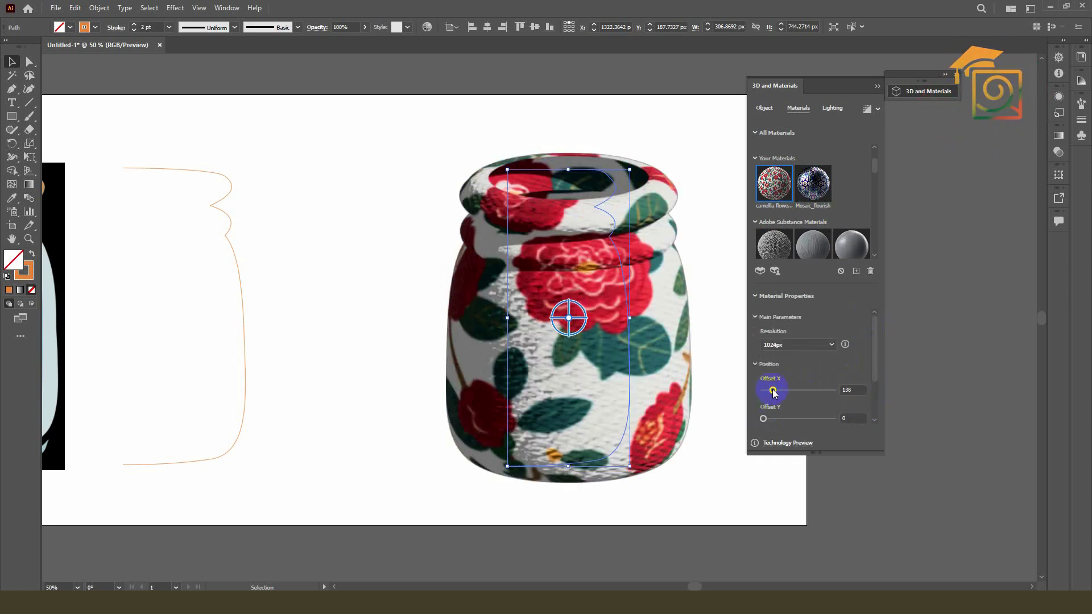
pyautogui.scroll(-3, 785, 398)
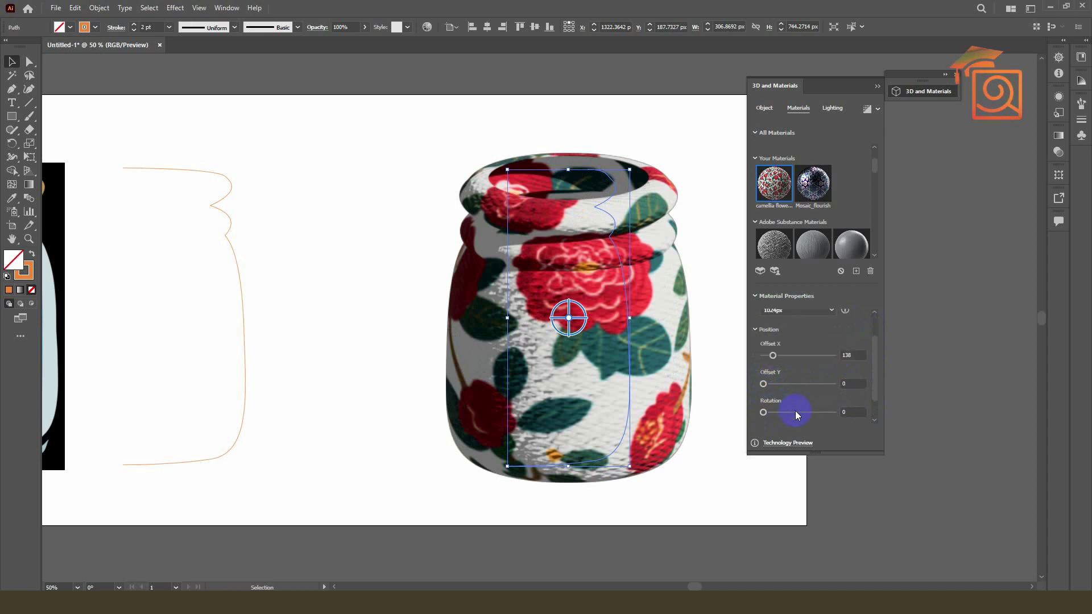
pyautogui.moveTo(769, 412)
pyautogui.mouseDown()
pyautogui.moveTo(782, 412)
pyautogui.moveTo(744, 411)
pyautogui.mouseUp()
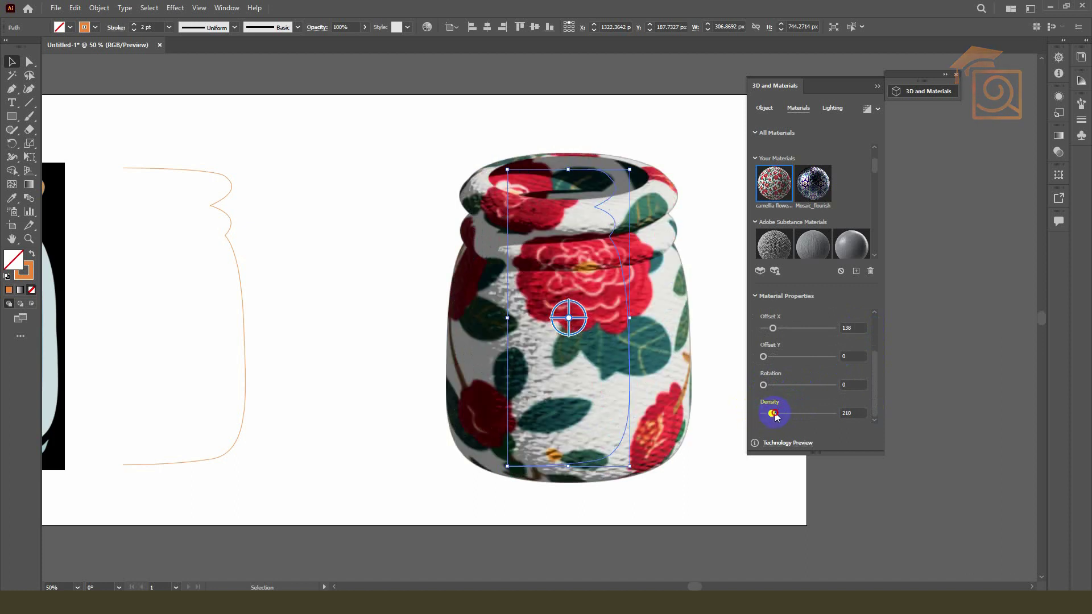
pyautogui.moveTo(782, 414); pyautogui.dragTo(788, 415)
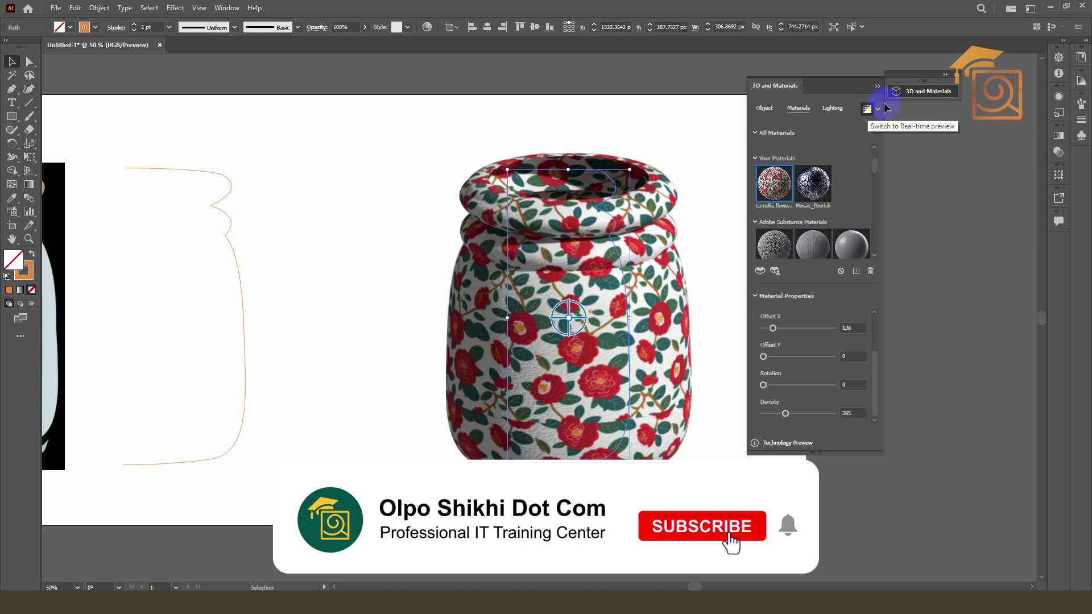
pyautogui.click(878, 86)
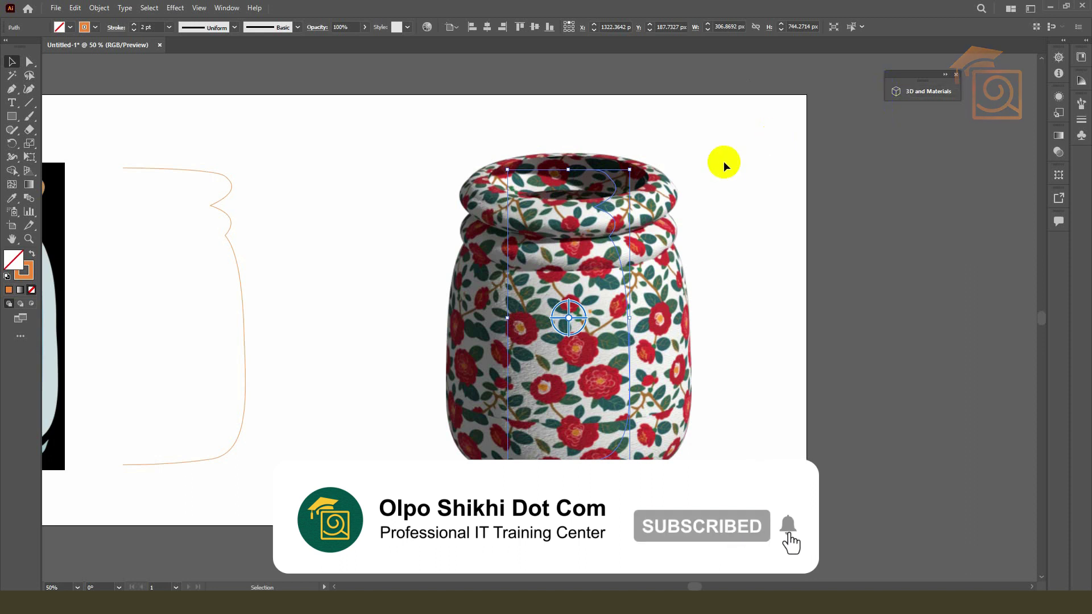
# Delete an anchor point from the rim curve of the jar's profile path.
pyautogui.click(29, 62)
pyautogui.click(566, 183)
pyautogui.scroll(2, 592, 190)
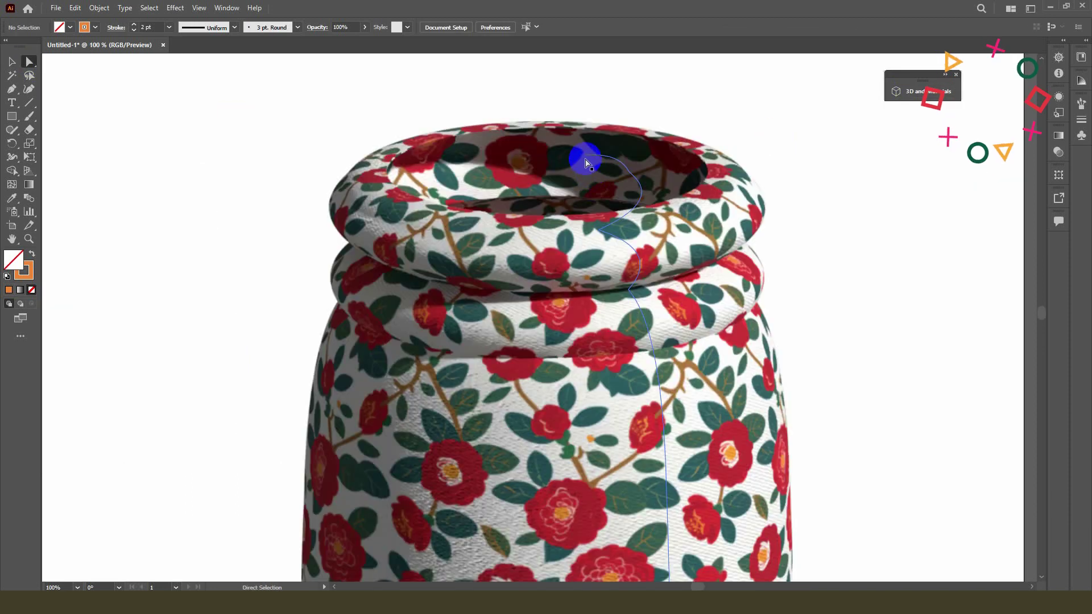
pyautogui.click(637, 170)
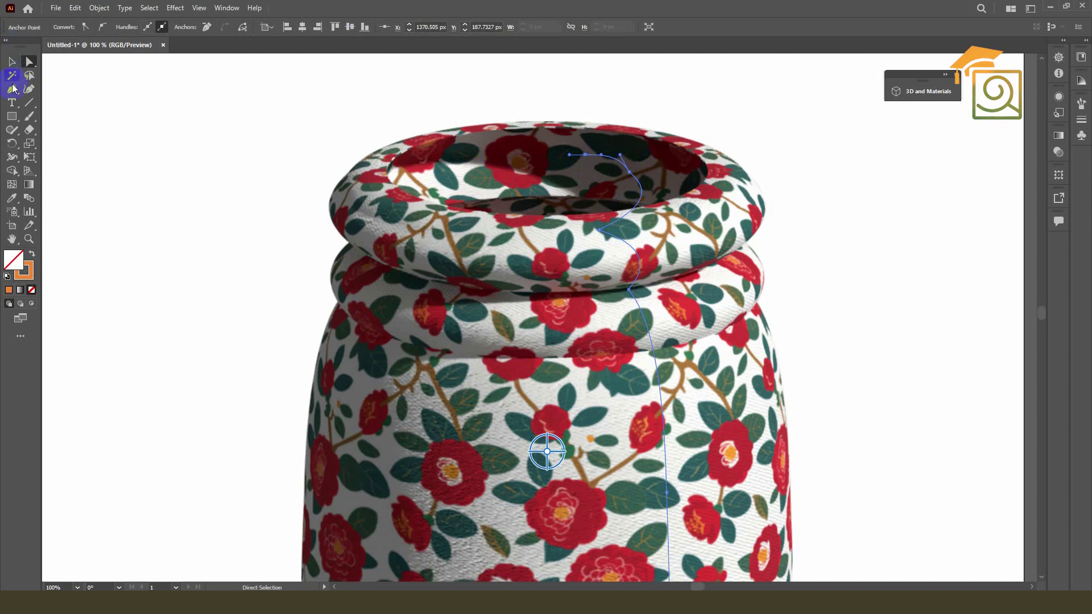
pyautogui.click(11, 89)
pyautogui.click(631, 176)
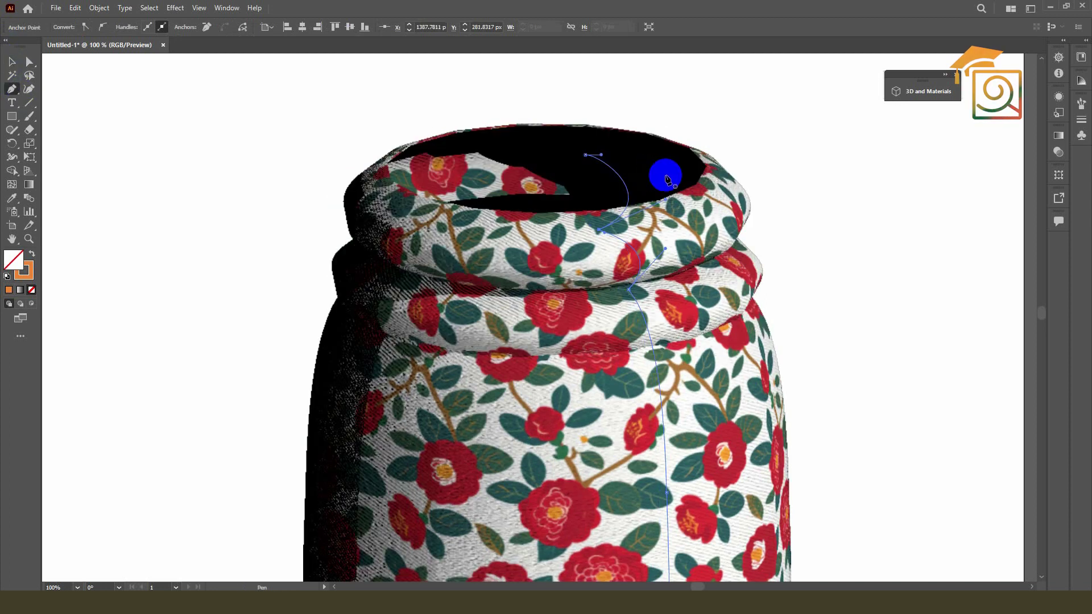
# Drag the rim anchors and curve handles to reshape the jar's lip.
pyautogui.click(29, 61)
pyautogui.click(657, 205)
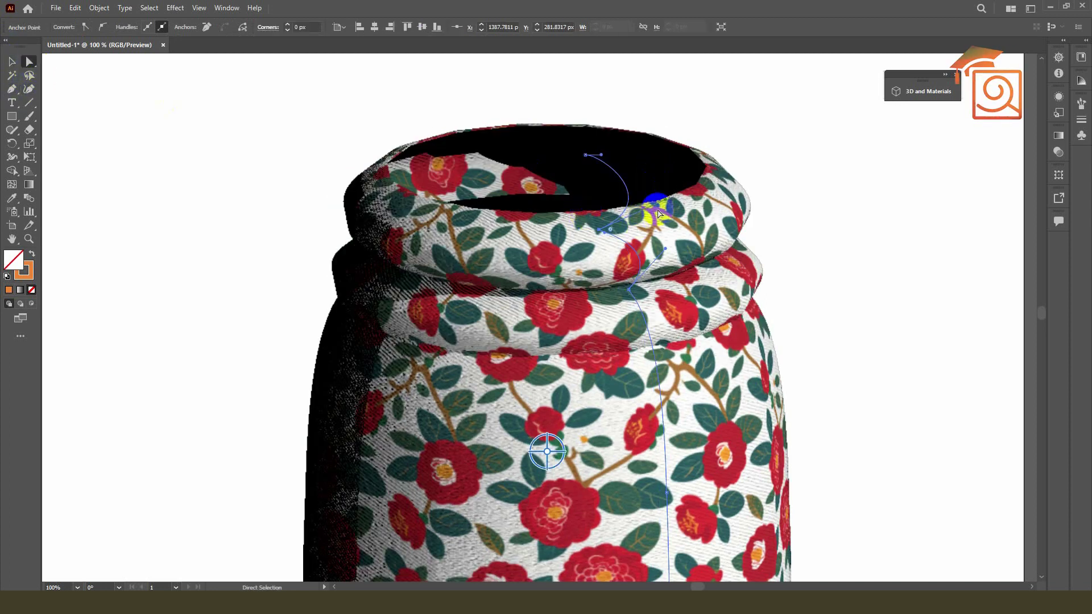
pyautogui.moveTo(667, 205); pyautogui.dragTo(715, 162)
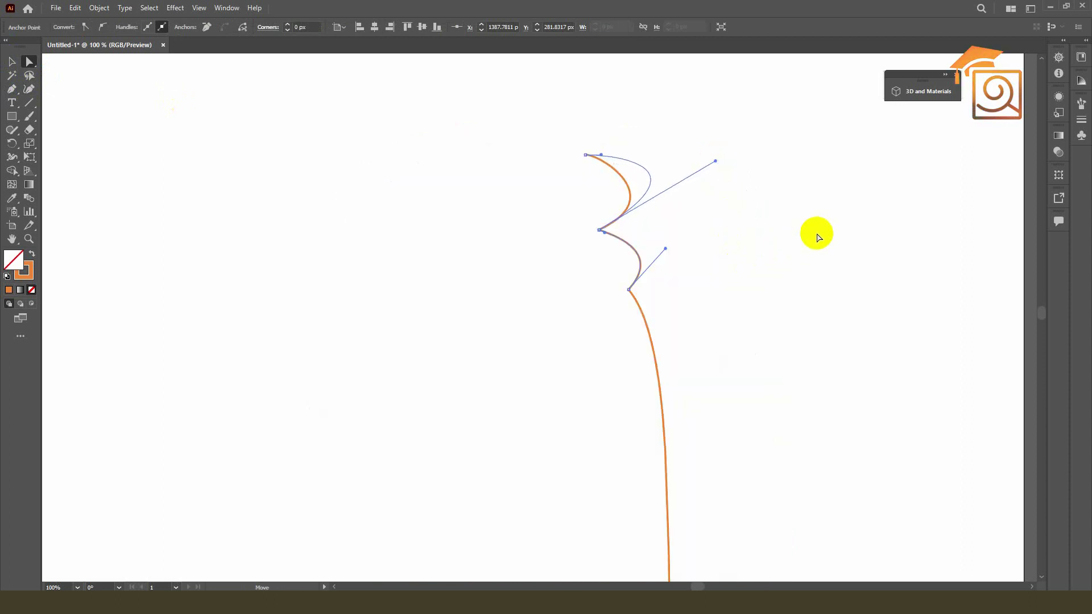
pyautogui.scroll(-2, 804, 238)
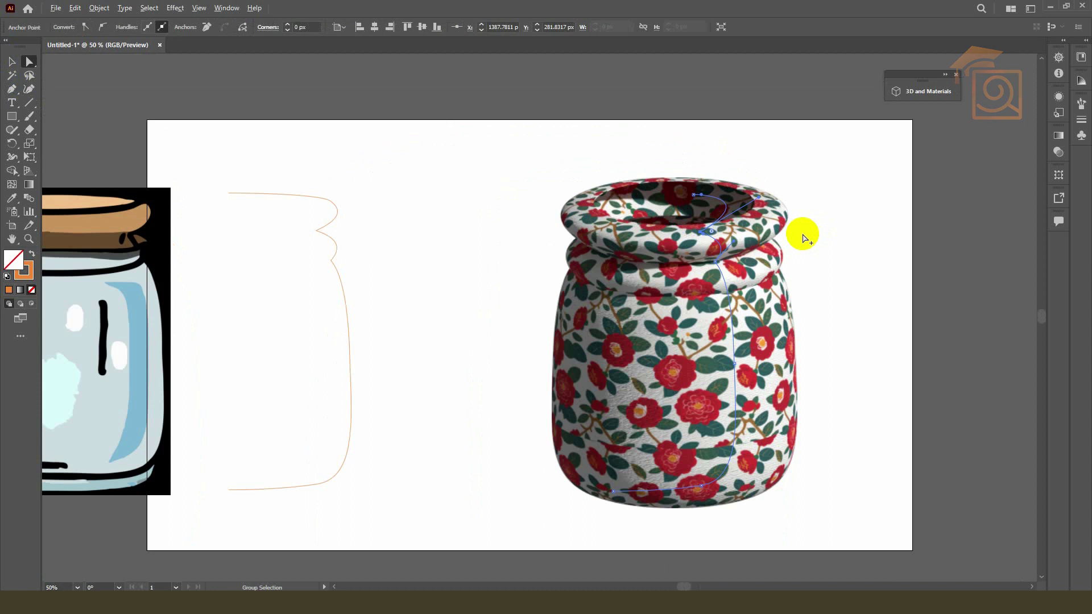
pyautogui.scroll(1, 805, 238)
pyautogui.moveTo(728, 207)
pyautogui.mouseDown()
pyautogui.moveTo(658, 183)
pyautogui.moveTo(671, 200)
pyautogui.mouseUp()
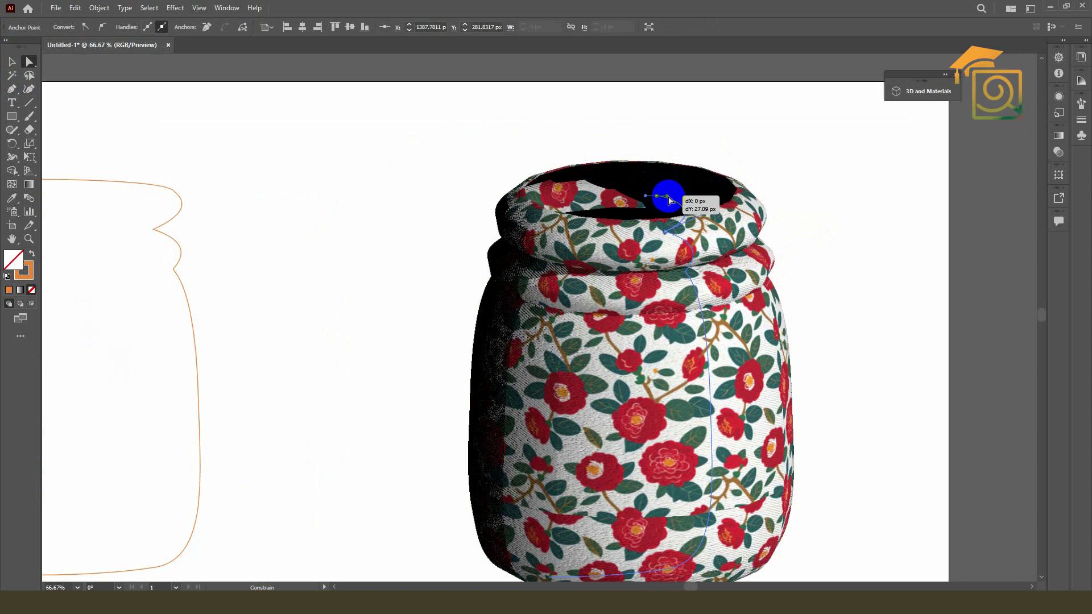
pyautogui.moveTo(670, 200); pyautogui.dragTo(673, 191)
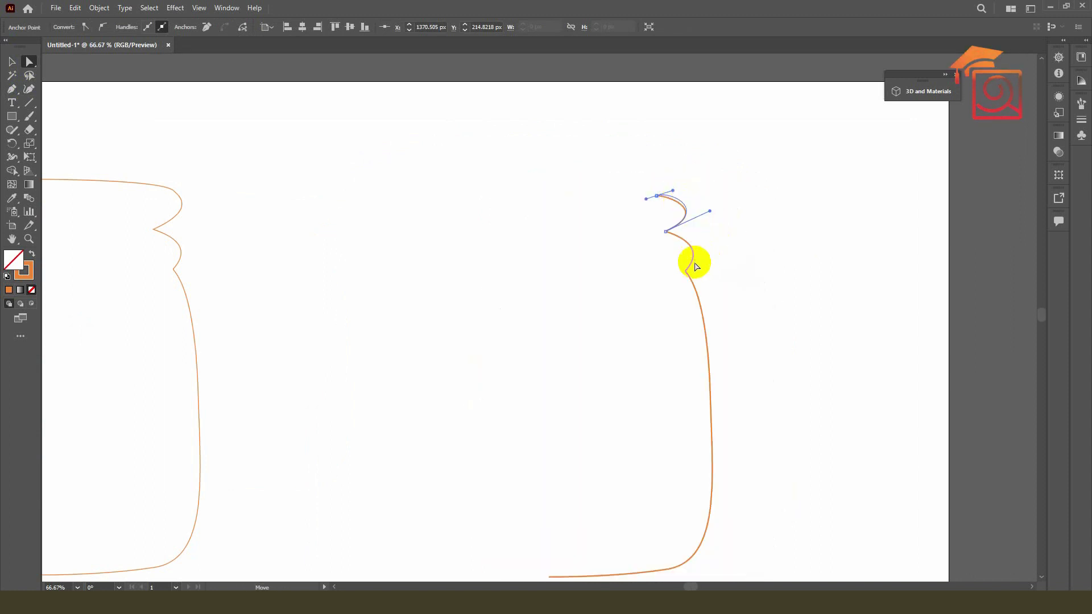
# Reshape the neck curve below the rim and deselect to review the jar.
pyautogui.click(707, 244)
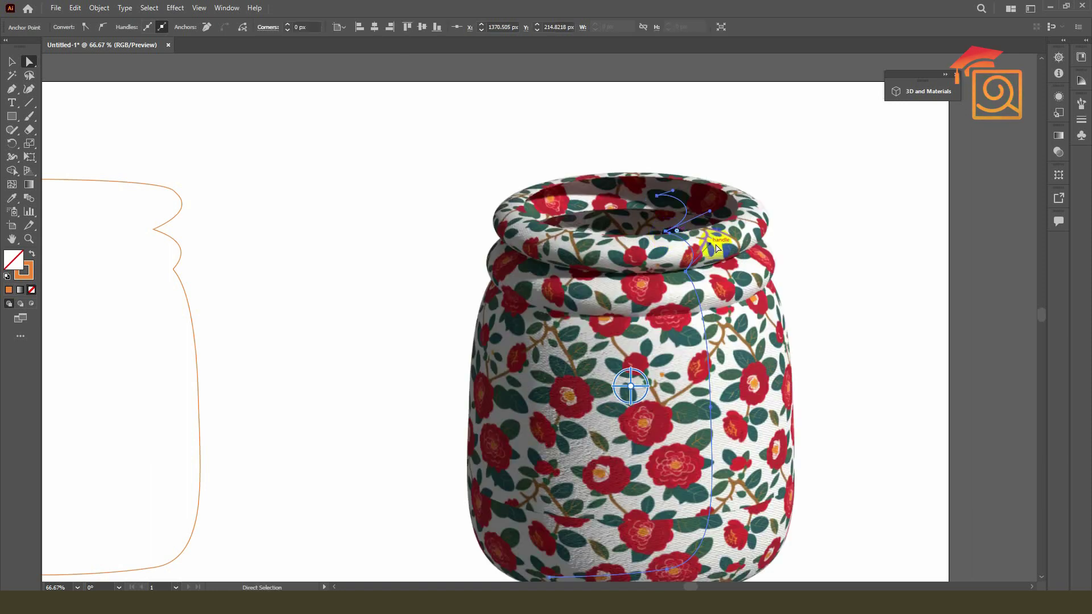
pyautogui.moveTo(709, 245); pyautogui.dragTo(719, 237)
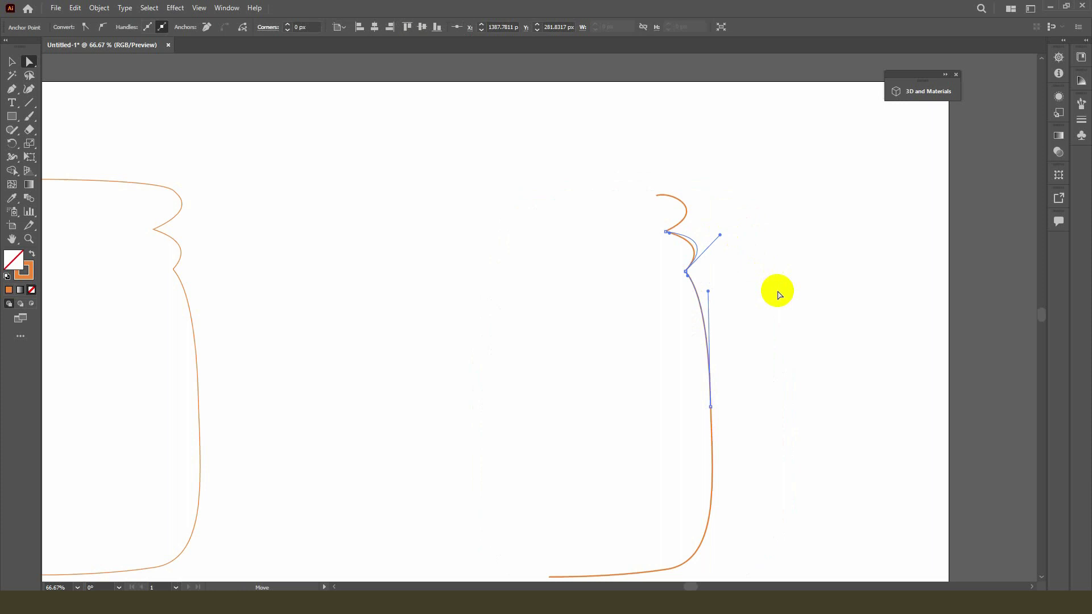
pyautogui.click(786, 223)
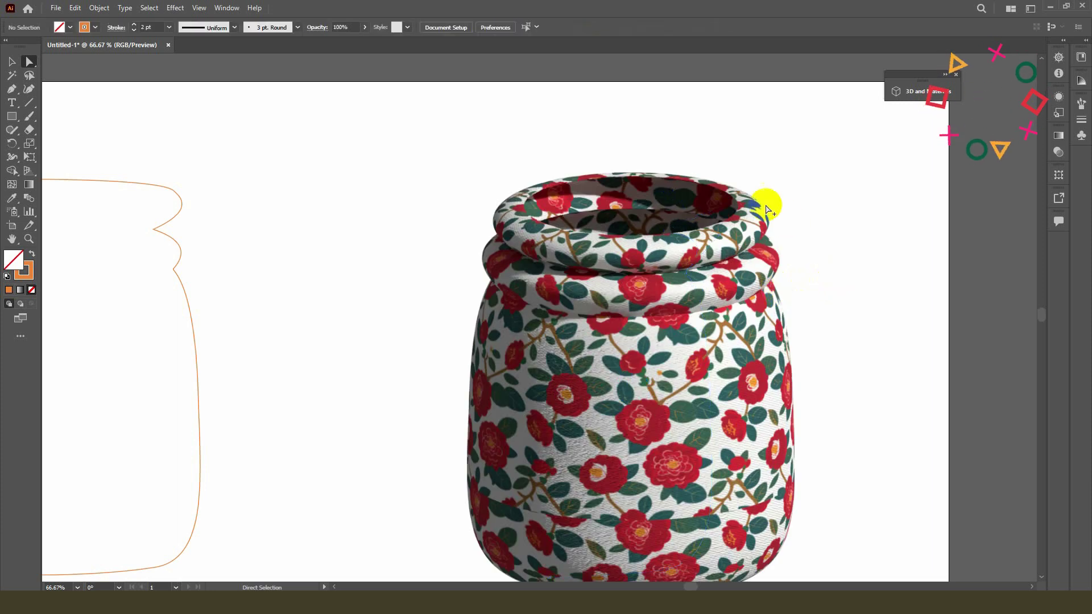
pyautogui.scroll(-1, 787, 223)
pyautogui.scroll(-1, 787, 223)
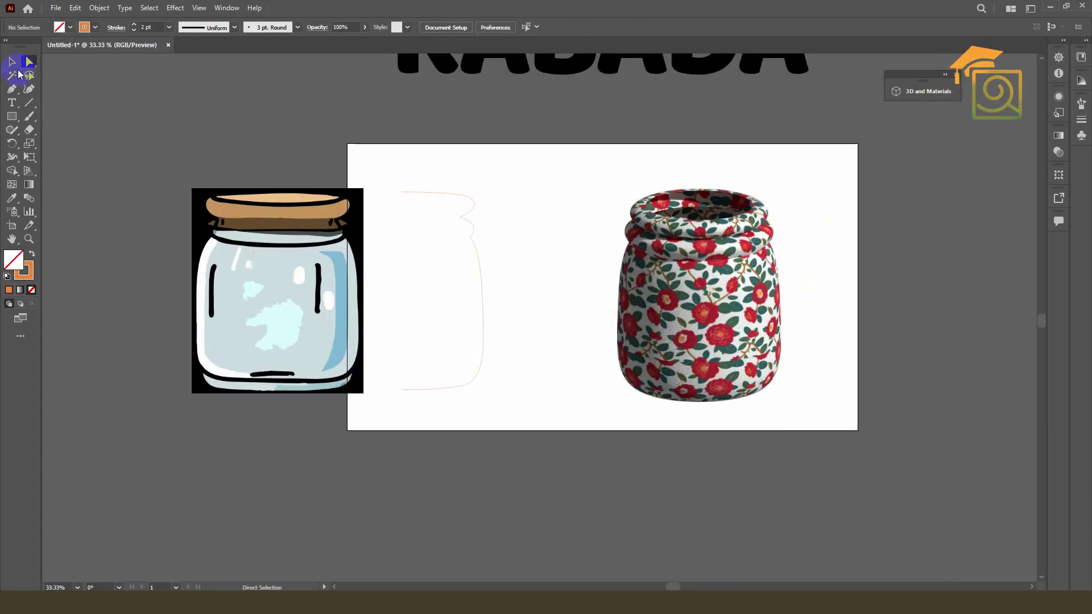
pyautogui.click(11, 61)
# Rotate the selected jar with its 3D widget so it leans diagonally.
pyautogui.click(717, 271)
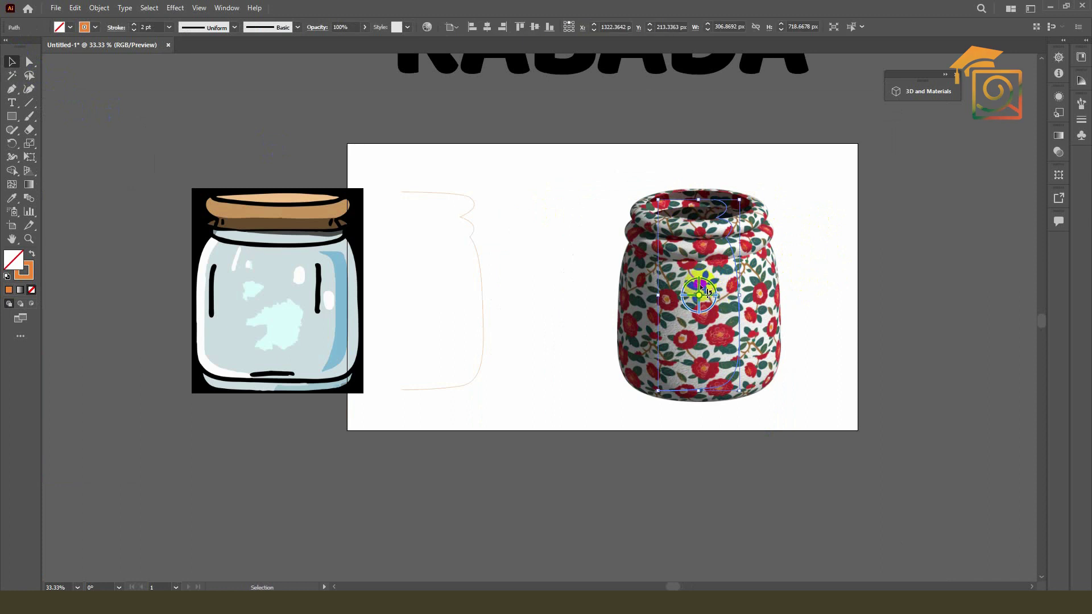
pyautogui.moveTo(705, 290); pyautogui.dragTo(708, 307)
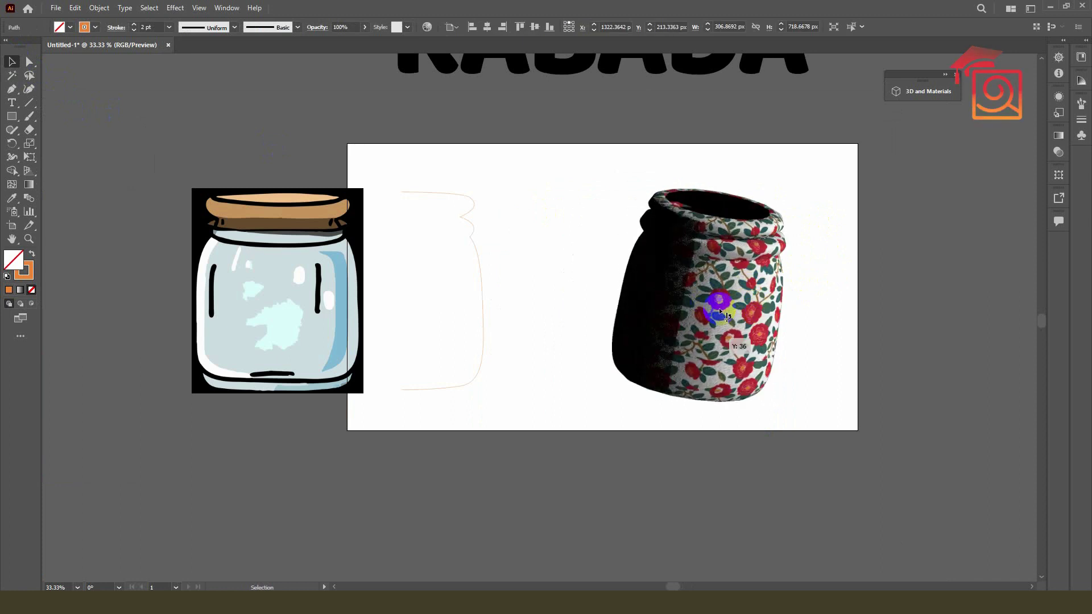
pyautogui.moveTo(715, 298)
pyautogui.mouseDown()
pyautogui.moveTo(705, 298)
pyautogui.moveTo(703, 316)
pyautogui.moveTo(697, 283)
pyautogui.mouseUp()
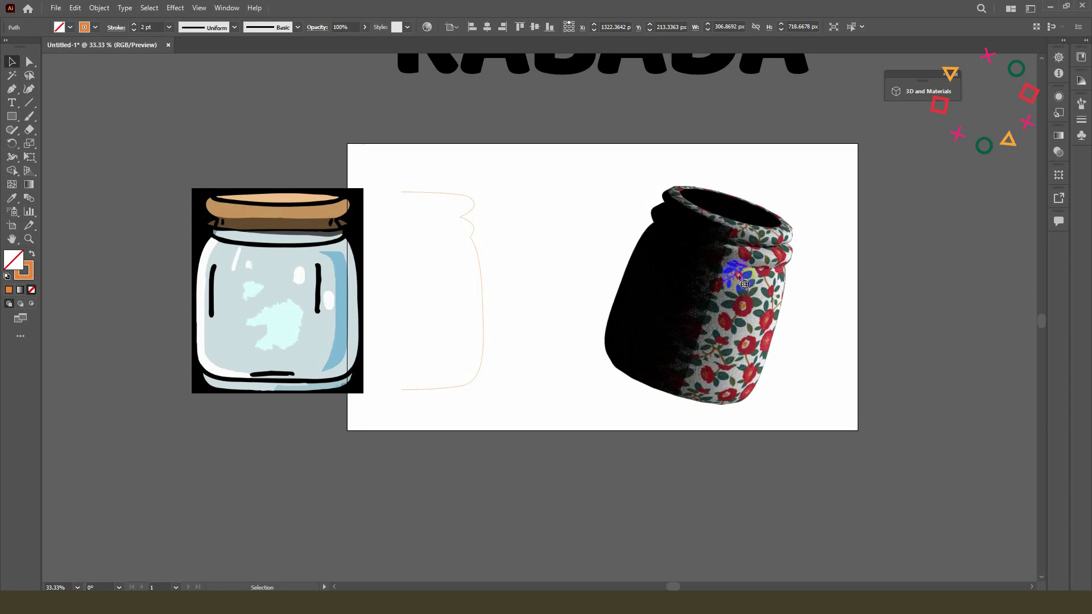
pyautogui.moveTo(697, 283)
pyautogui.mouseDown()
pyautogui.moveTo(661, 322)
pyautogui.moveTo(698, 320)
pyautogui.moveTo(658, 324)
pyautogui.moveTo(695, 322)
pyautogui.mouseUp()
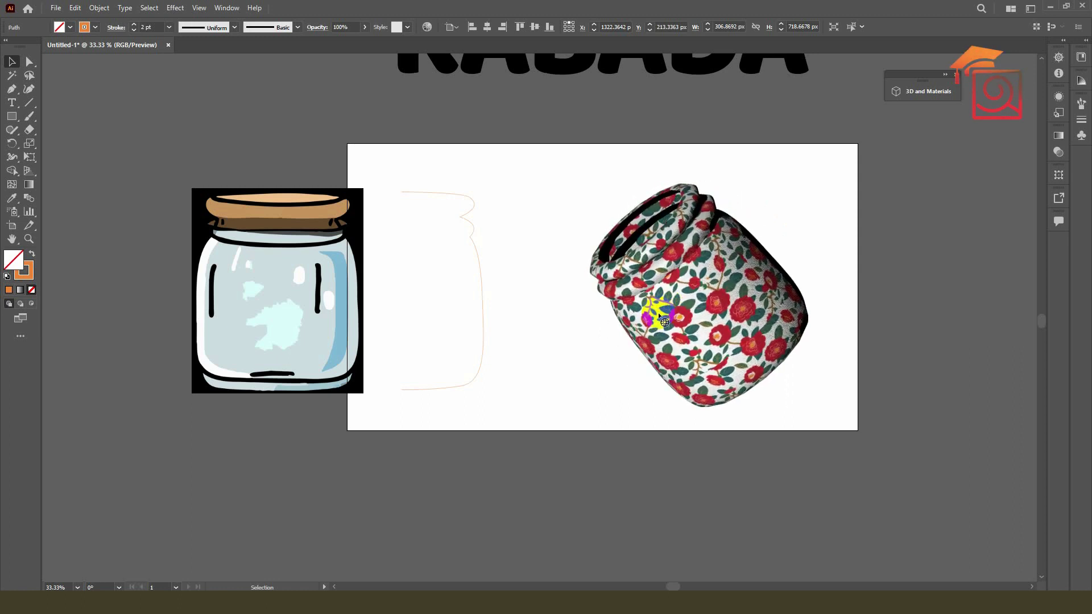
pyautogui.scroll(-1, 688, 310)
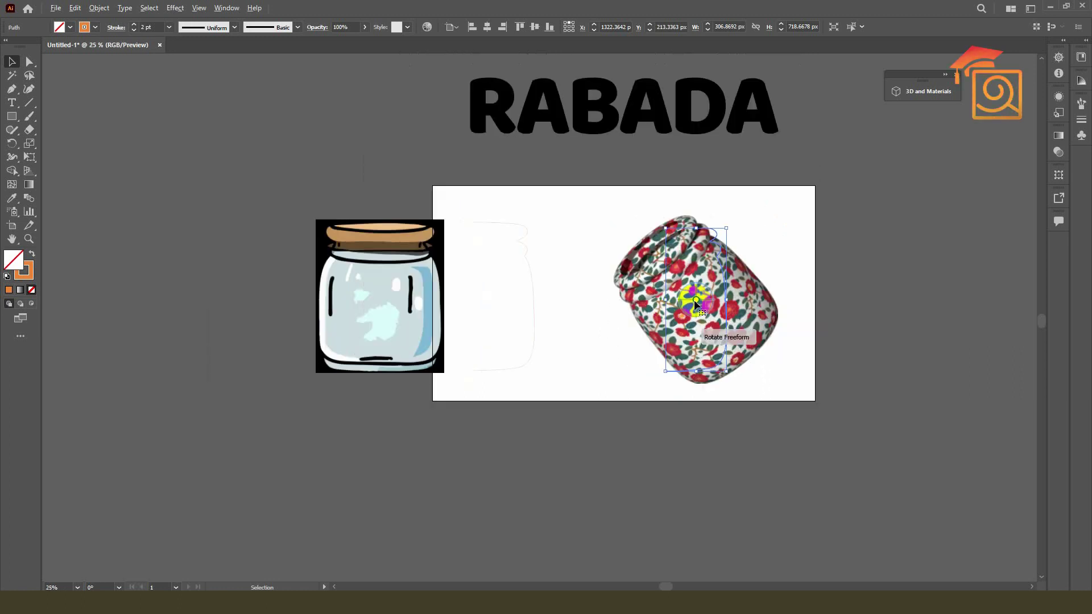
# Select all objects in the document, then deselect everything.
pyautogui.click(11, 61)
pyautogui.hotkey('ctrl', 'a')
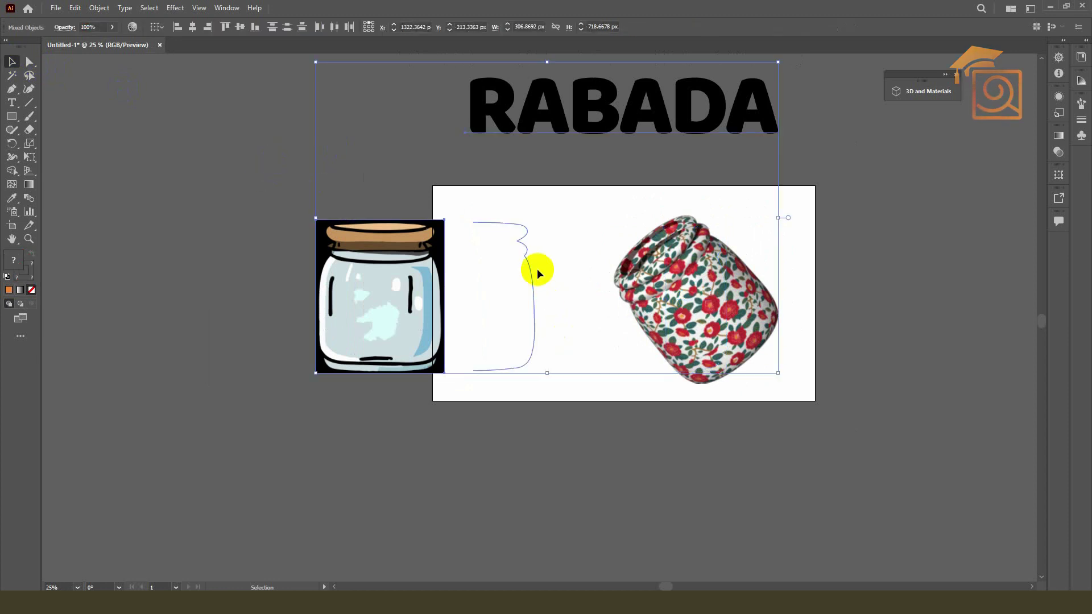
pyautogui.hotkey('ctrl', 'shift', 'a')
pyautogui.scroll(-2, 763, 264)
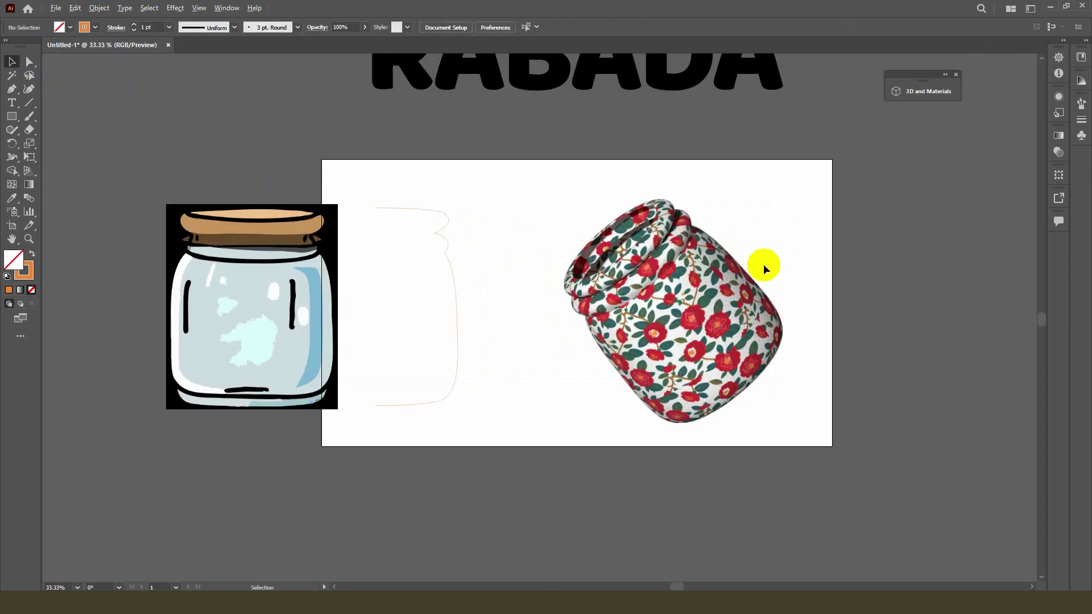
# Move the jar reference image aside and drag the copper RABADA letters onto the artboard.
pyautogui.scroll(1, 763, 264)
pyautogui.moveTo(455, 231)
pyautogui.mouseDown()
pyautogui.moveTo(620, 299)
pyautogui.moveTo(456, 280)
pyautogui.mouseUp()
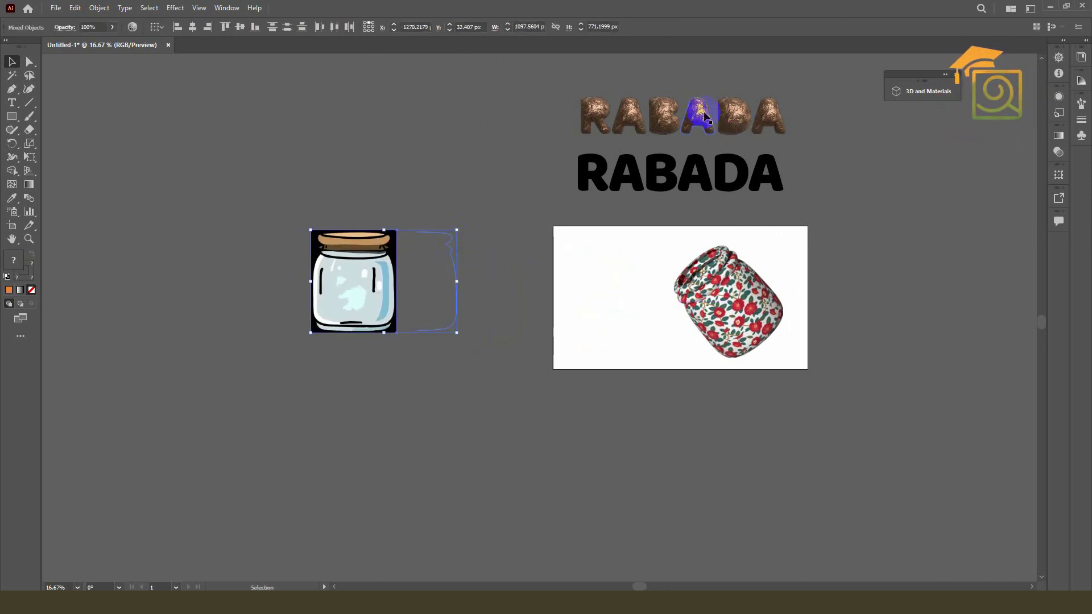
pyautogui.click(705, 122)
pyautogui.moveTo(770, 116); pyautogui.dragTo(765, 259)
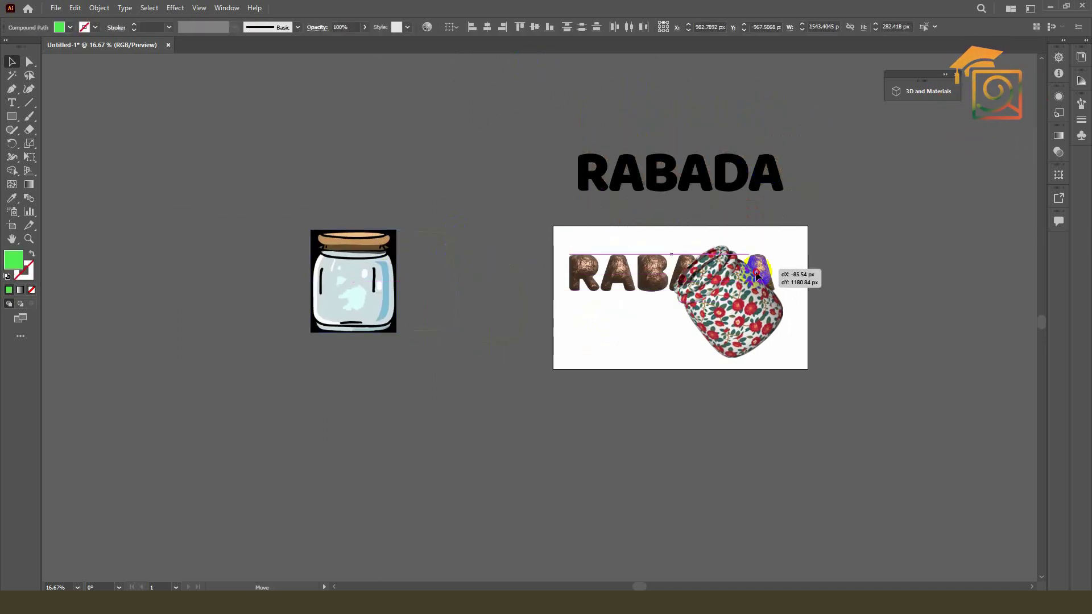
# Shrink the 3D jar and place it down-left, overlapping beneath the letters.
pyautogui.click(750, 309)
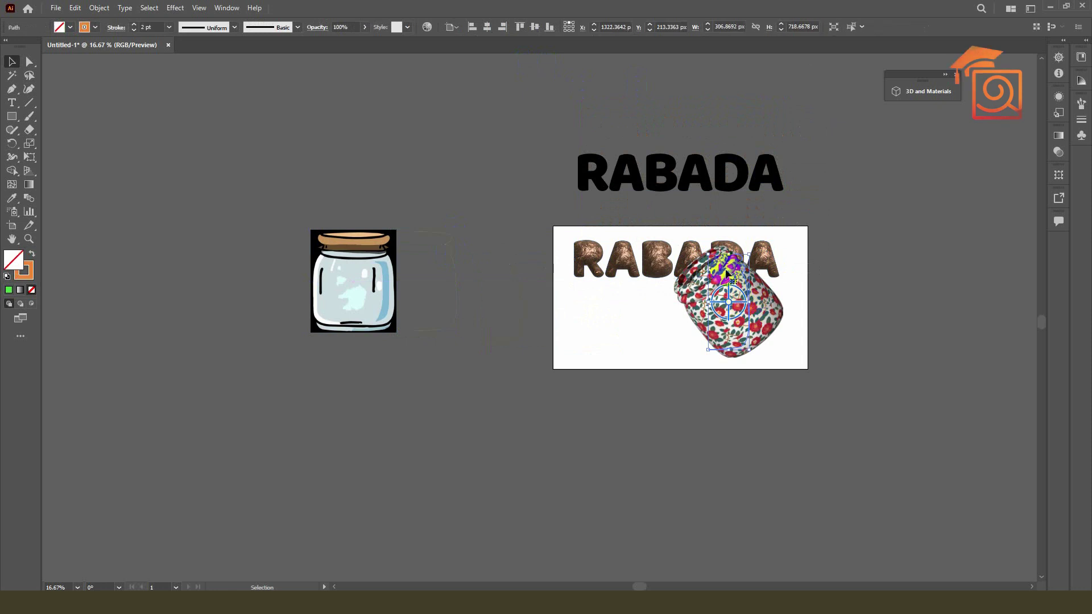
pyautogui.moveTo(711, 257); pyautogui.dragTo(714, 260)
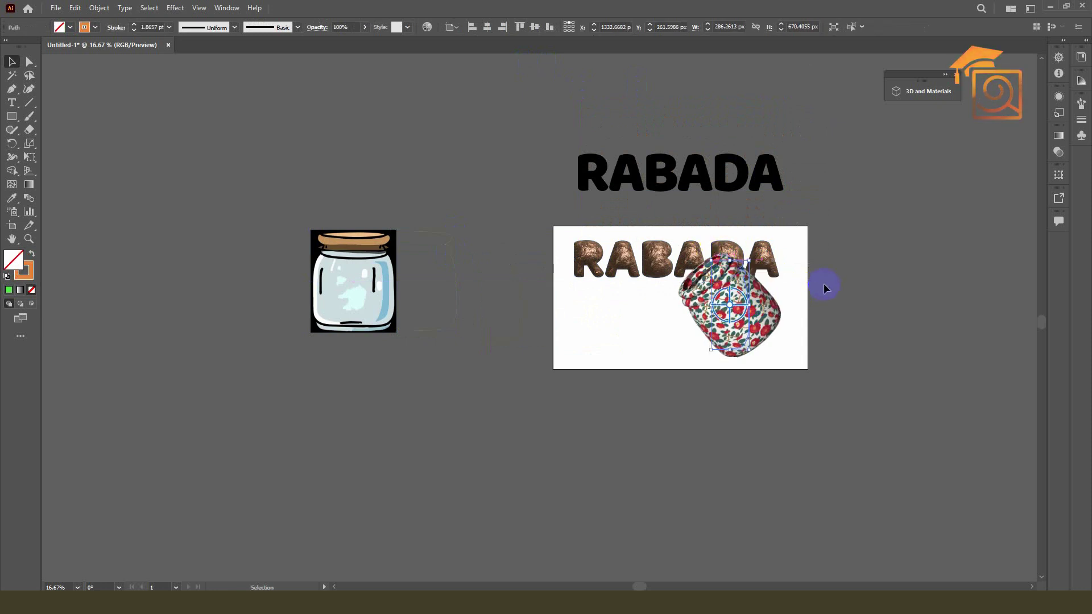
pyautogui.scroll(1, 745, 269)
pyautogui.moveTo(692, 310)
pyautogui.mouseDown()
pyautogui.moveTo(646, 330)
pyautogui.moveTo(696, 341)
pyautogui.moveTo(682, 336)
pyautogui.moveTo(701, 330)
pyautogui.moveTo(770, 348)
pyautogui.moveTo(594, 349)
pyautogui.mouseUp()
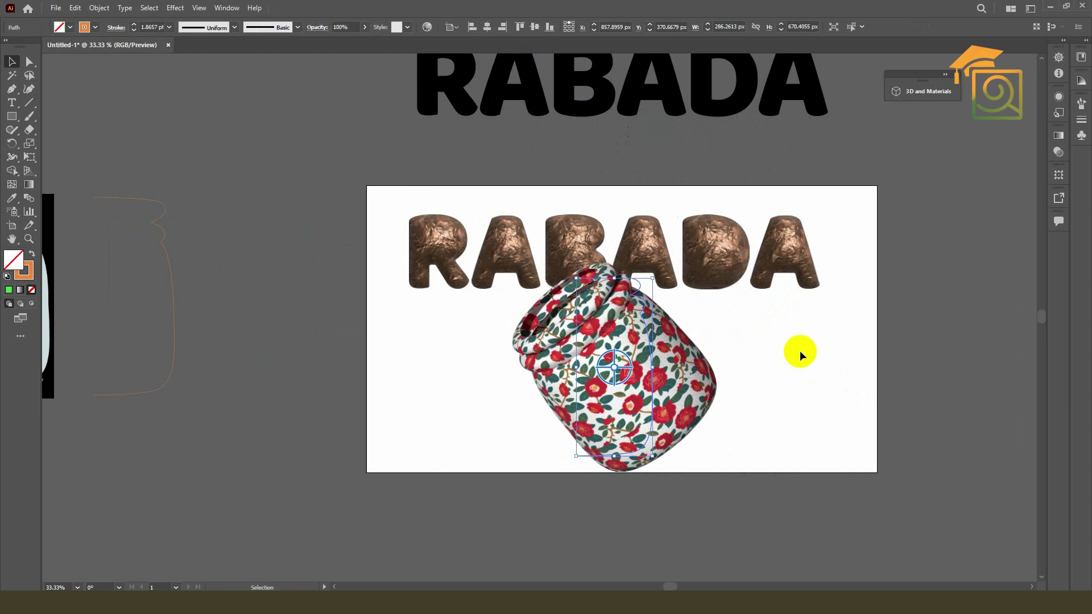
pyautogui.click(783, 324)
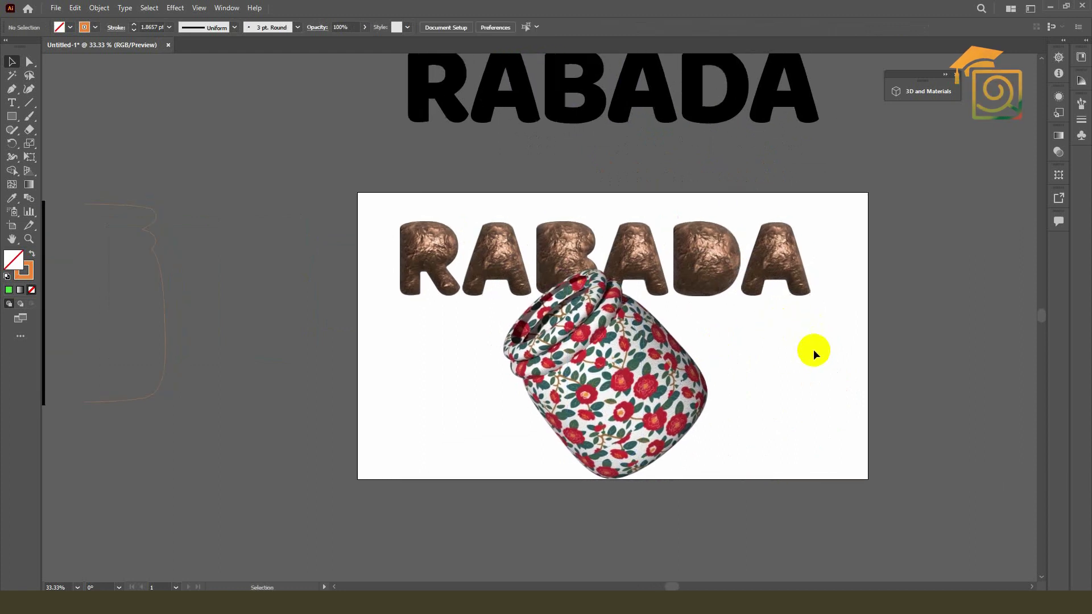